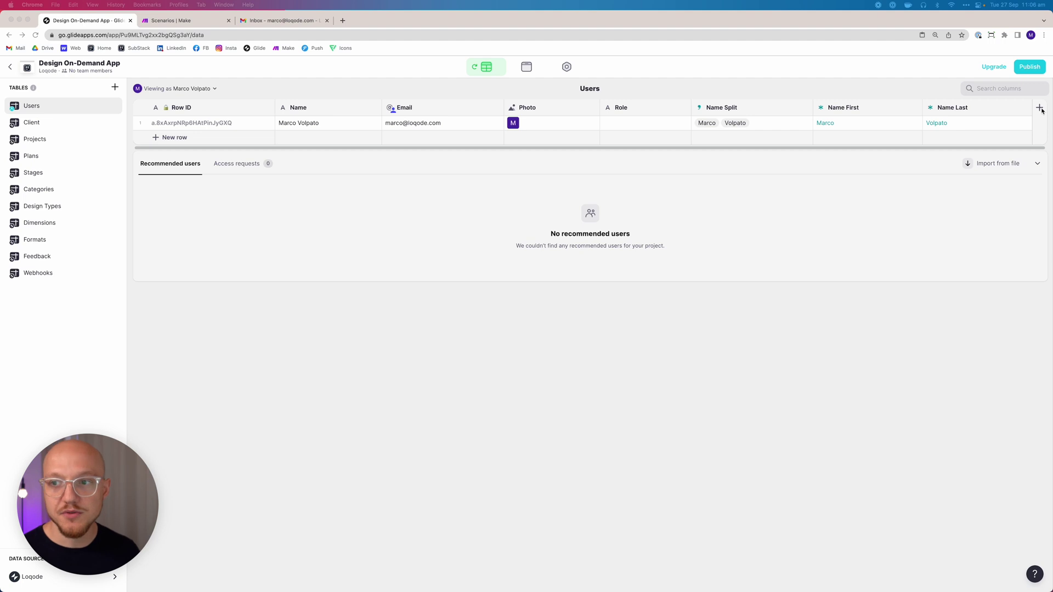
# Add a text column named Client ID and move it right after Name.
pyautogui.click(1040, 108)
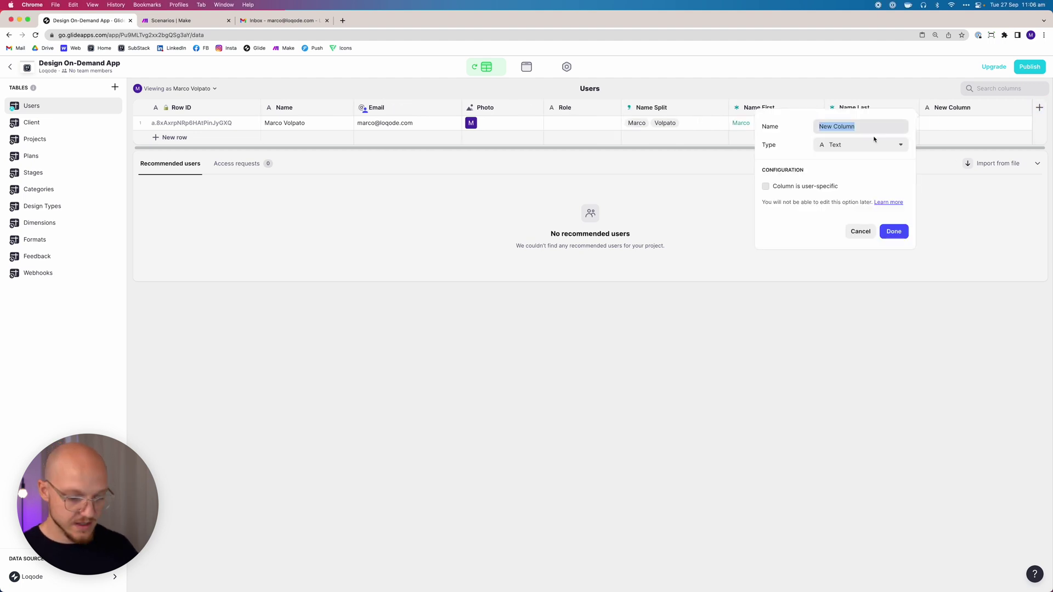
pyautogui.write('Client ID')
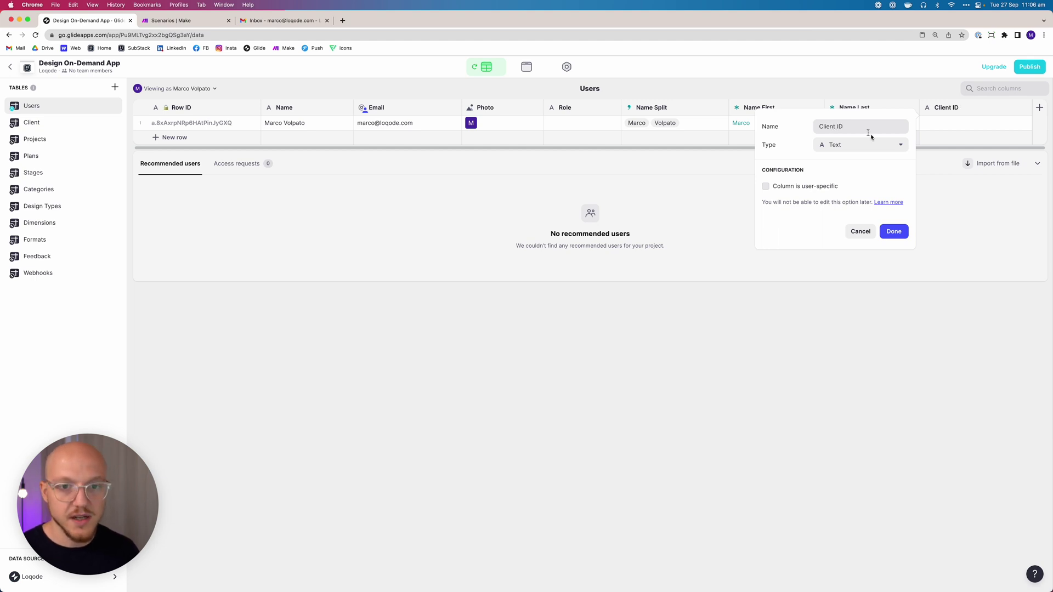
pyautogui.click(893, 230)
pyautogui.moveTo(956, 107); pyautogui.dragTo(401, 113)
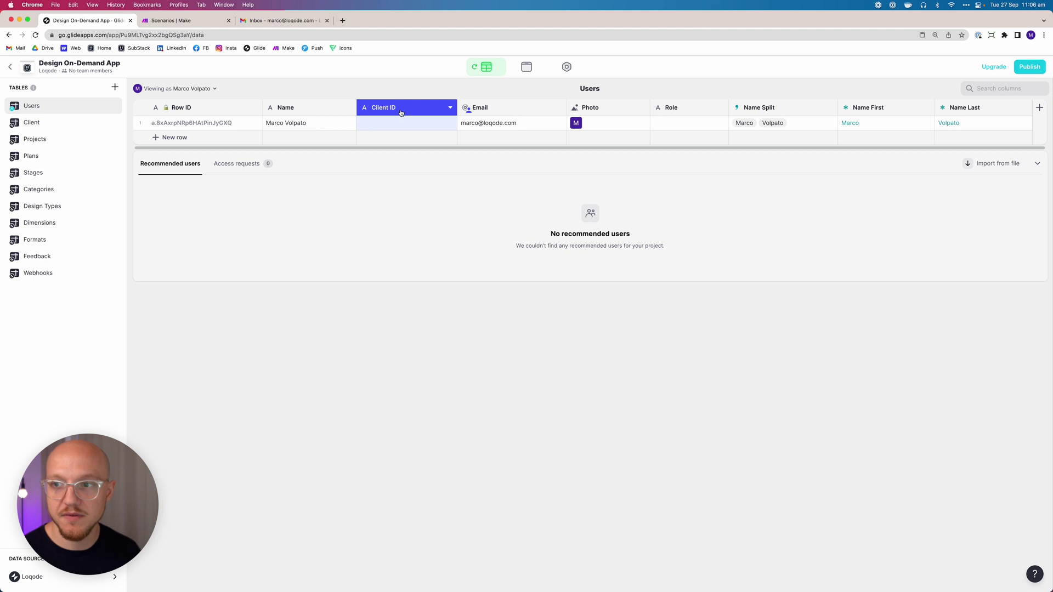
# Add a text column named Invite Plan ID and place it after Client ID.
pyautogui.click(1039, 107)
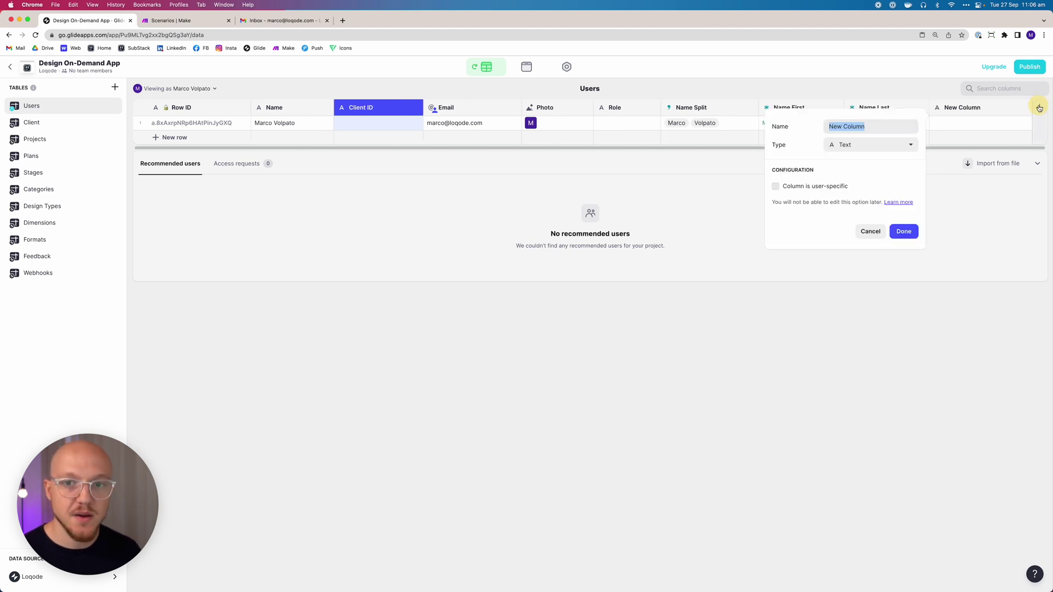
pyautogui.write('Invite Plan ID')
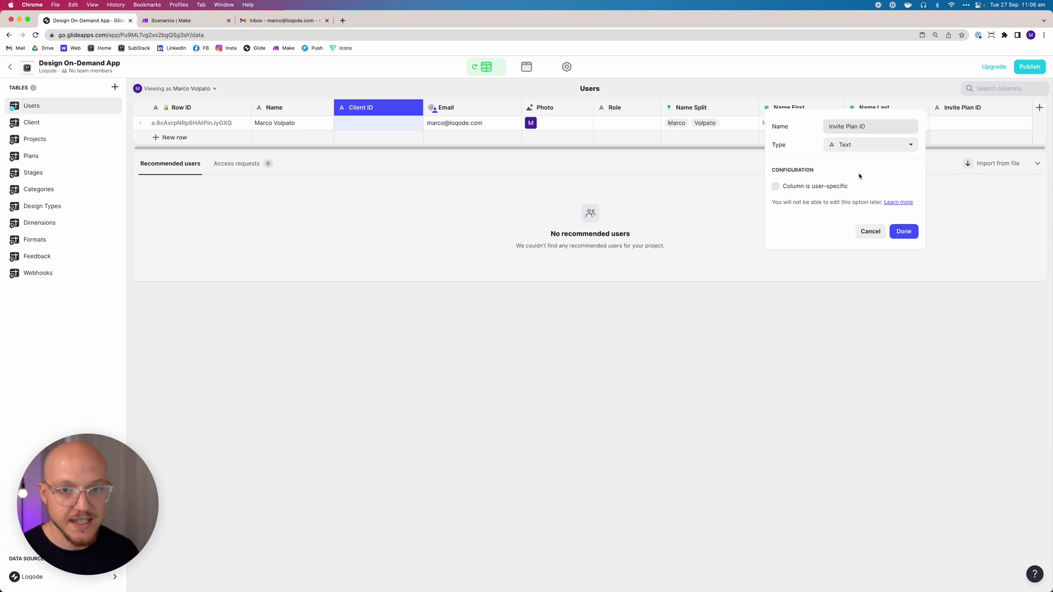
pyautogui.click(905, 231)
pyautogui.click(980, 108)
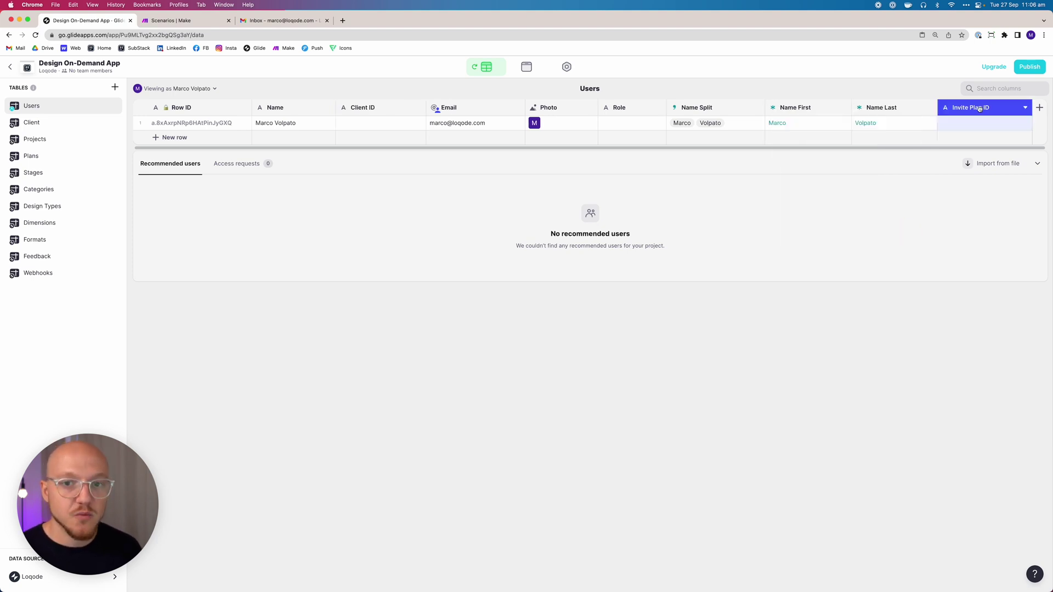
pyautogui.moveTo(980, 108); pyautogui.dragTo(505, 93)
pyautogui.click(342, 128)
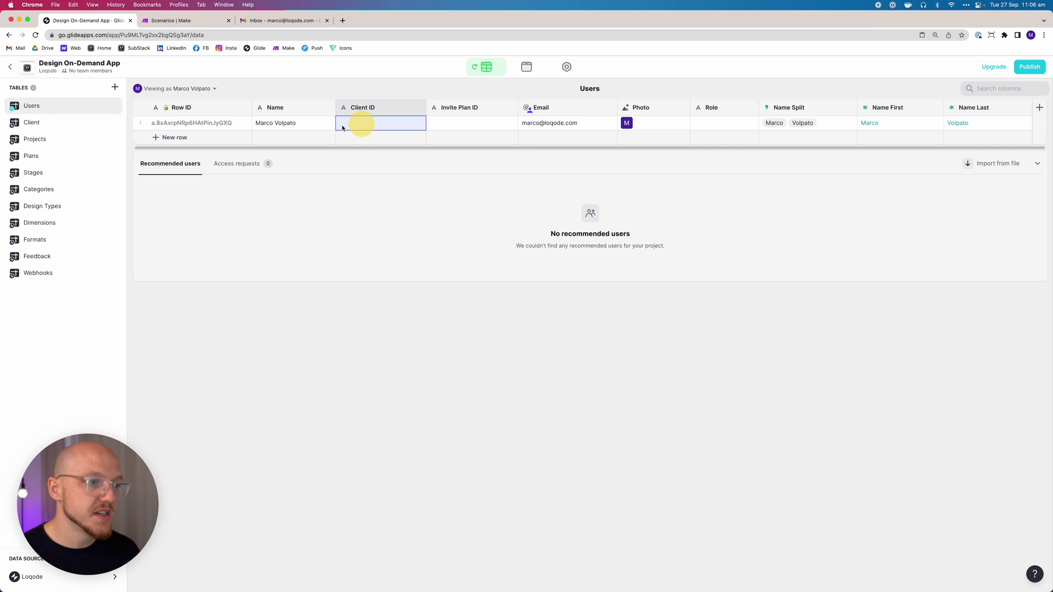
# Copy the example client's Row ID from the Client table into the user's Client ID cell.
pyautogui.click(46, 123)
pyautogui.click(180, 124)
pyautogui.press('super+c')
pyautogui.click(65, 106)
pyautogui.click(362, 122)
pyautogui.press('super+v')
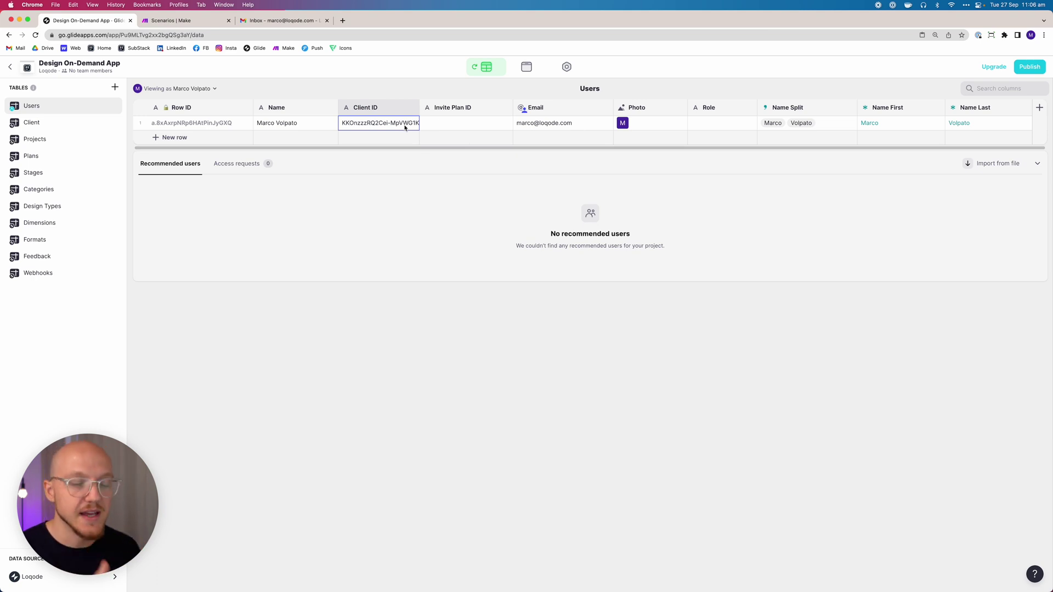
pyautogui.click(444, 131)
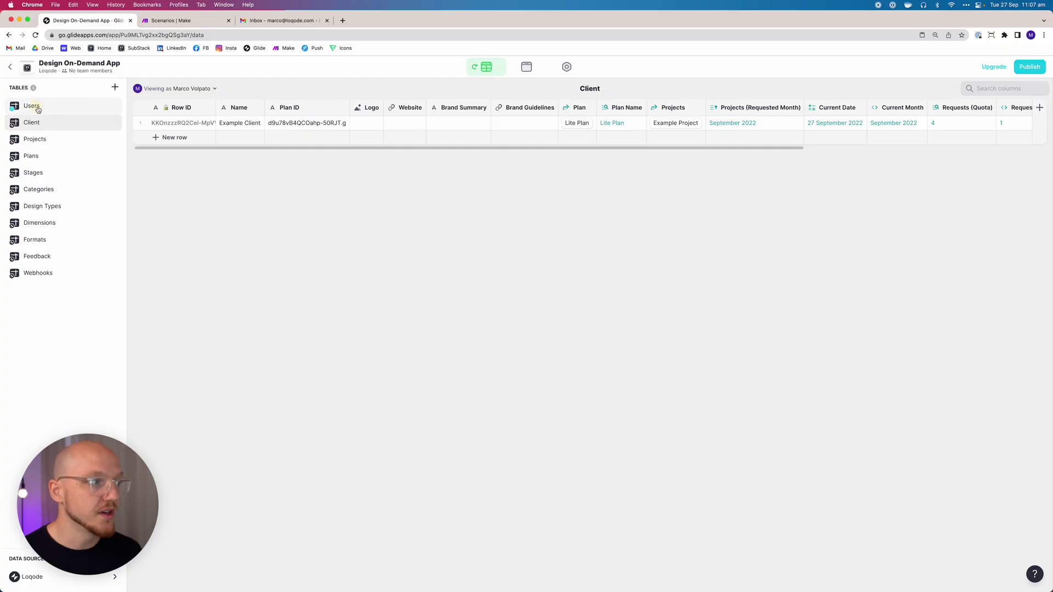
pyautogui.click(32, 106)
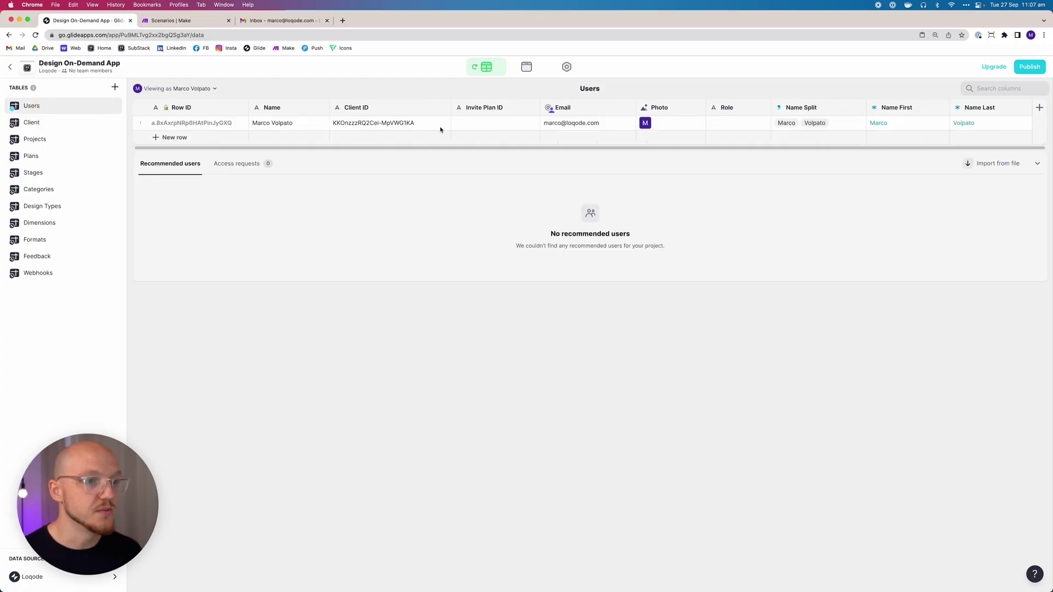
# Find the example client's Plan ID in the Client table for the Invite Plan ID cell.
pyautogui.click(475, 125)
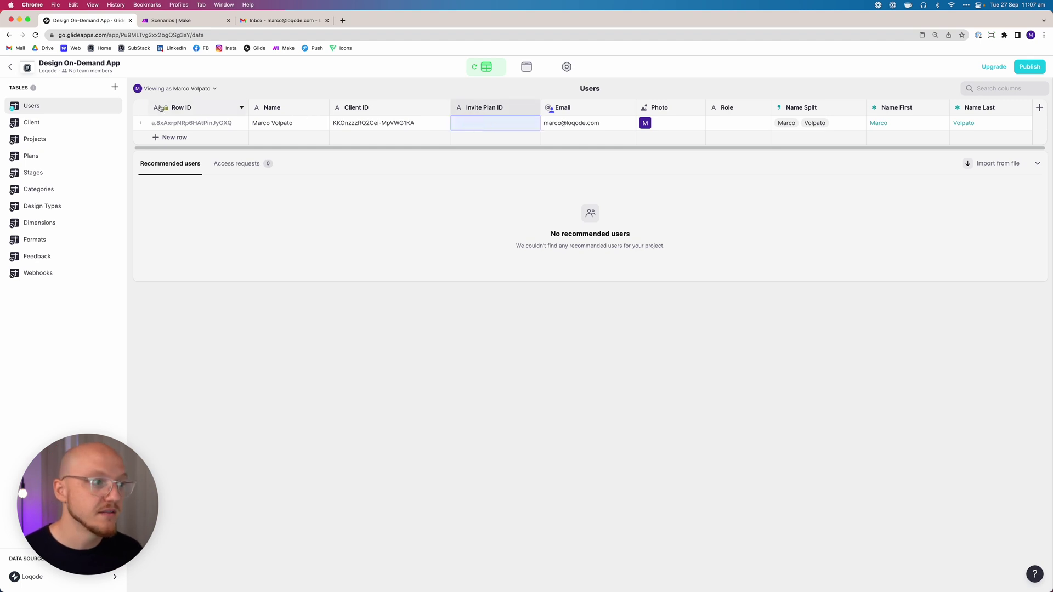
pyautogui.click(77, 123)
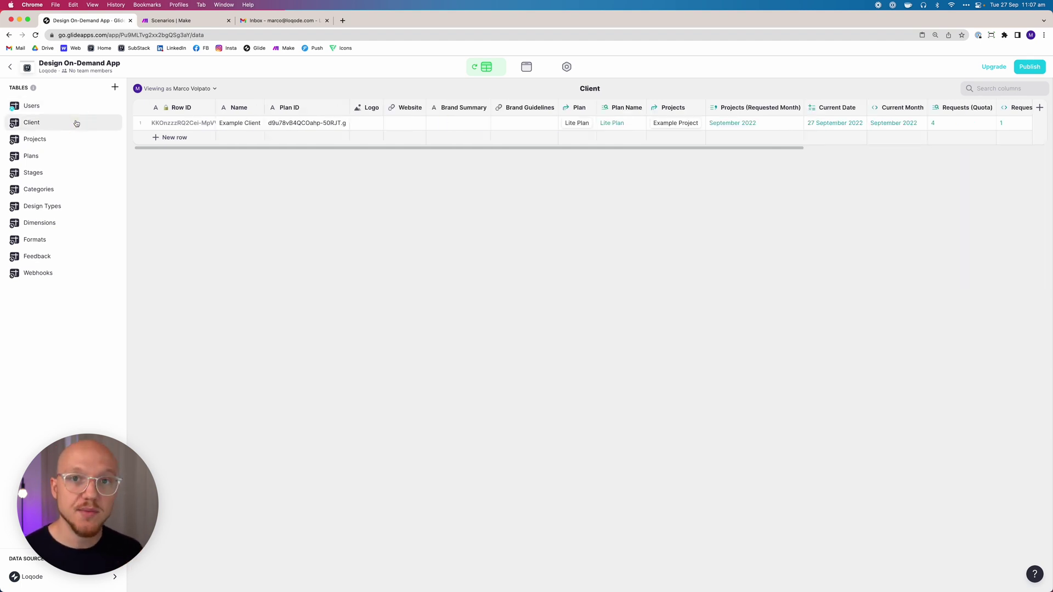
pyautogui.click(318, 126)
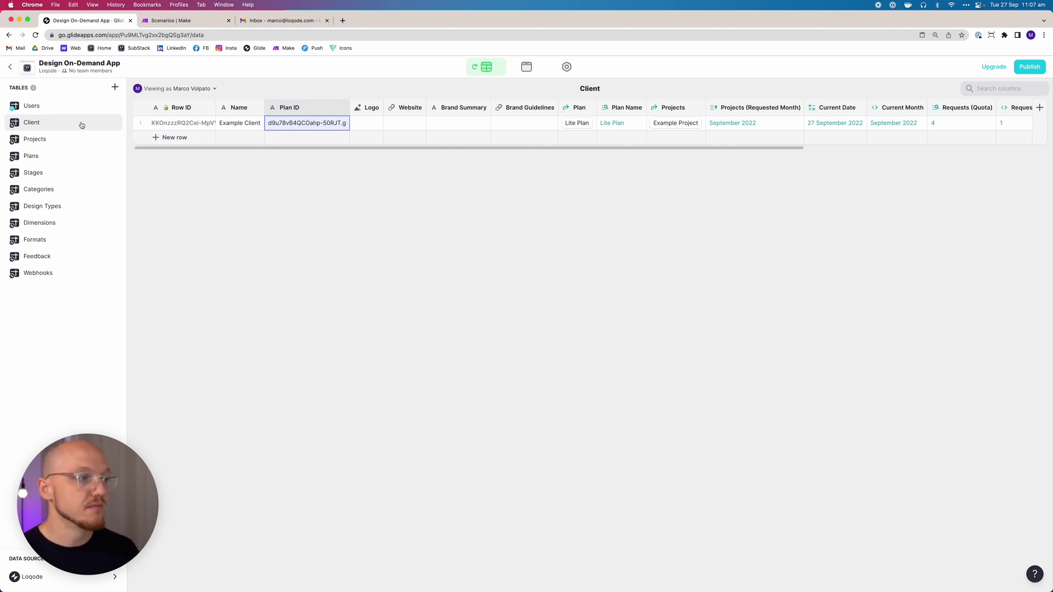
pyautogui.click(76, 106)
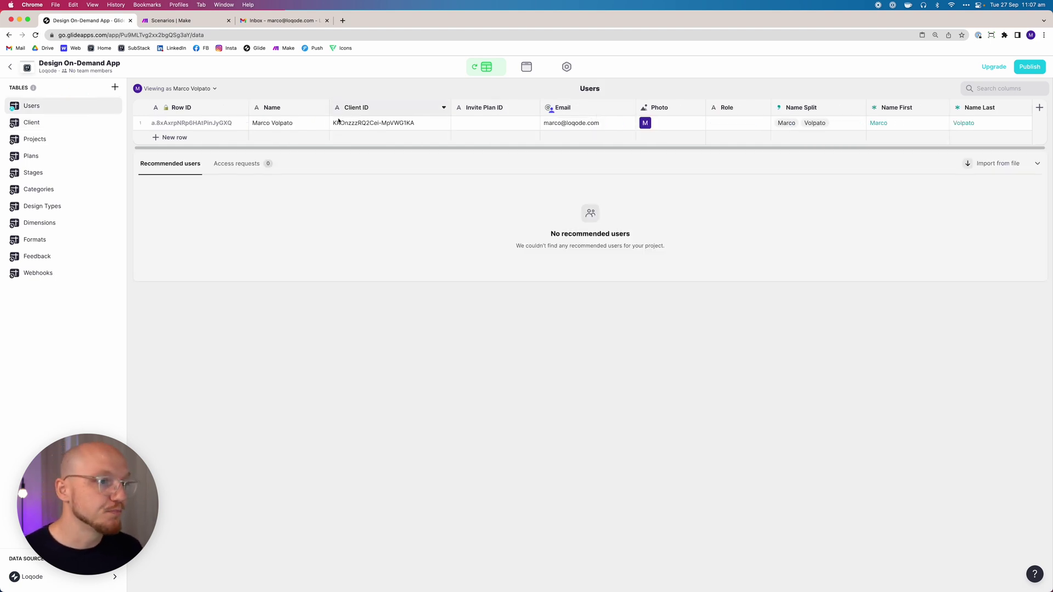
pyautogui.click(476, 129)
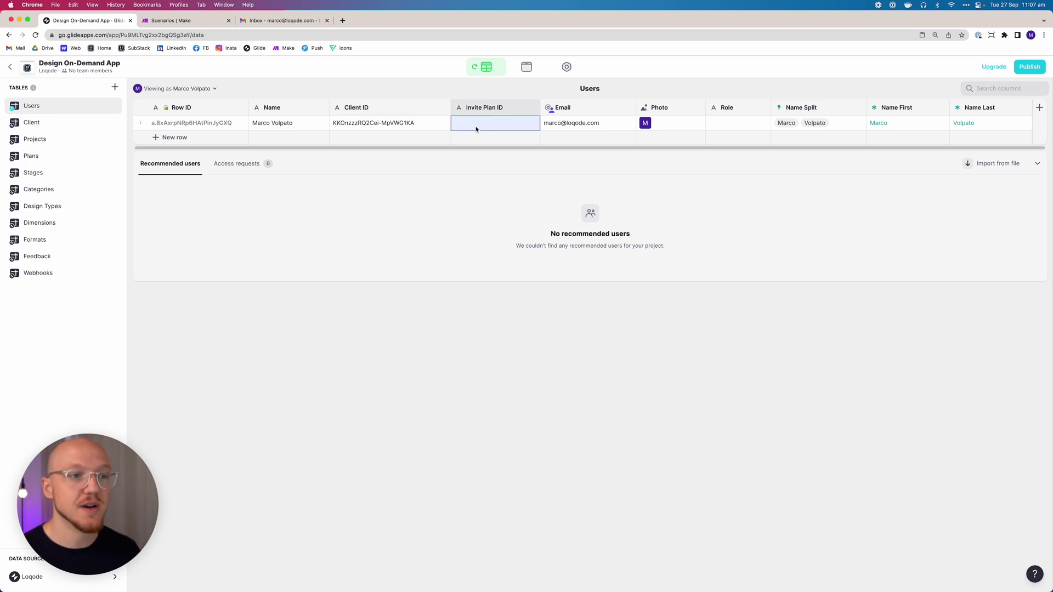
# Paste the client's Plan ID into Invite Plan ID and widen that column to show it.
pyautogui.click(33, 122)
pyautogui.click(300, 124)
pyautogui.press('super+c')
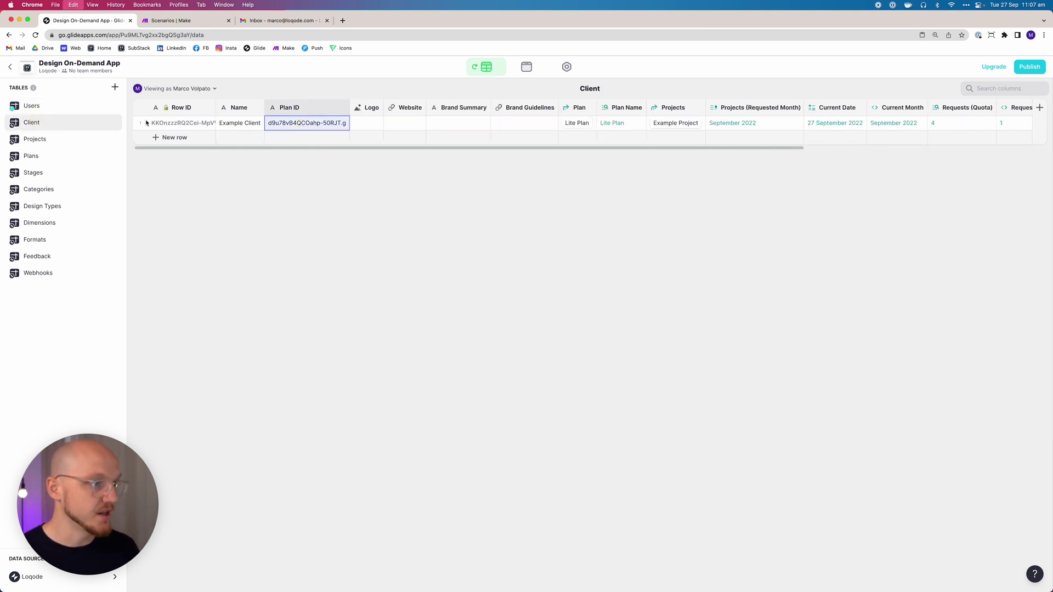
pyautogui.click(31, 106)
pyautogui.click(475, 123)
pyautogui.press('super+v')
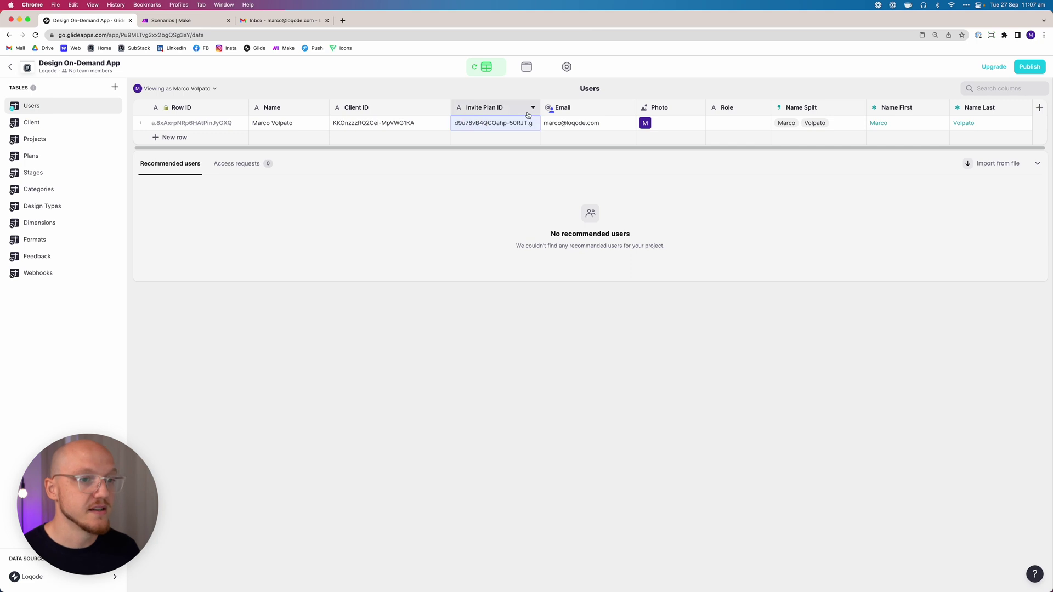
pyautogui.moveTo(541, 108); pyautogui.dragTo(550, 108)
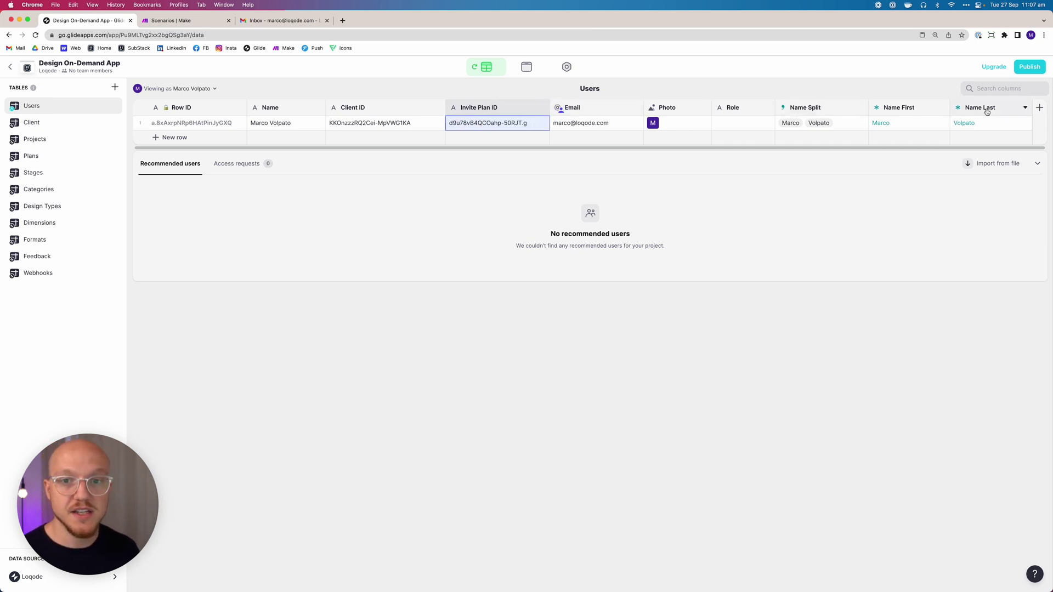
pyautogui.click(1039, 108)
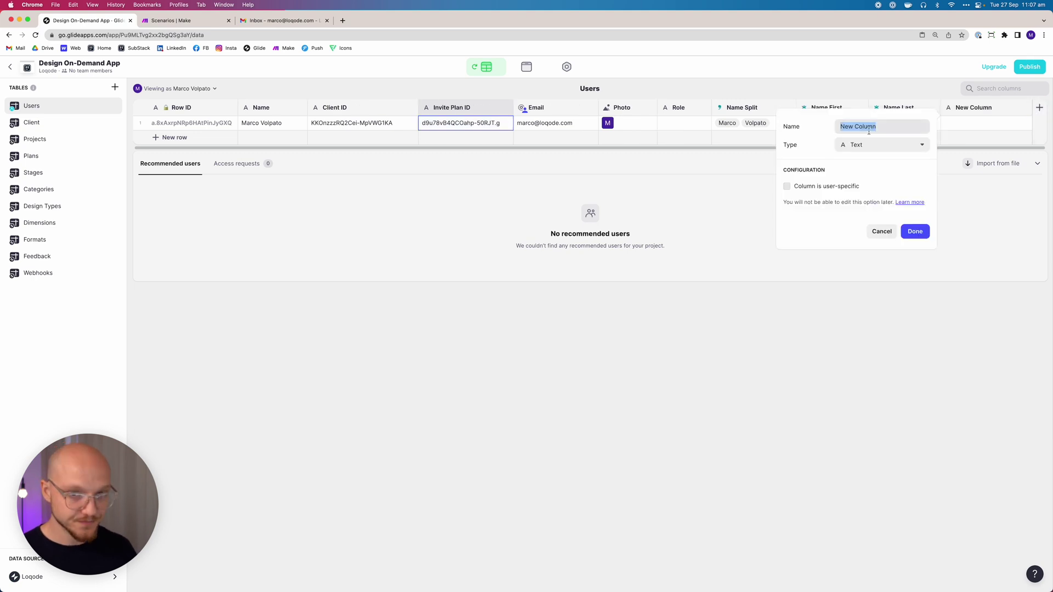
# Create an Email-type column called Admin and drag it between Invite Plan ID and Email.
pyautogui.click(880, 145)
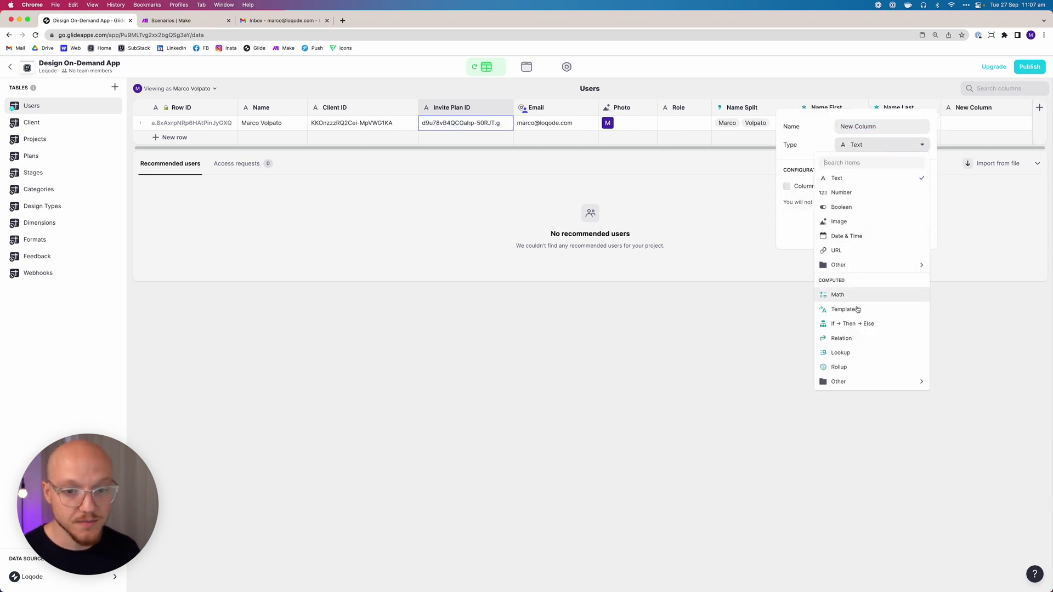
pyautogui.moveTo(850, 266)
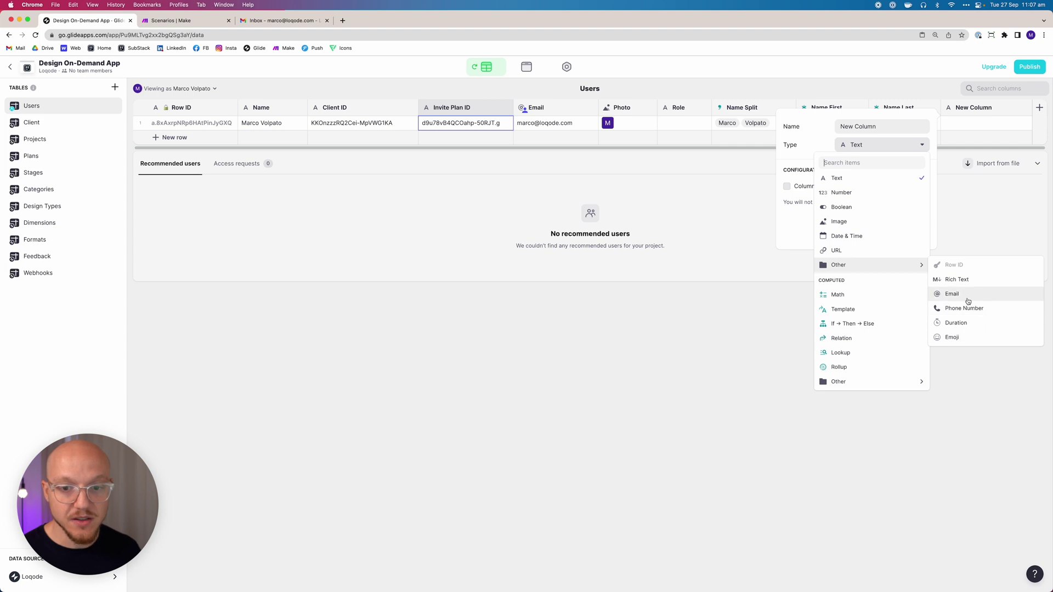
pyautogui.click(968, 302)
pyautogui.moveTo(839, 126); pyautogui.dragTo(872, 126)
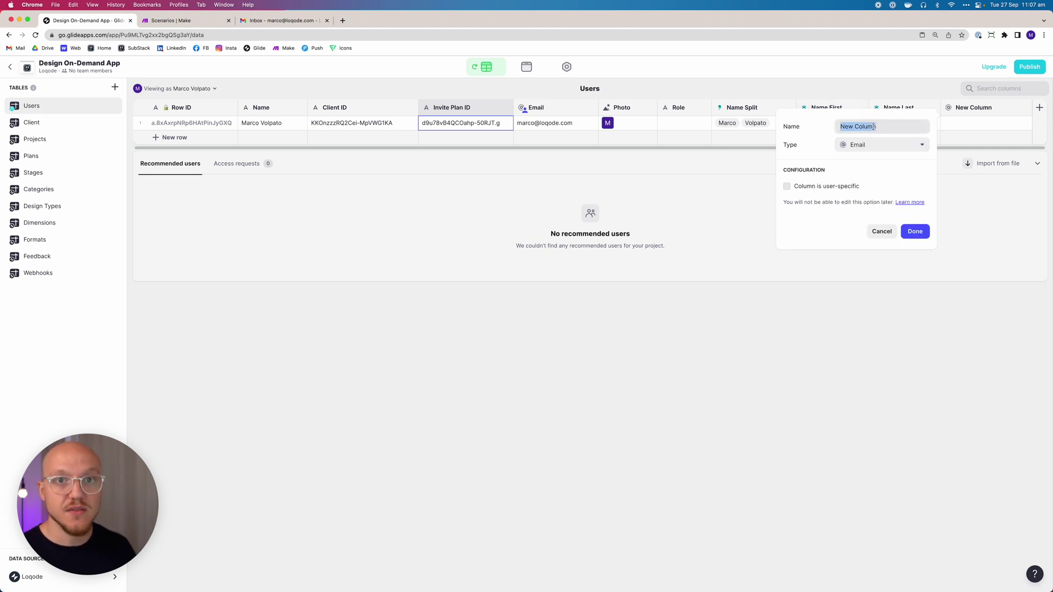
pyautogui.write('Amin')
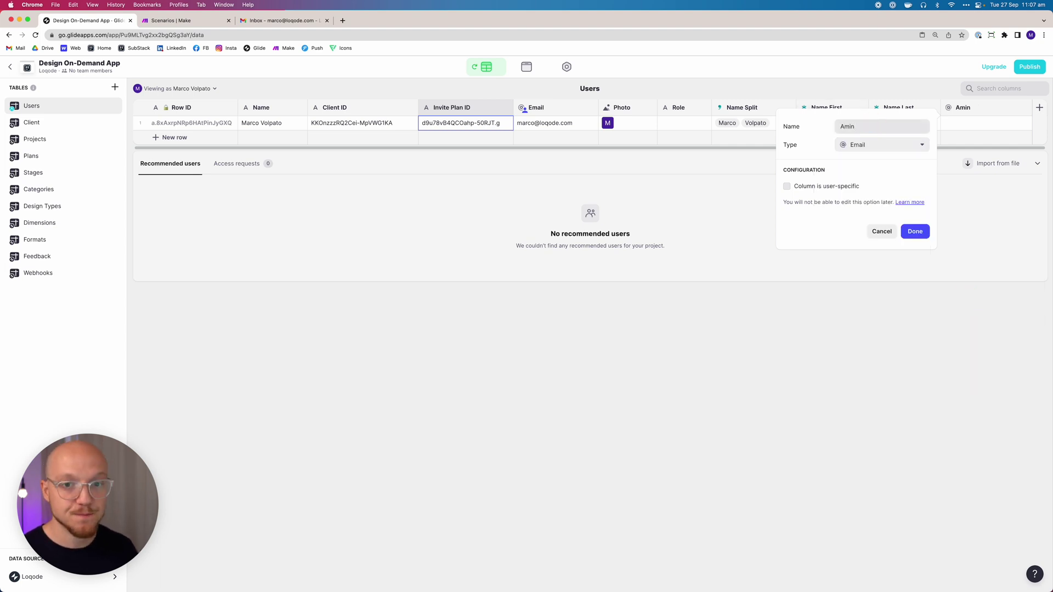
pyautogui.write('dm')
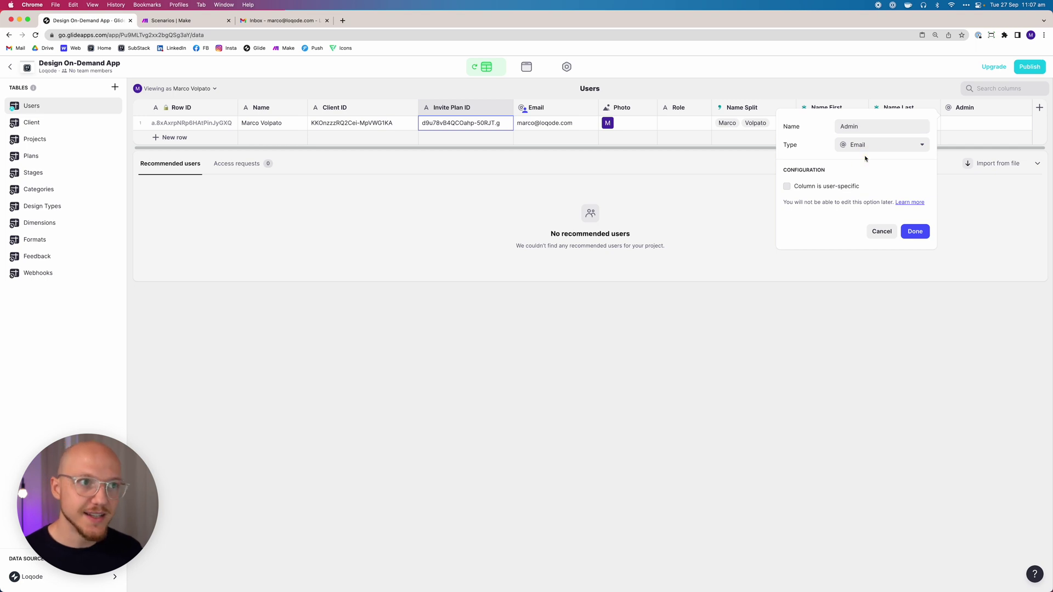
pyautogui.click(914, 231)
pyautogui.moveTo(973, 108); pyautogui.dragTo(569, 110)
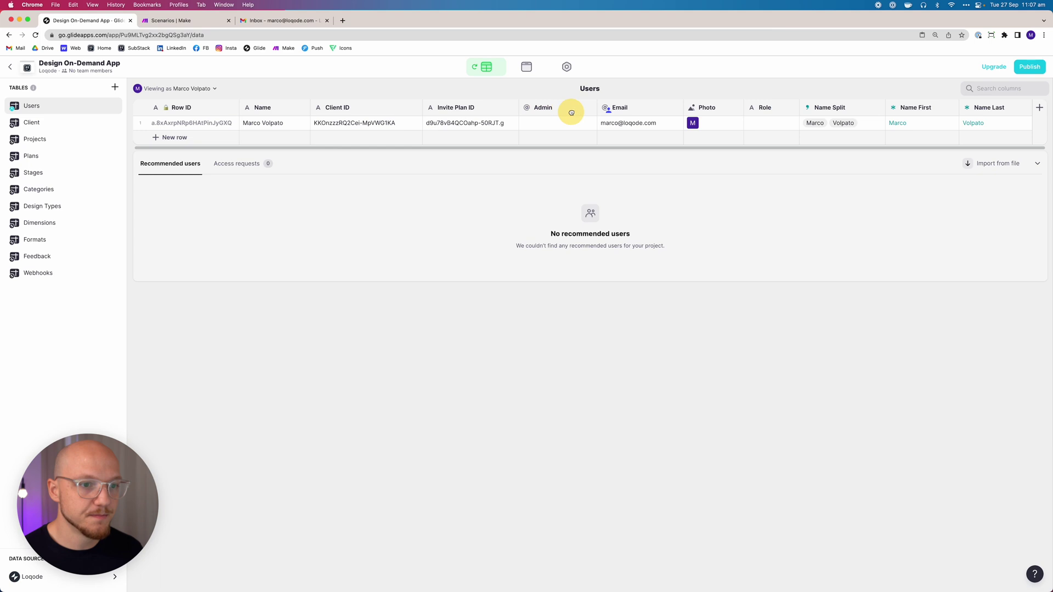
# Copy the user's email address into their Admin cell.
pyautogui.click(574, 125)
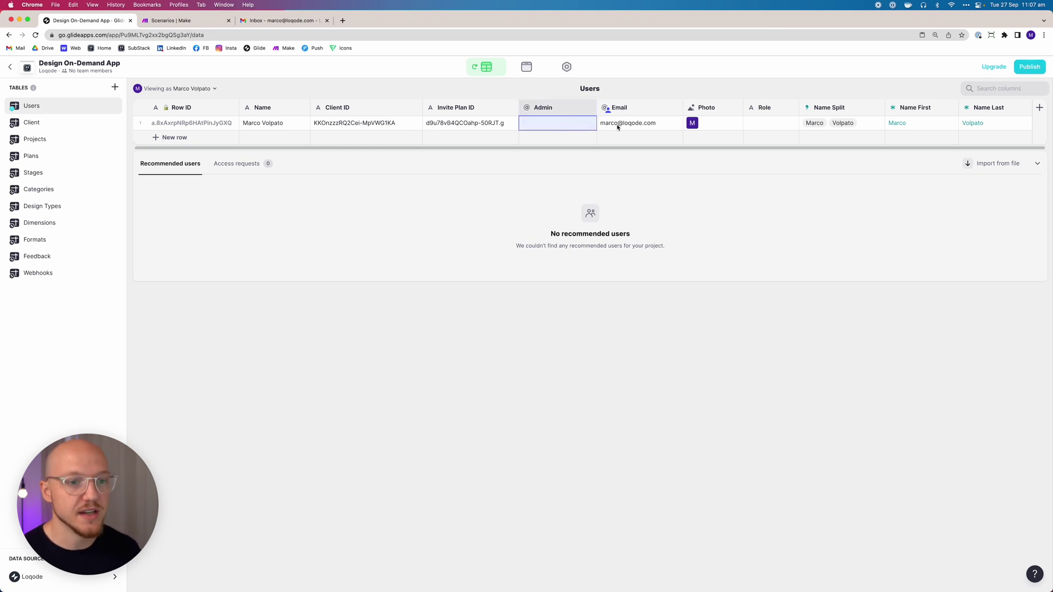
pyautogui.click(618, 127)
pyautogui.press('cmd+c')
pyautogui.click(548, 121)
pyautogui.press('cmd+v')
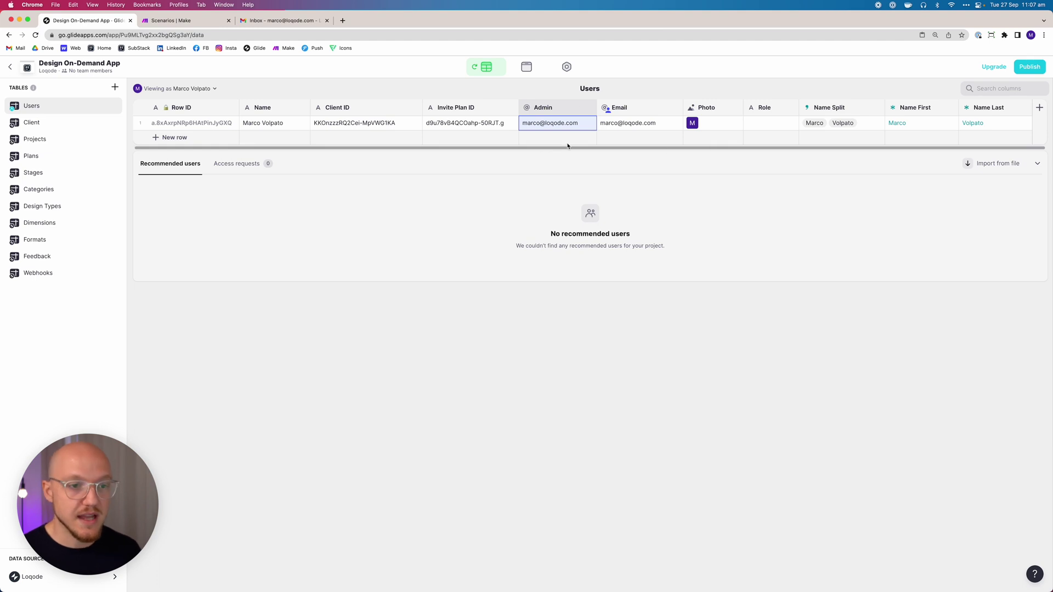
# Delete the extra second row that was added to the Users table.
pyautogui.click(160, 138)
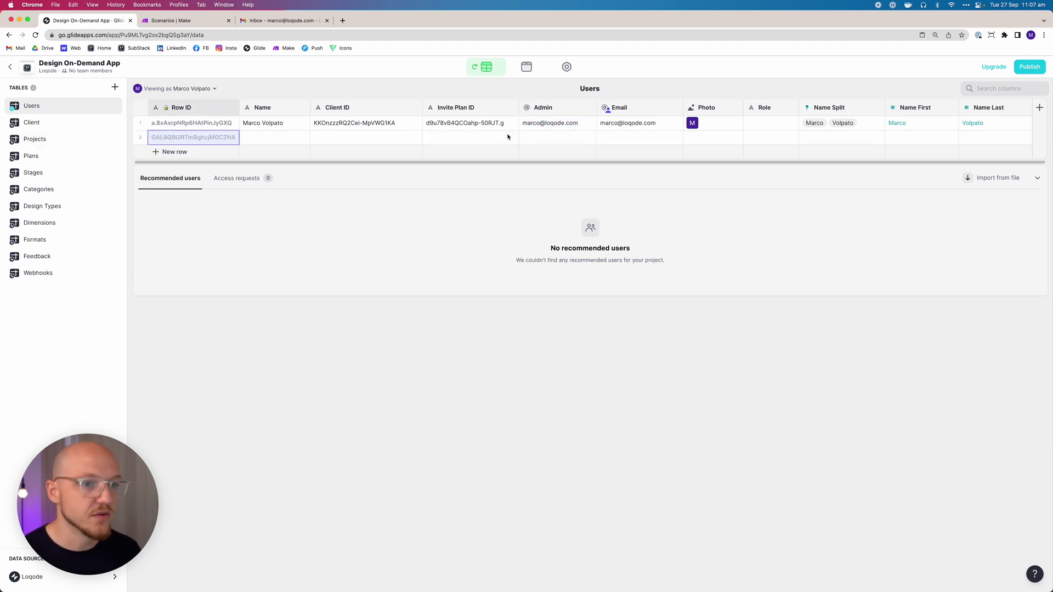
pyautogui.click(540, 137)
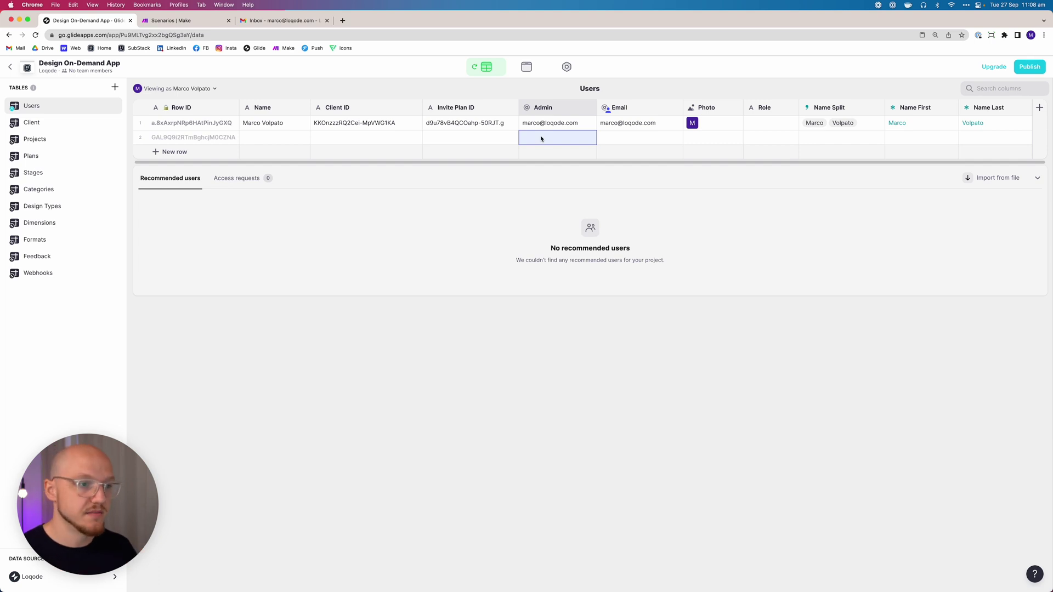
pyautogui.press('super+v')
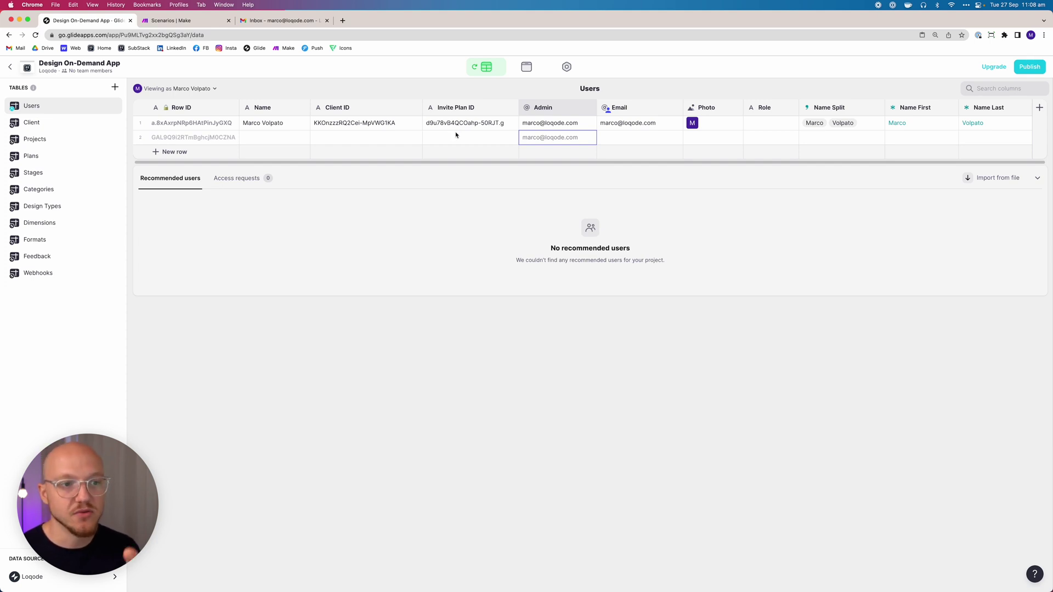
pyautogui.click(140, 137)
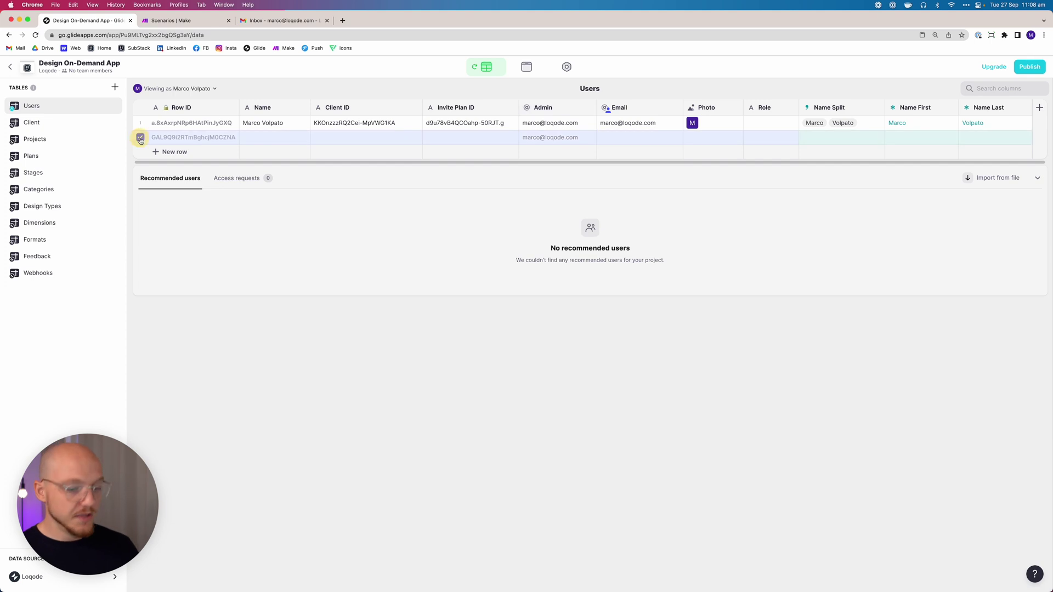
pyautogui.press('Delete')
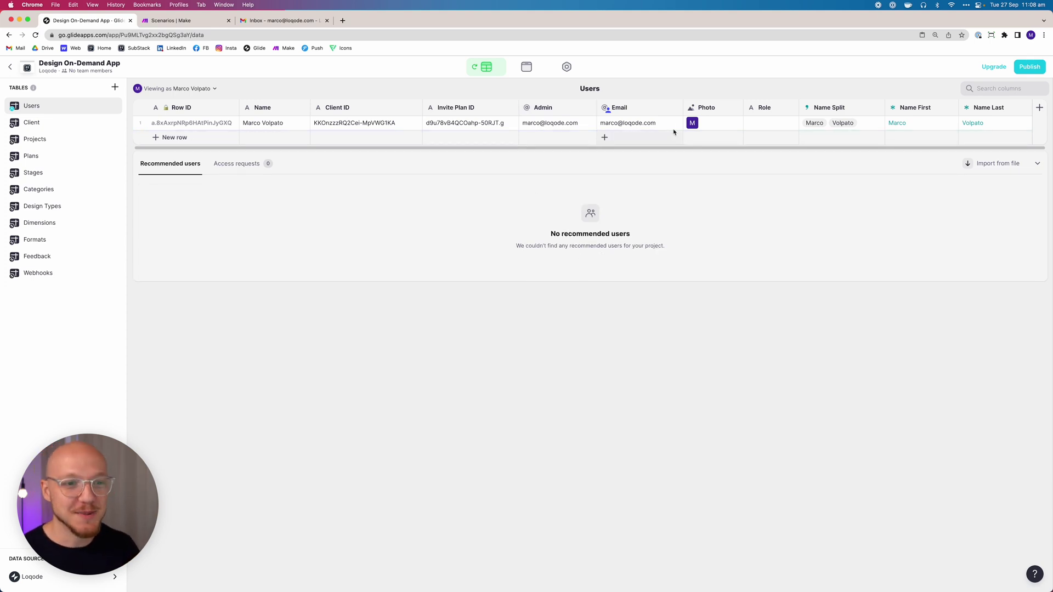
# Move Role, Name Split, Name First and Name Last ahead of Photo, leaving Photo last.
pyautogui.moveTo(771, 114); pyautogui.dragTo(719, 115)
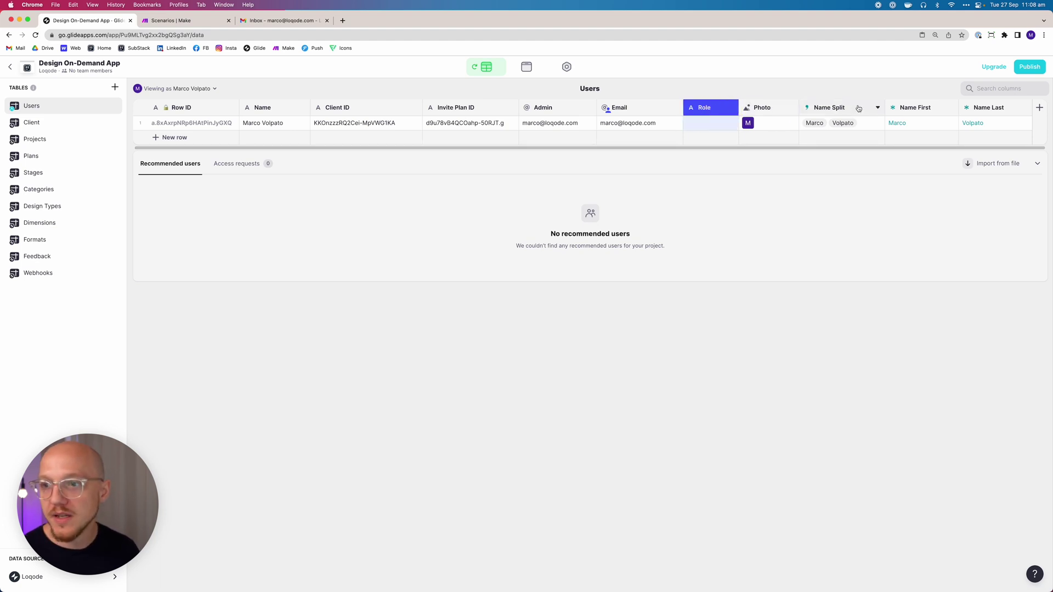
pyautogui.moveTo(828, 108); pyautogui.dragTo(783, 108)
pyautogui.moveTo(908, 108); pyautogui.dragTo(861, 108)
pyautogui.moveTo(986, 112); pyautogui.dragTo(930, 108)
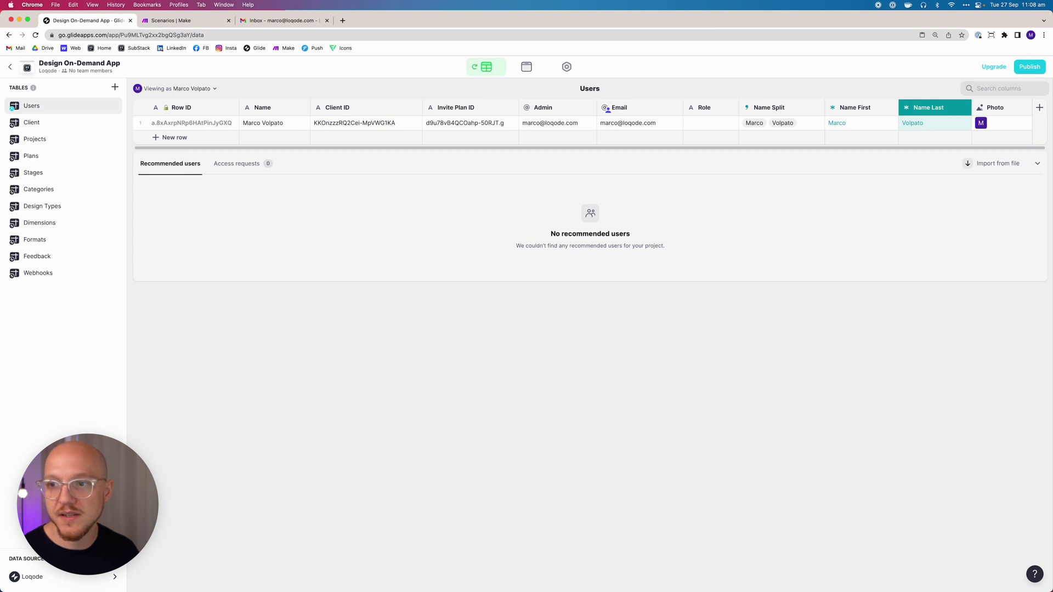
pyautogui.click(1039, 107)
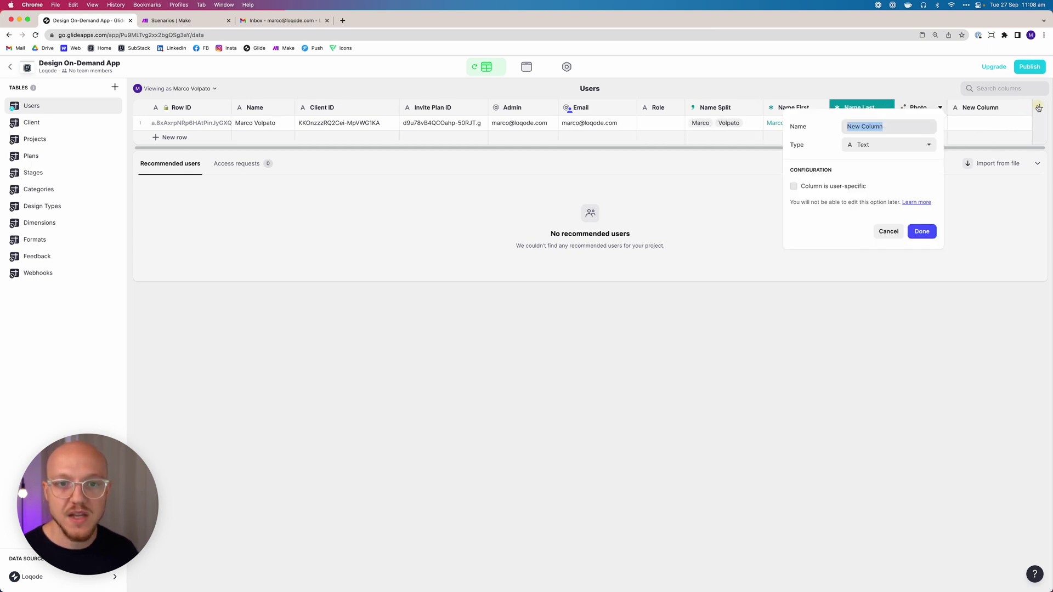
# Add a Relation column named Client matching Client ID to Client > Row ID.
pyautogui.write('Client')
pyautogui.click(857, 147)
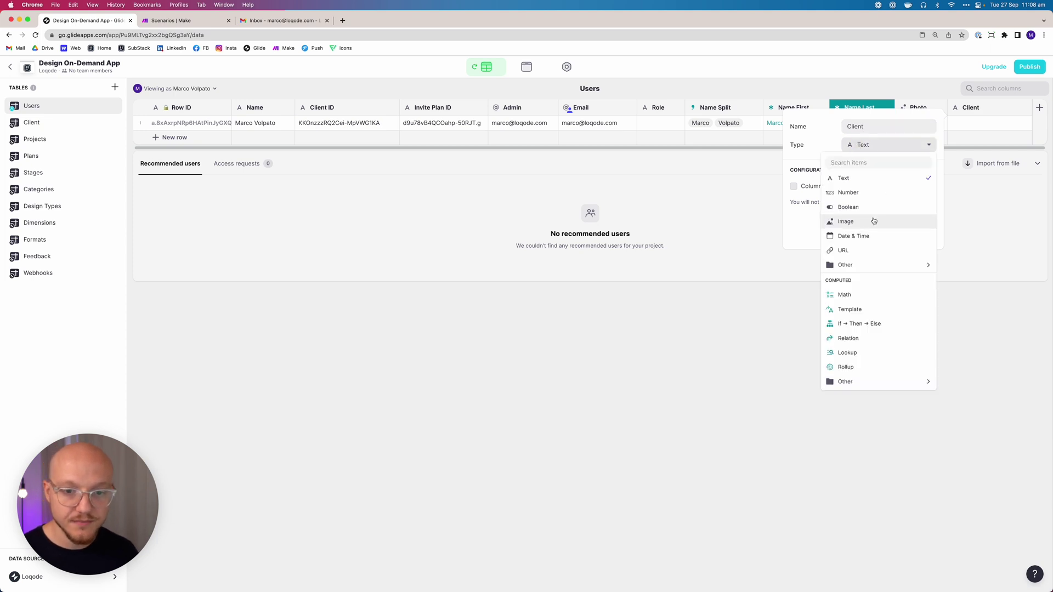
pyautogui.moveTo(853, 265)
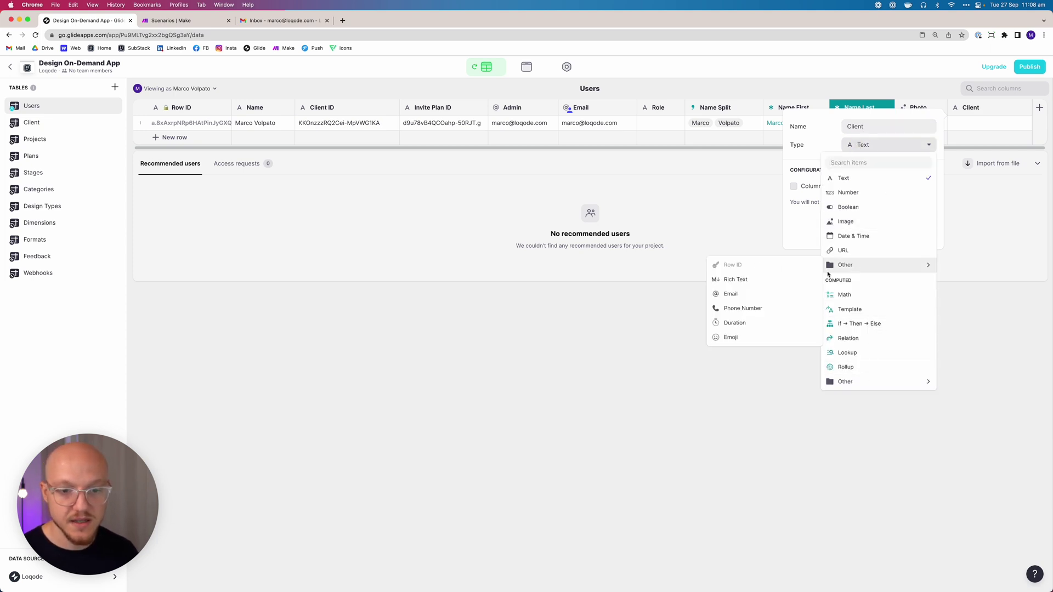
pyautogui.click(848, 337)
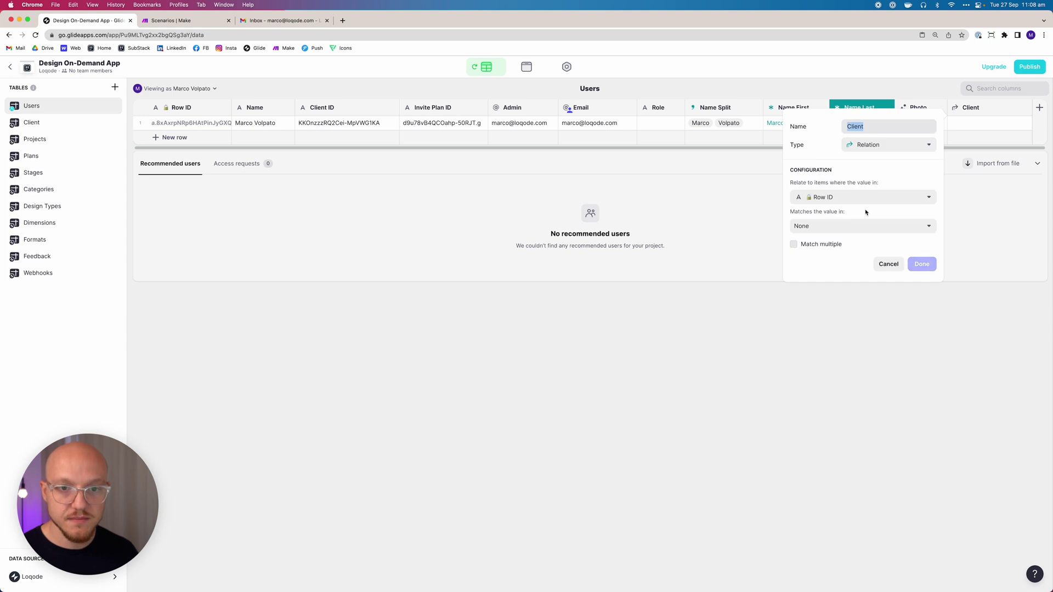
pyautogui.click(831, 203)
pyautogui.click(827, 258)
pyautogui.click(828, 228)
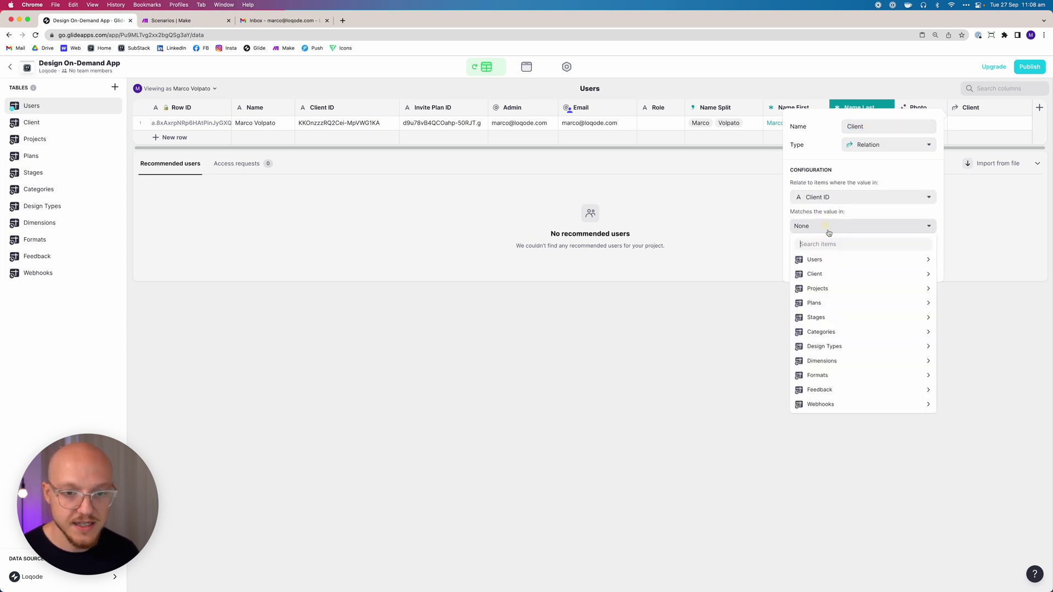
pyautogui.moveTo(832, 275)
pyautogui.click(736, 275)
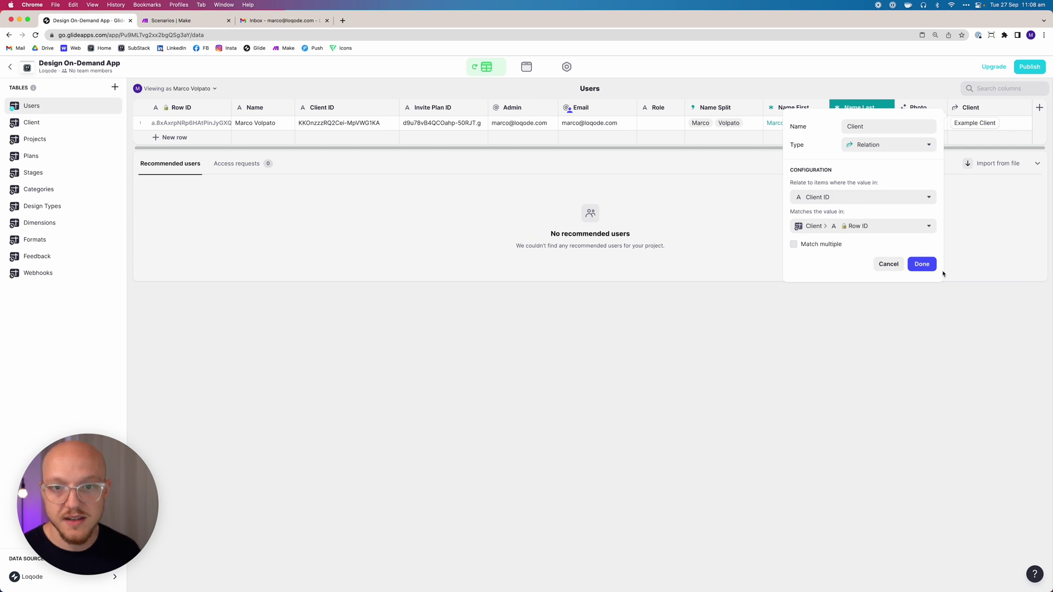
pyautogui.click(922, 264)
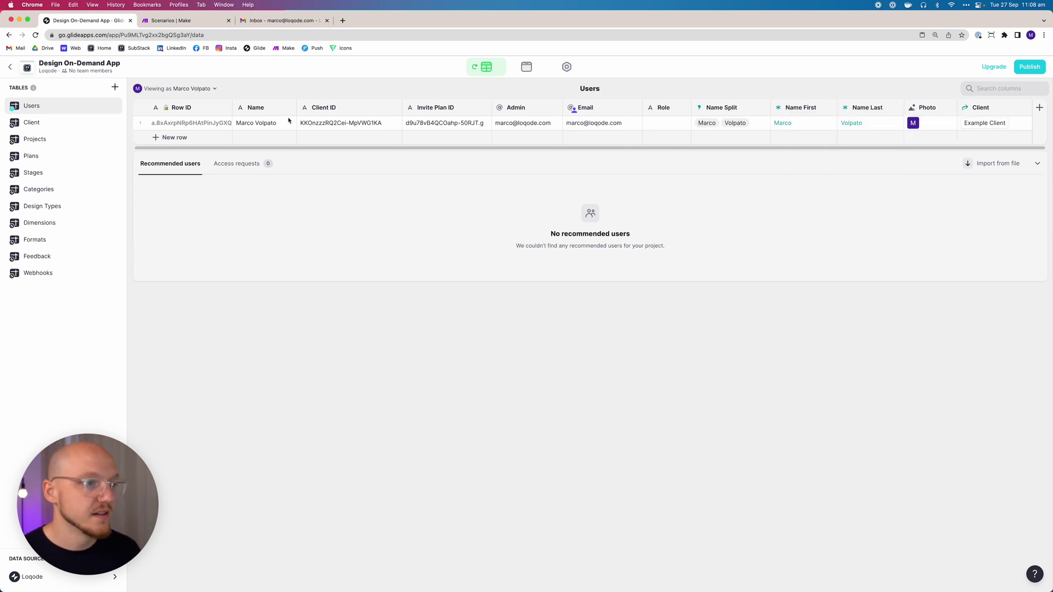
pyautogui.click(340, 125)
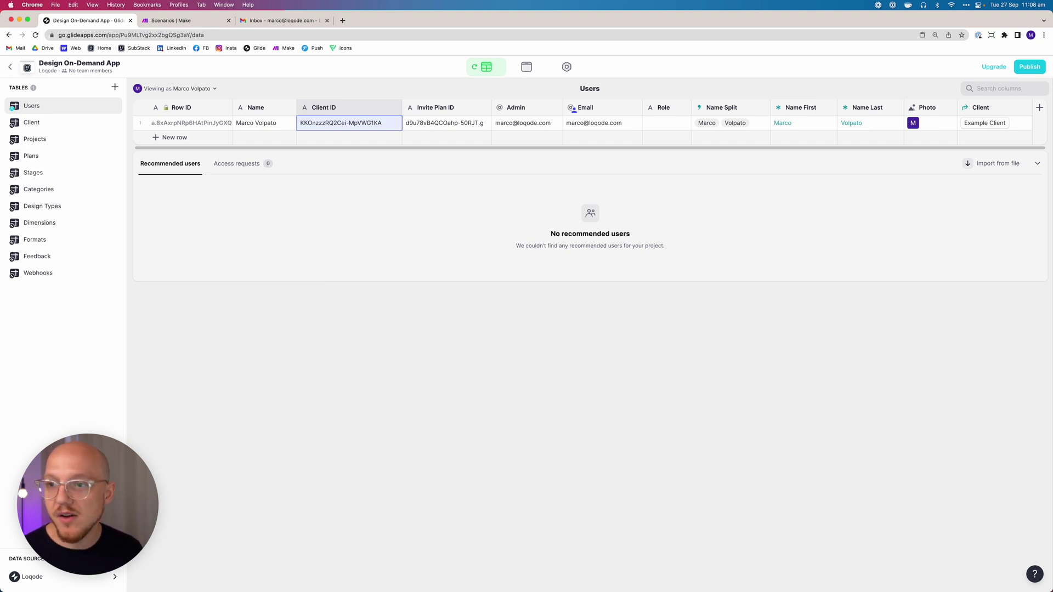
# Add a Client Name lookup column pulling the related client's Name.
pyautogui.click(1039, 108)
pyautogui.click(859, 146)
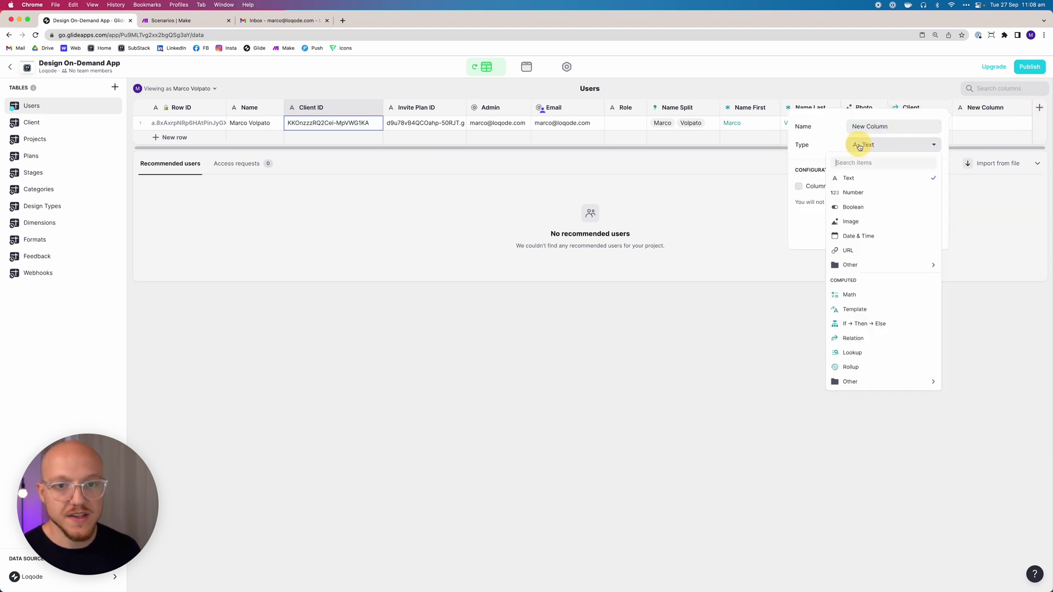
pyautogui.click(868, 356)
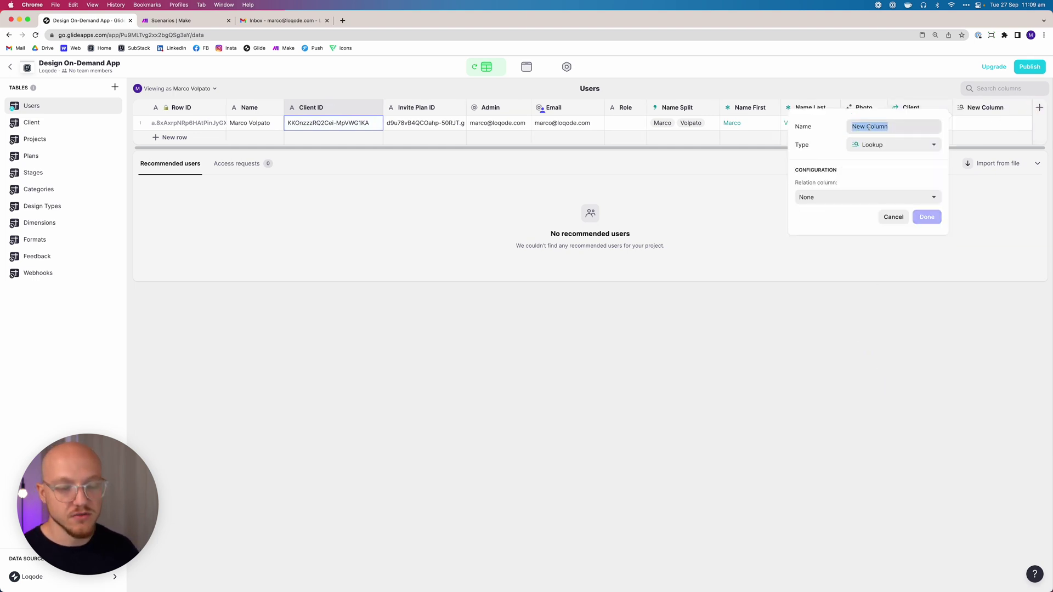
pyautogui.write('Client')
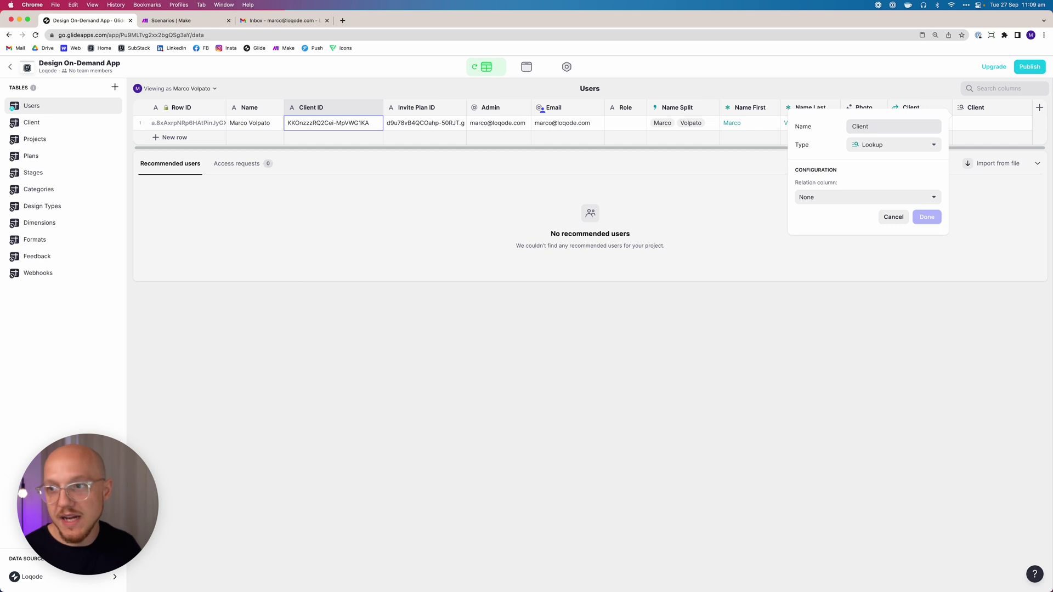
pyautogui.write(' Nema')
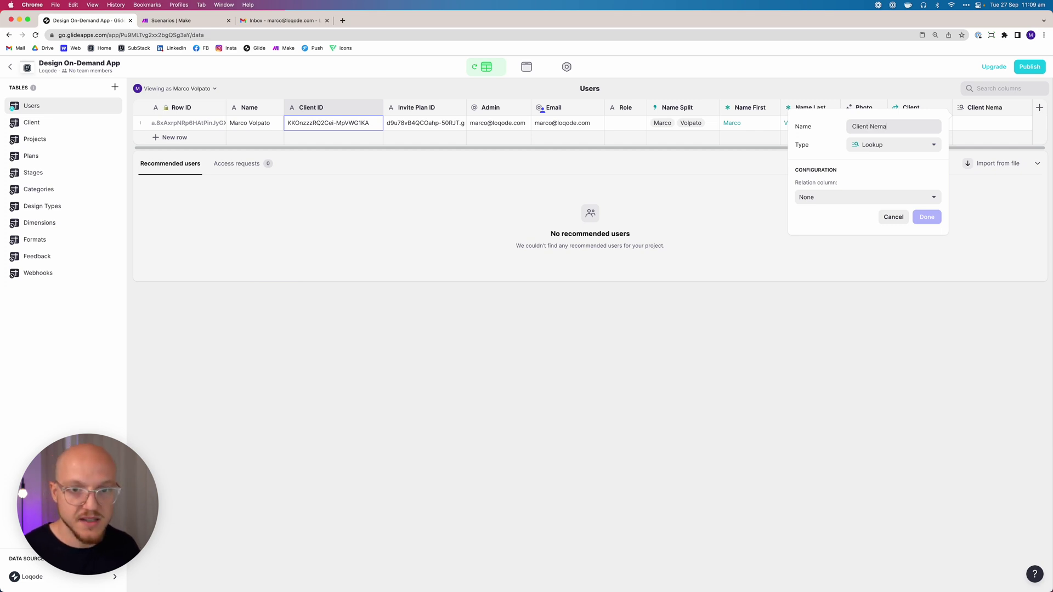
pyautogui.press('BackSpace')
pyautogui.press('BackSpace')
pyautogui.press('BackSpace')
pyautogui.write('ame')
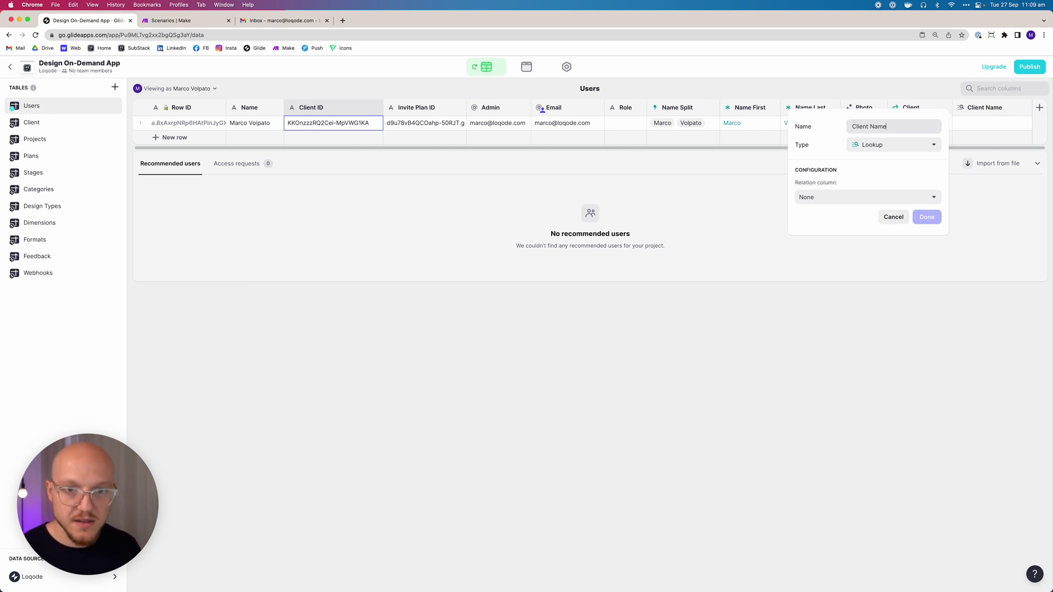
pyautogui.click(848, 198)
pyautogui.moveTo(821, 230)
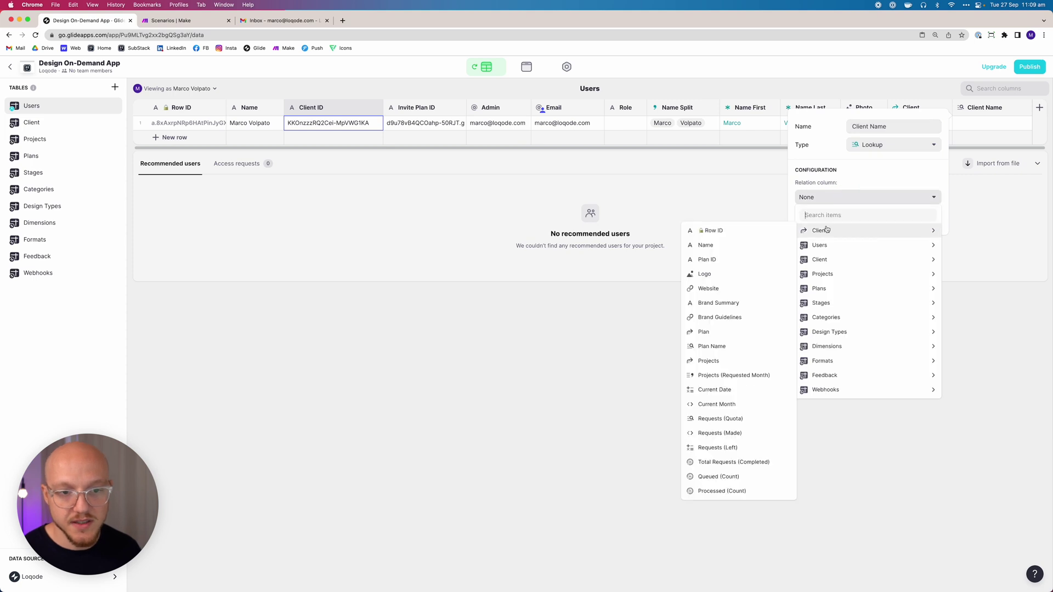
pyautogui.click(729, 246)
pyautogui.click(935, 218)
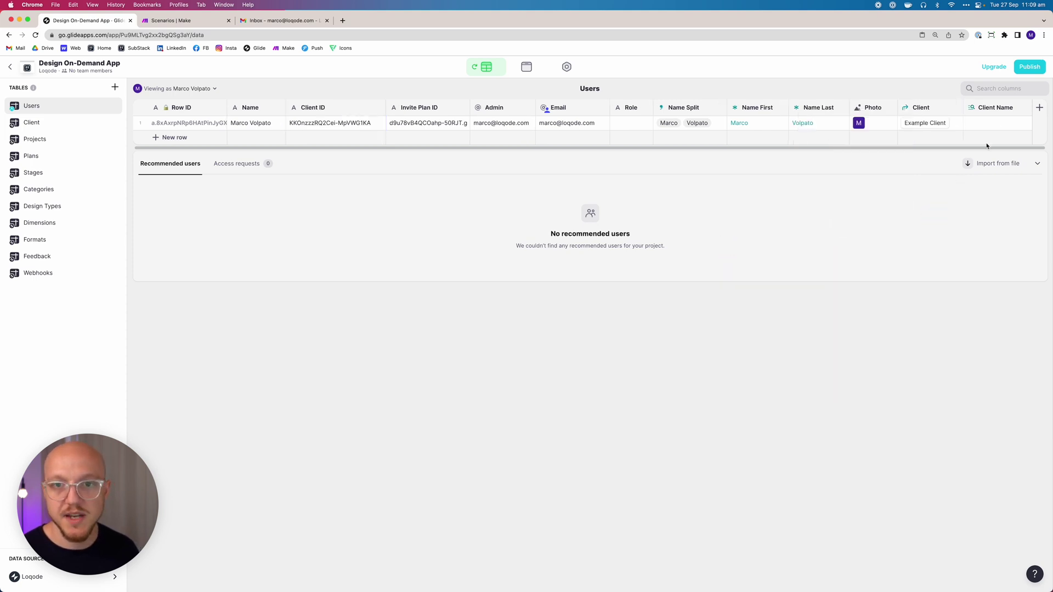
# Add a Client Logo lookup column pulling the related client's Logo.
pyautogui.click(1039, 107)
pyautogui.write('Client Logo')
pyautogui.click(899, 148)
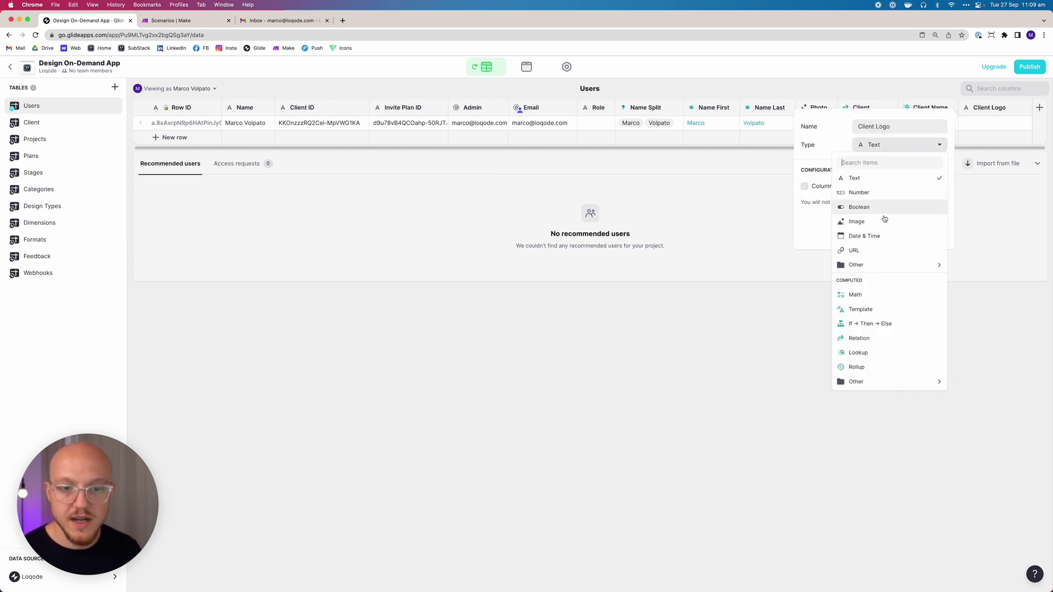
pyautogui.click(867, 355)
pyautogui.click(839, 199)
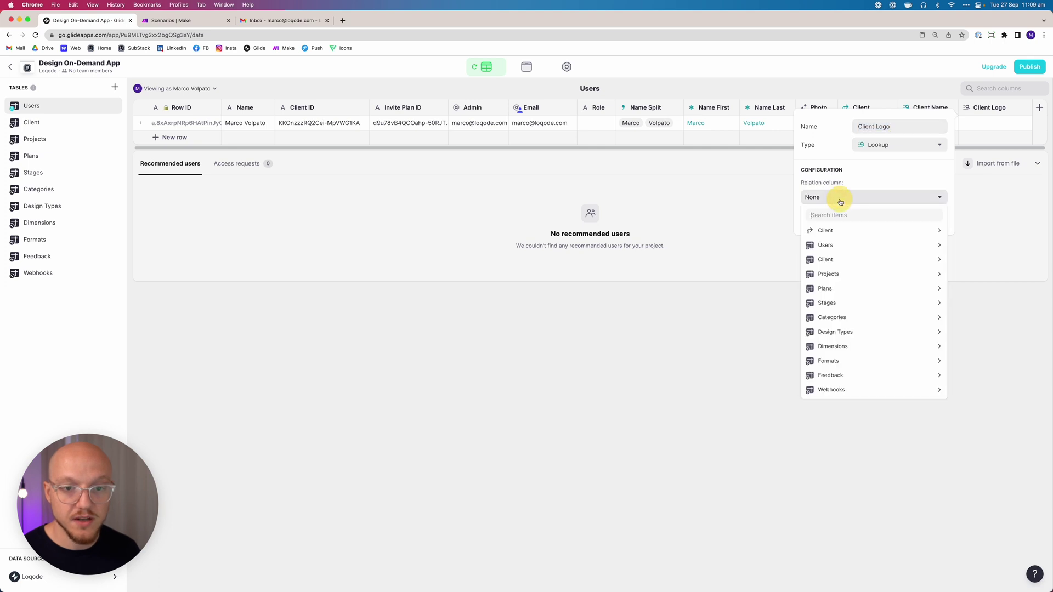
pyautogui.moveTo(820, 230)
pyautogui.click(711, 273)
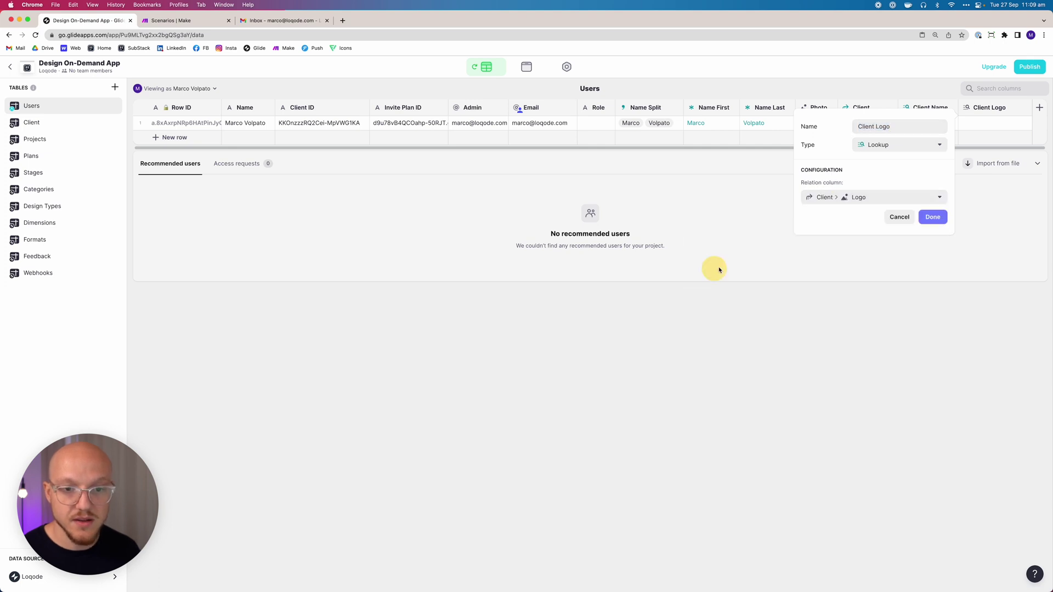
pyautogui.click(933, 216)
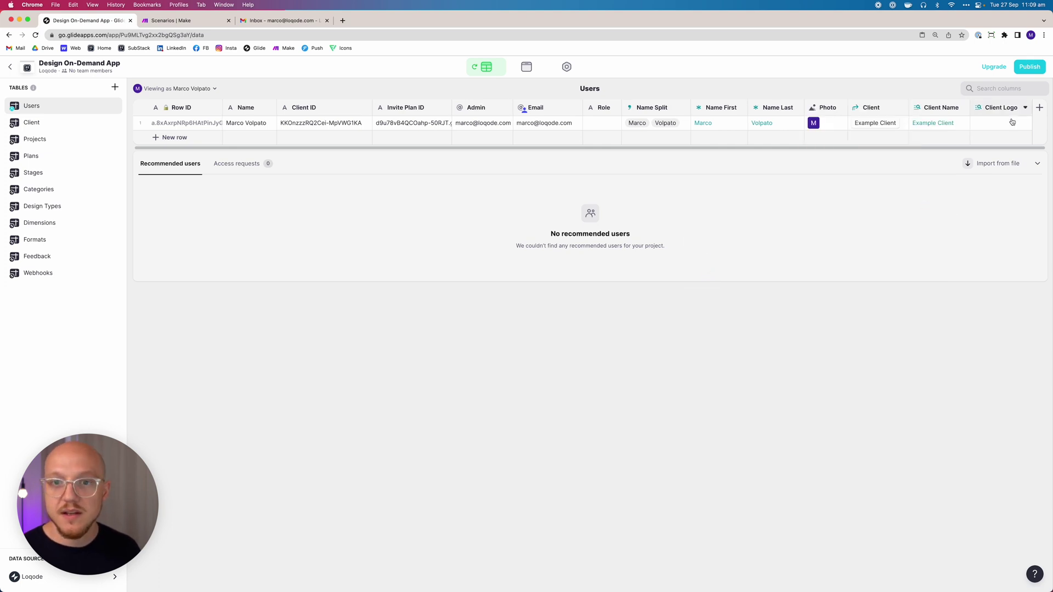
pyautogui.click(1038, 108)
pyautogui.click(911, 144)
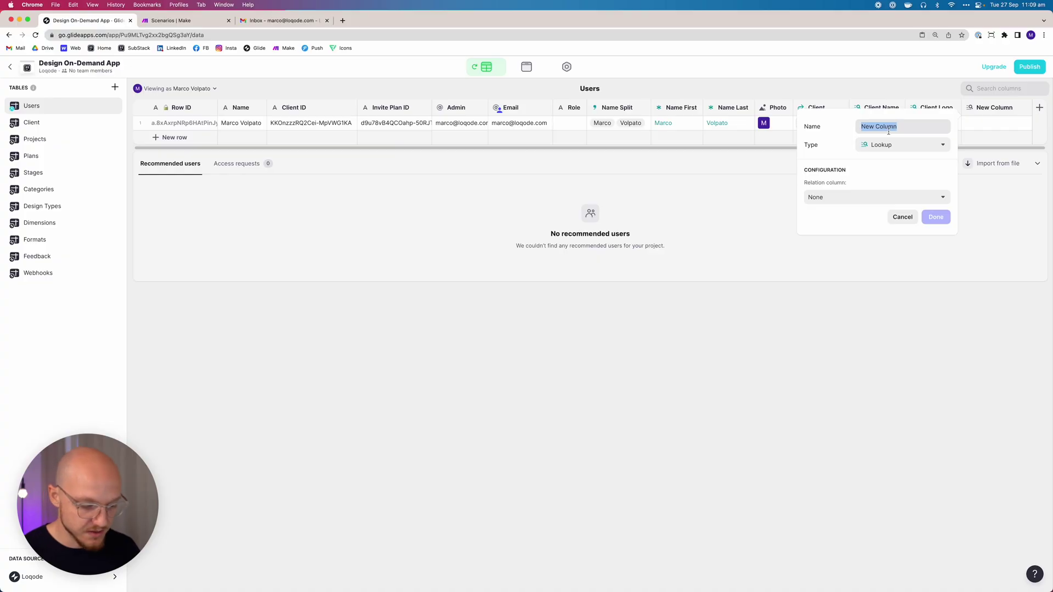
# Add a Brand Summary lookup column pulling the client's Brand Summary.
pyautogui.write('Brand Summary')
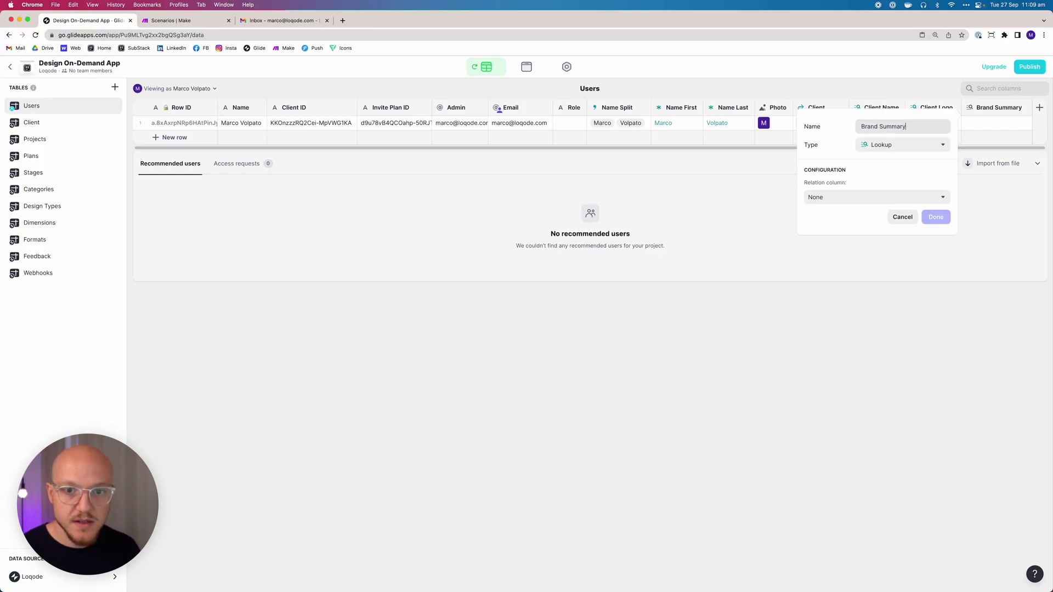
pyautogui.click(879, 149)
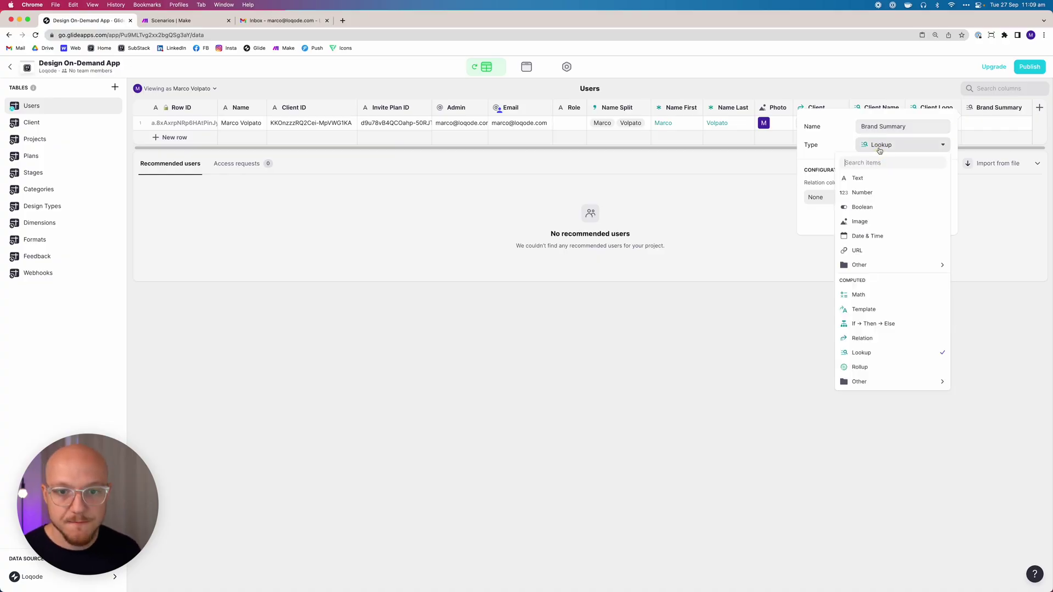
pyautogui.click(867, 352)
pyautogui.click(861, 197)
pyautogui.moveTo(841, 239)
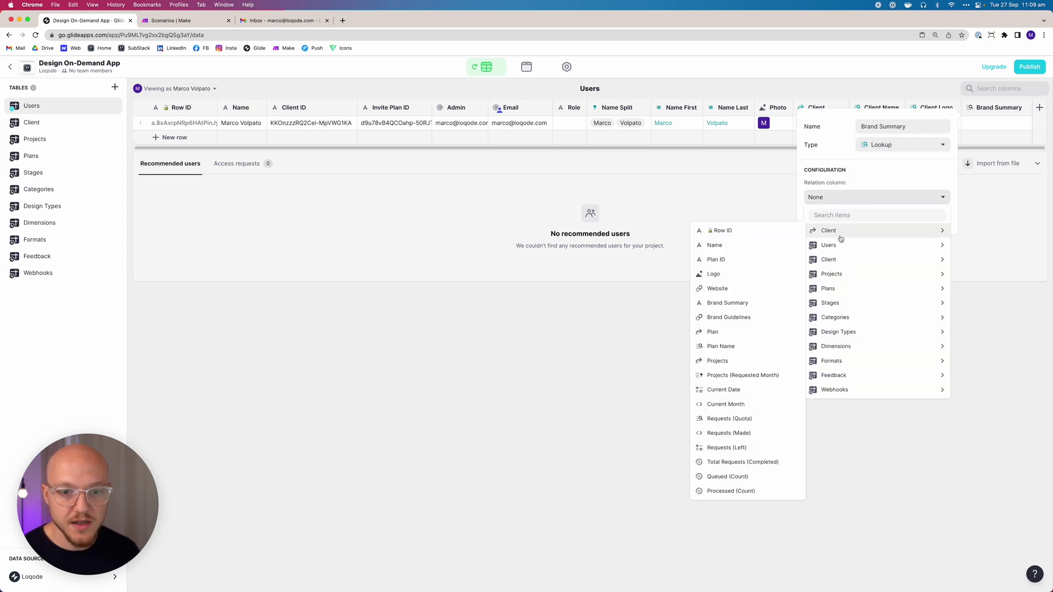
pyautogui.click(723, 303)
pyautogui.click(934, 217)
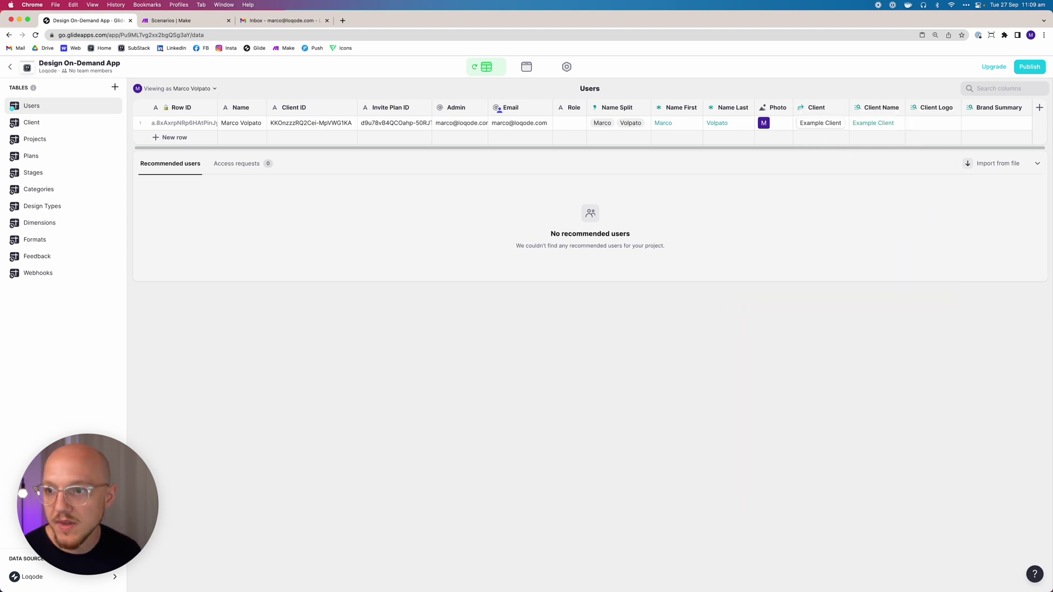
# Add a Brand Guidelines lookup column pulling Client > Brand Guidelines.
pyautogui.click(1039, 108)
pyautogui.click(899, 145)
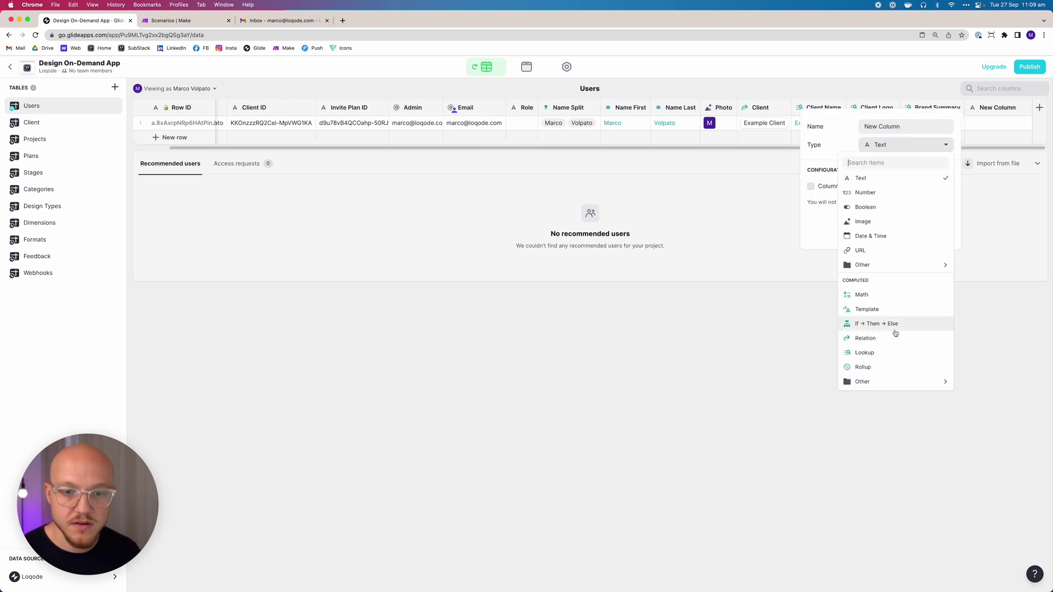
pyautogui.click(864, 352)
pyautogui.click(829, 197)
pyautogui.moveTo(829, 231)
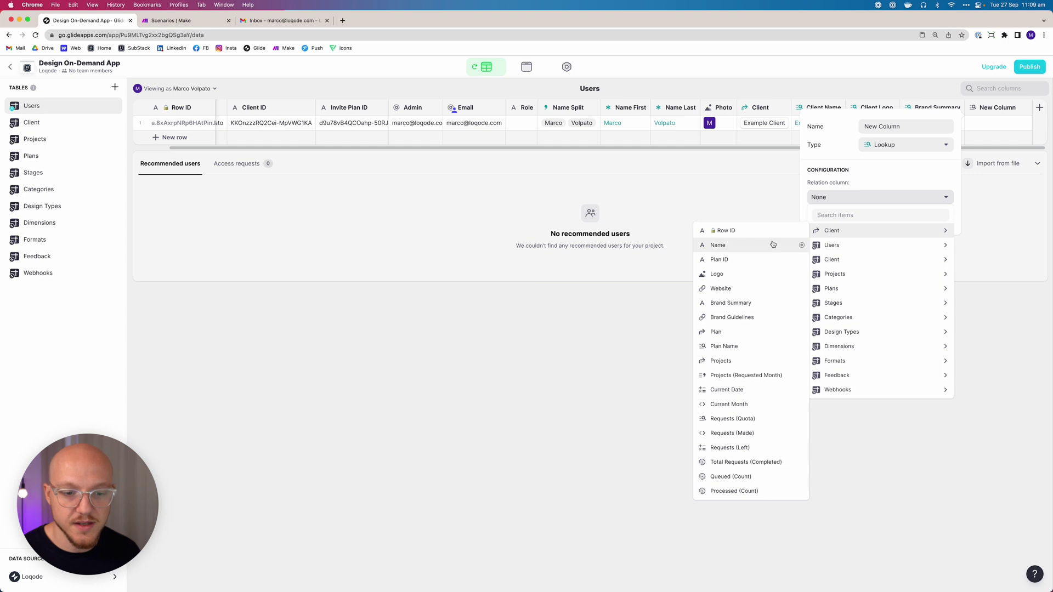
pyautogui.click(746, 318)
pyautogui.tripleClick(882, 130)
pyautogui.write('Bran')
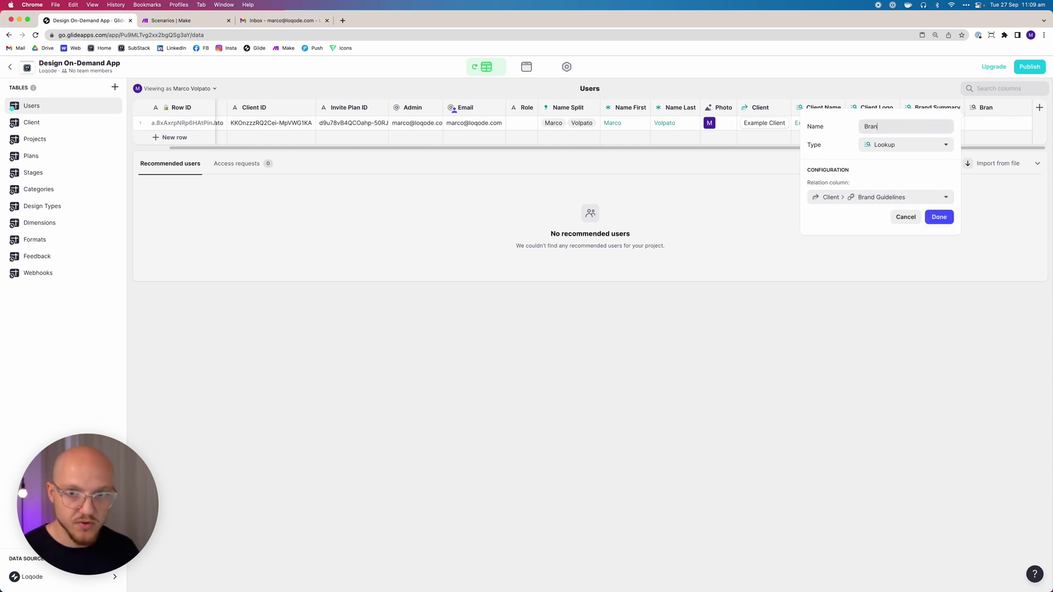
pyautogui.write('d Guidel')
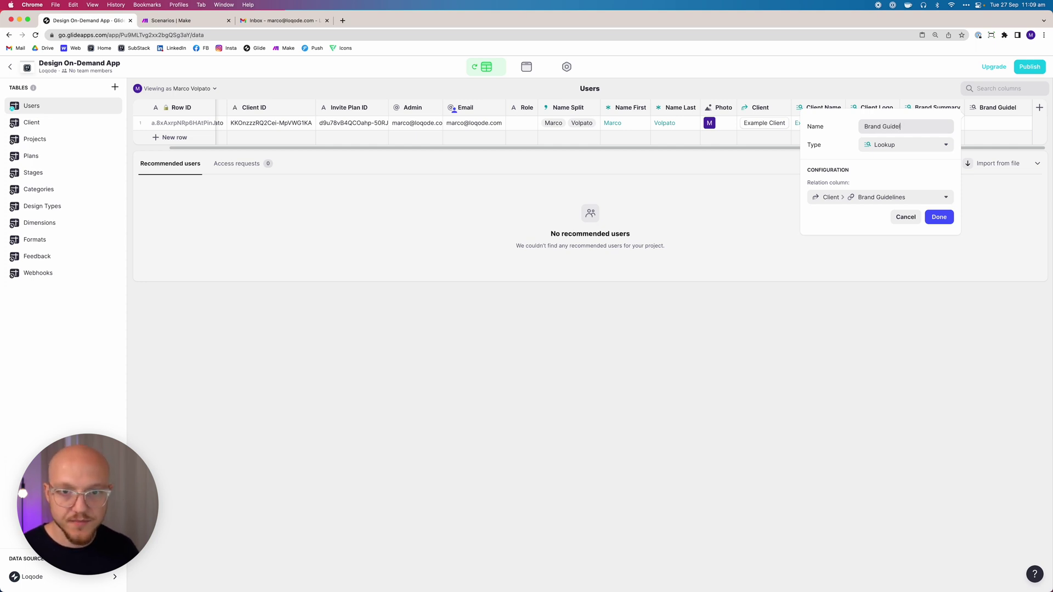
pyautogui.write('ines')
pyautogui.click(888, 125)
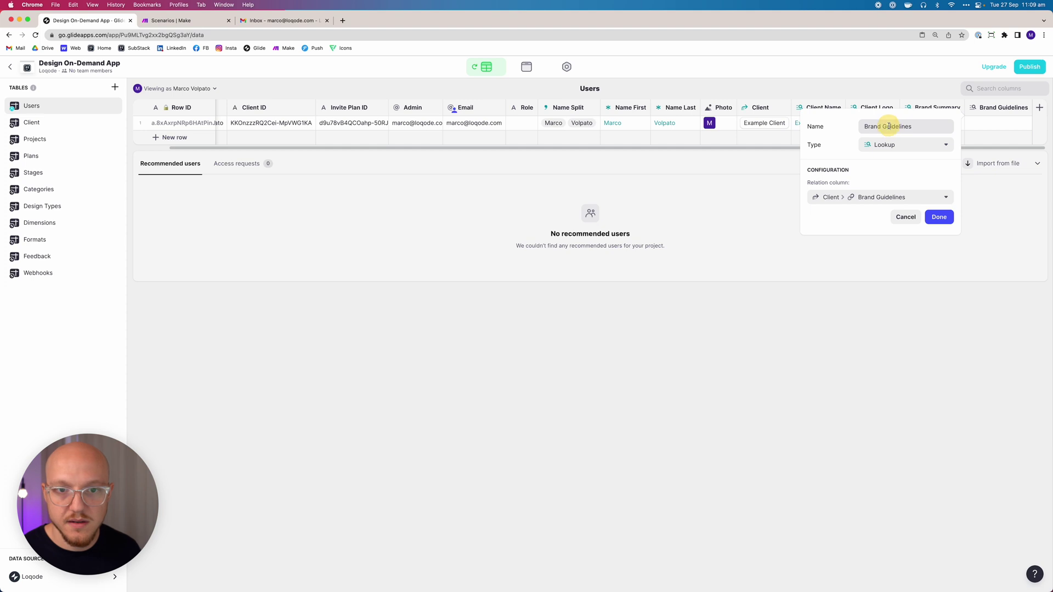
pyautogui.click(939, 217)
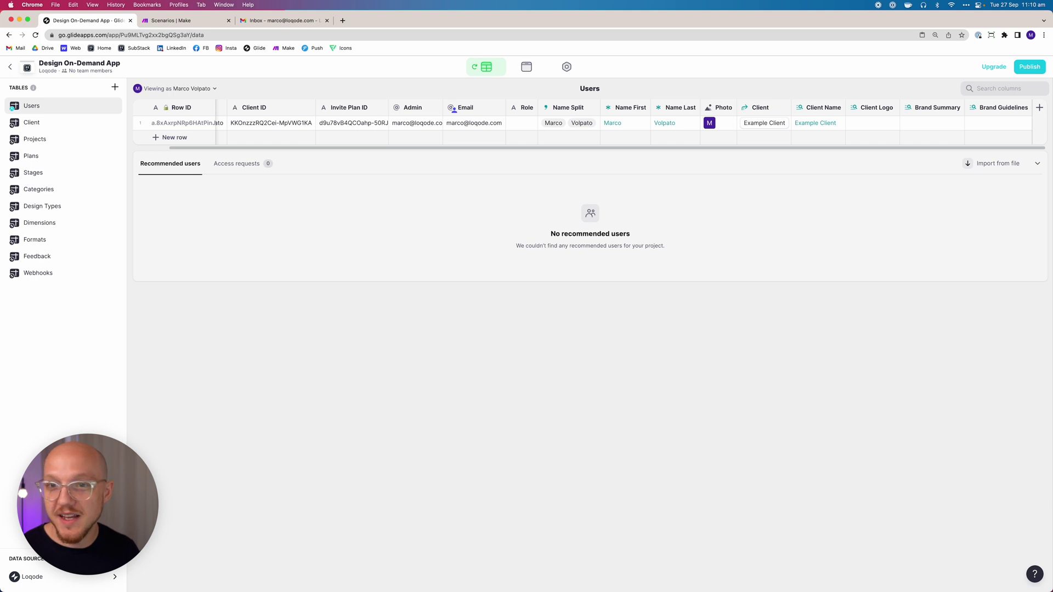
pyautogui.click(1039, 107)
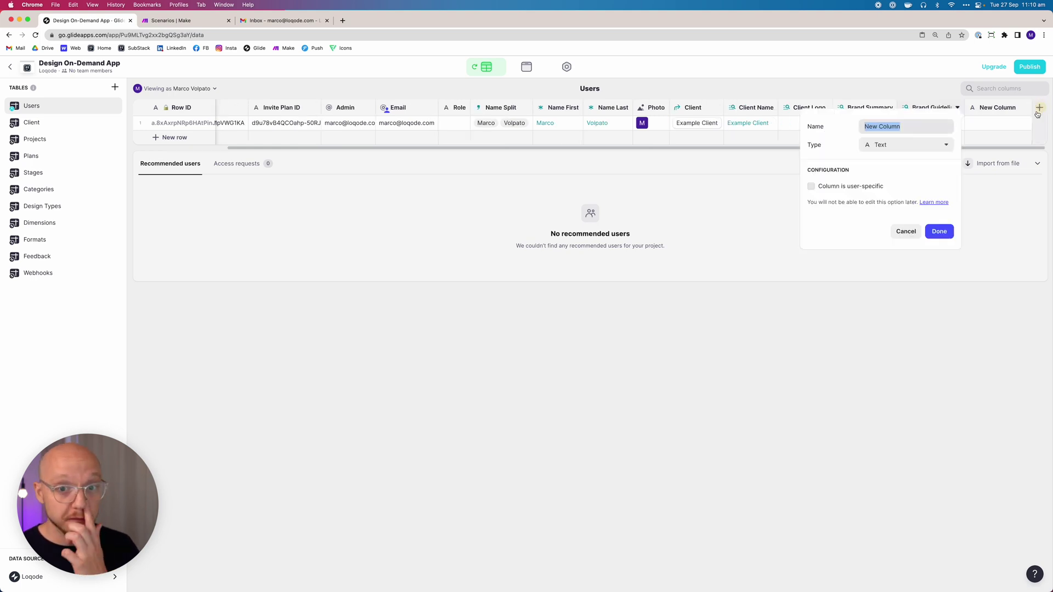
pyautogui.click(897, 146)
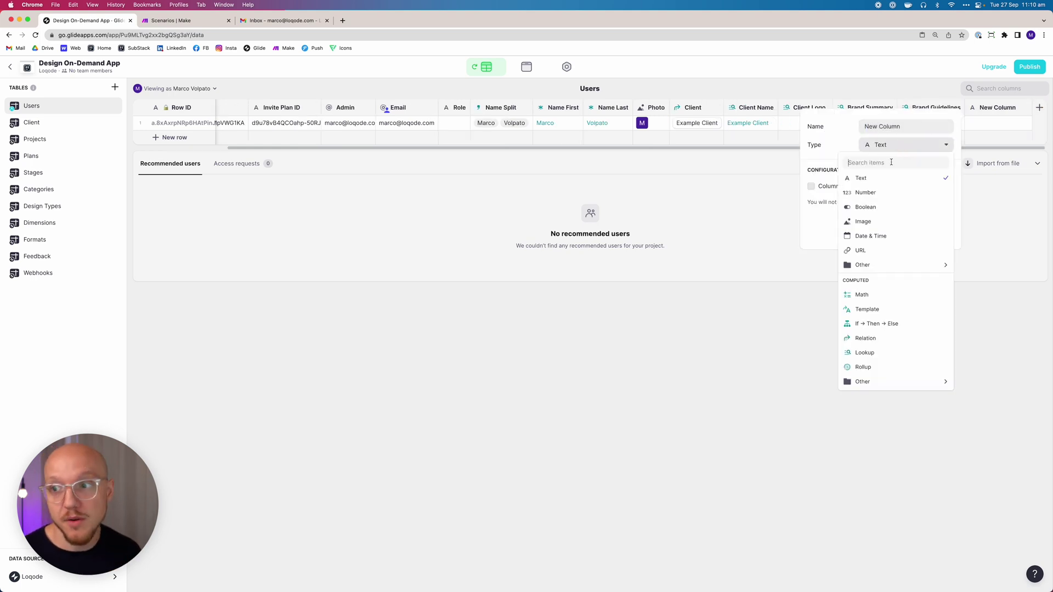
pyautogui.moveTo(872, 270)
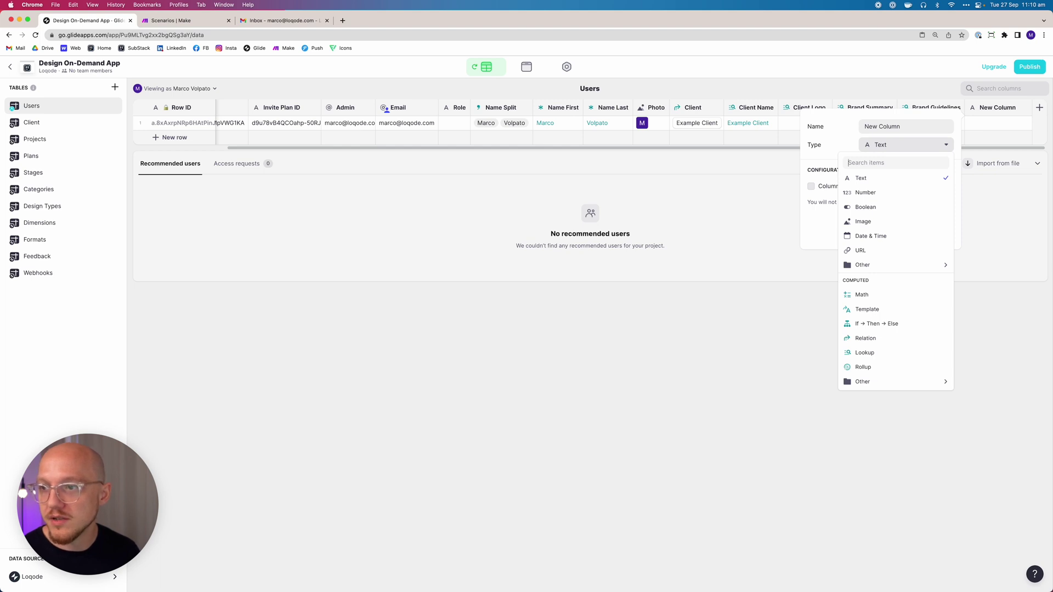
pyautogui.click(881, 352)
pyautogui.click(887, 198)
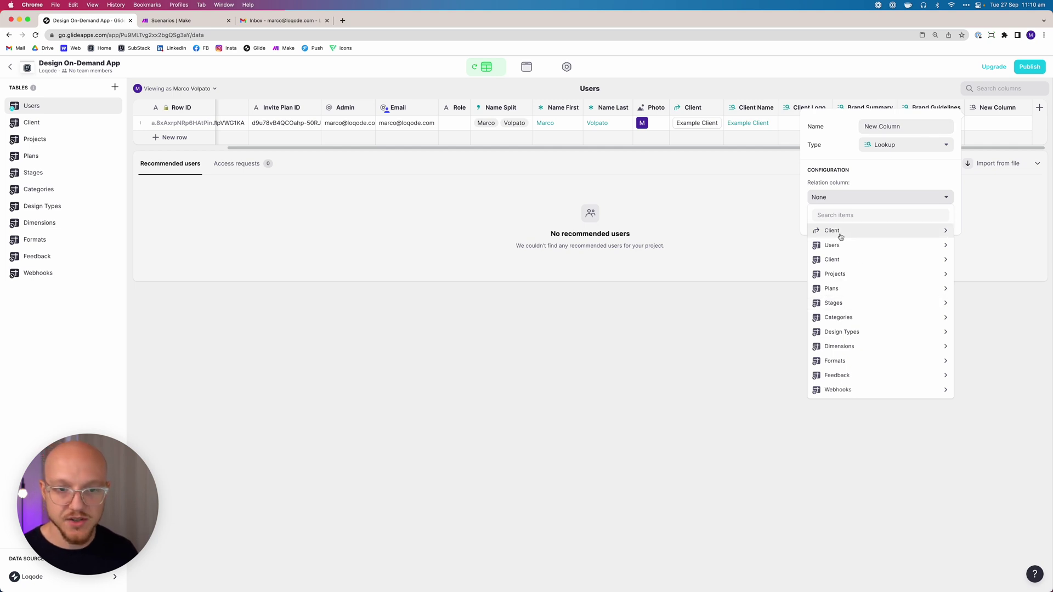
pyautogui.click(879, 145)
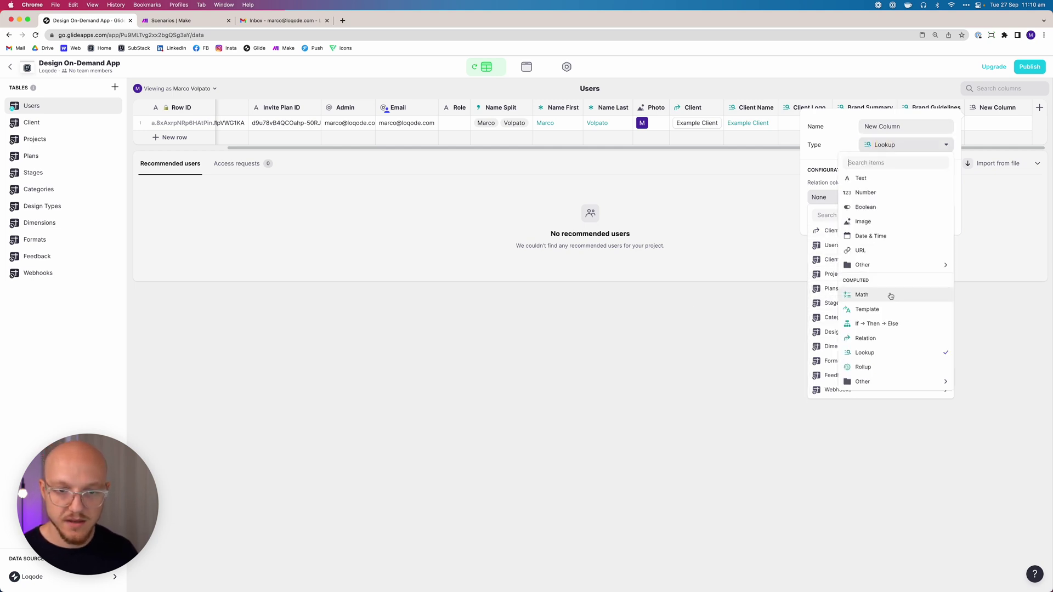
pyautogui.click(880, 340)
pyautogui.click(849, 227)
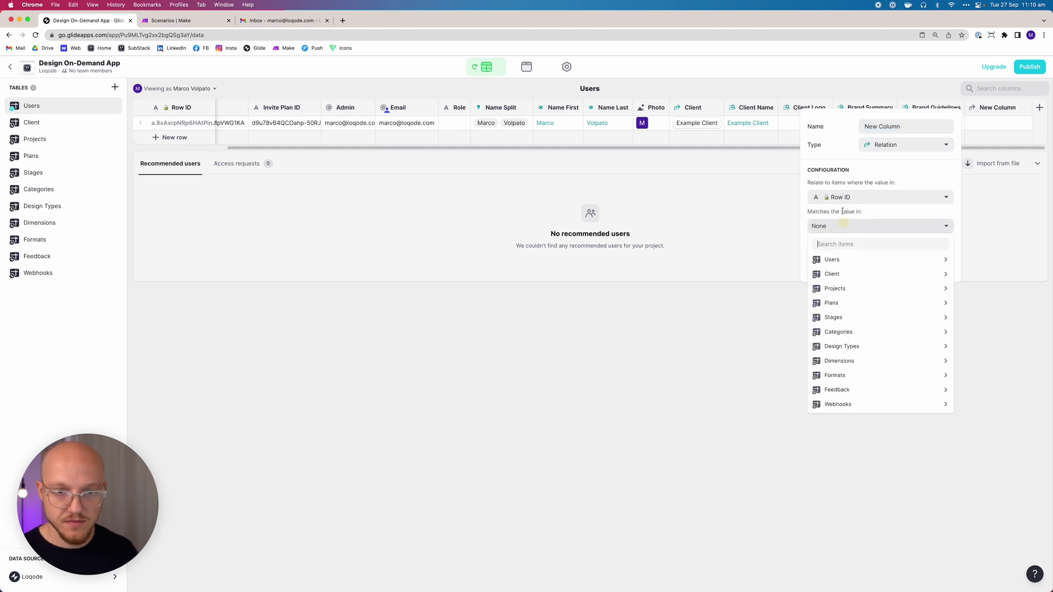
pyautogui.click(842, 199)
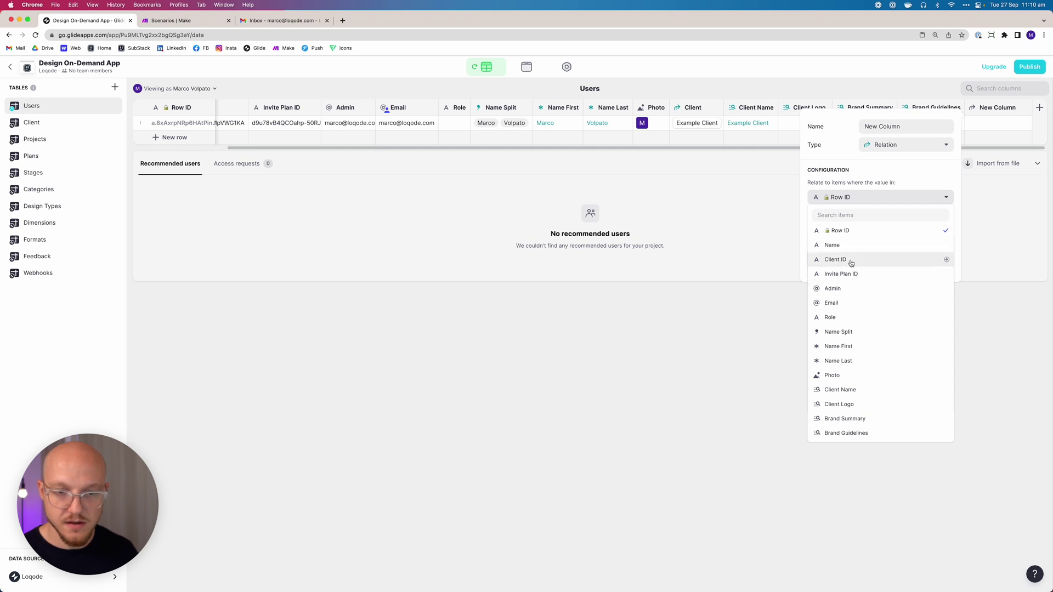
pyautogui.click(851, 278)
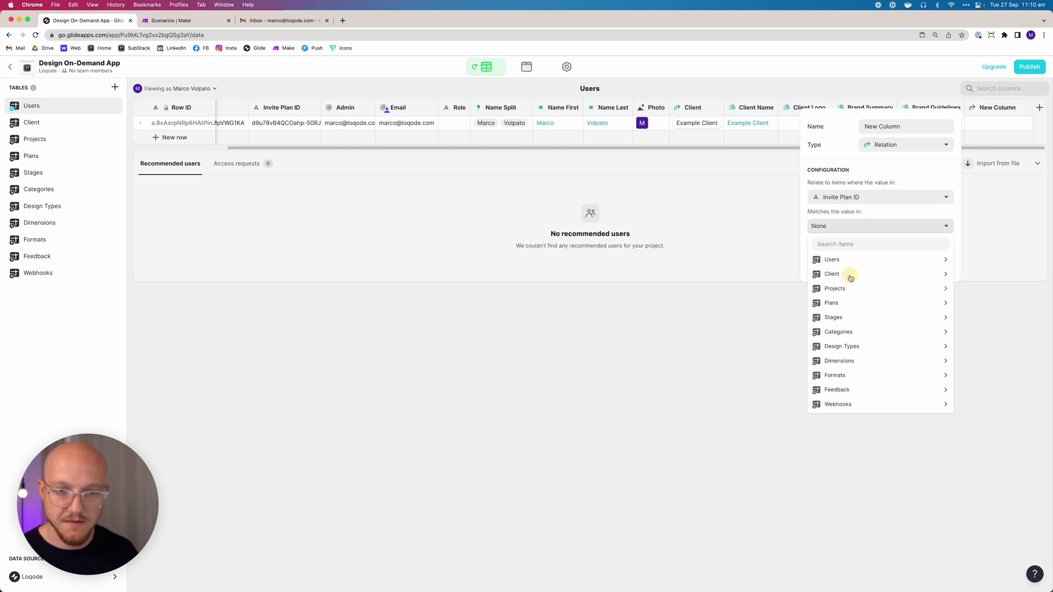
pyautogui.moveTo(823, 307)
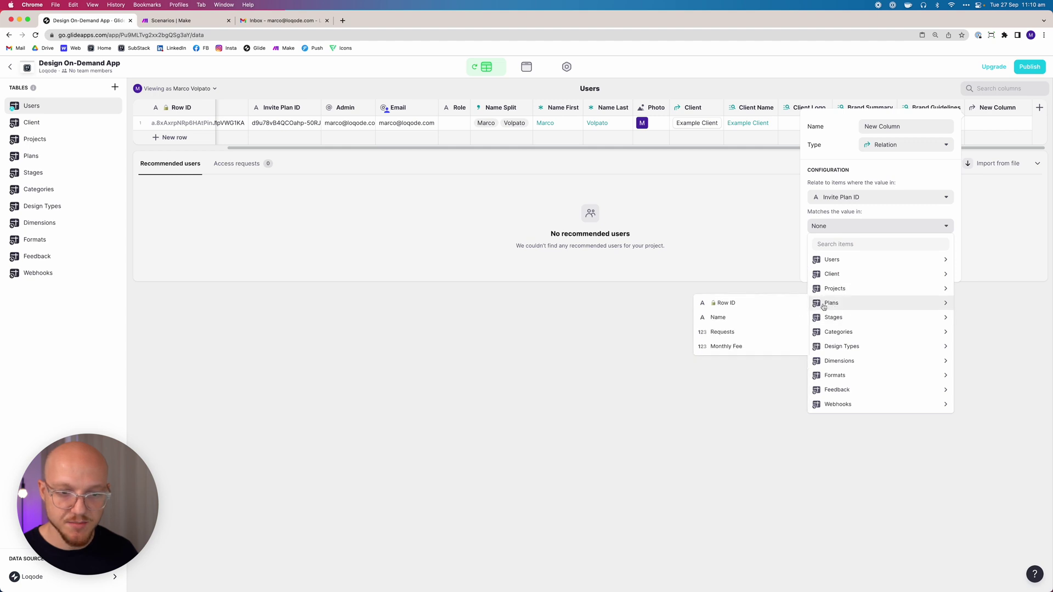
pyautogui.click(735, 305)
pyautogui.tripleClick(895, 126)
pyautogui.write('Plan')
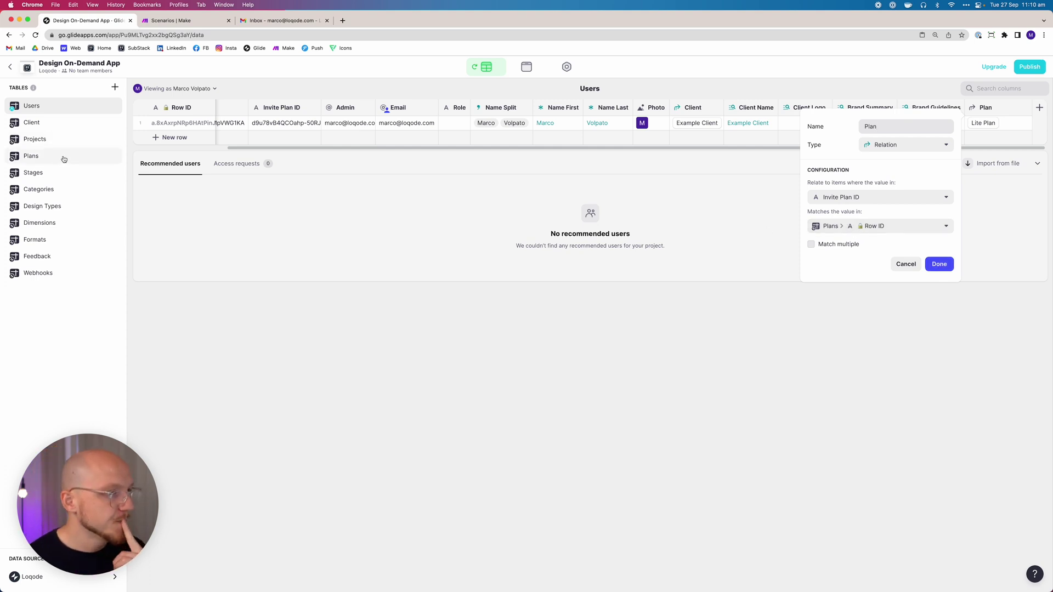
pyautogui.click(906, 265)
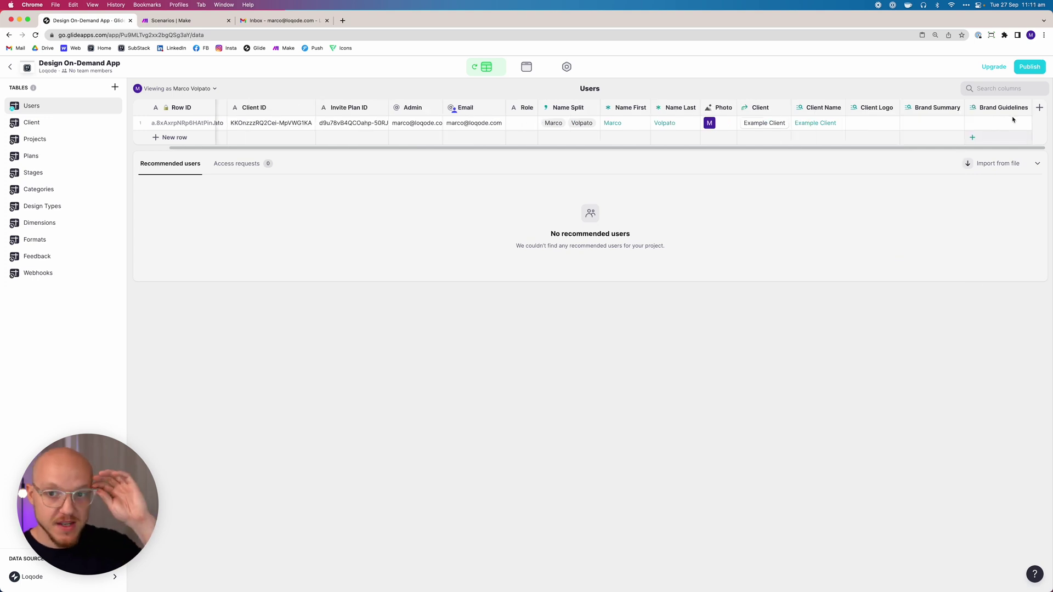
pyautogui.click(1039, 107)
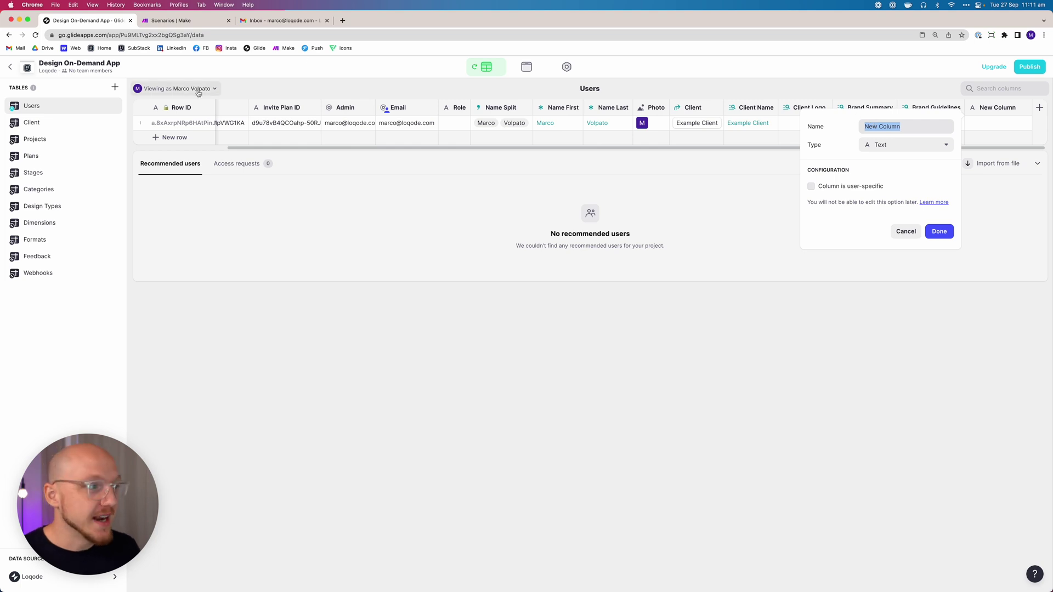
# Add a Plan Name lookup column via Client > Plan Name, showing Lite Plan.
pyautogui.write('Plan Name')
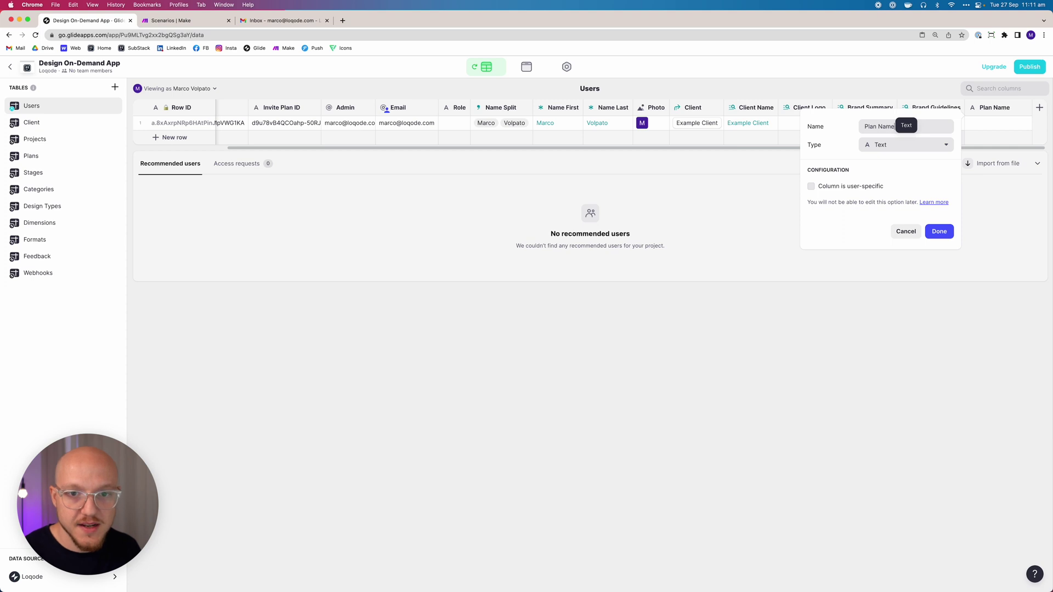
pyautogui.click(911, 146)
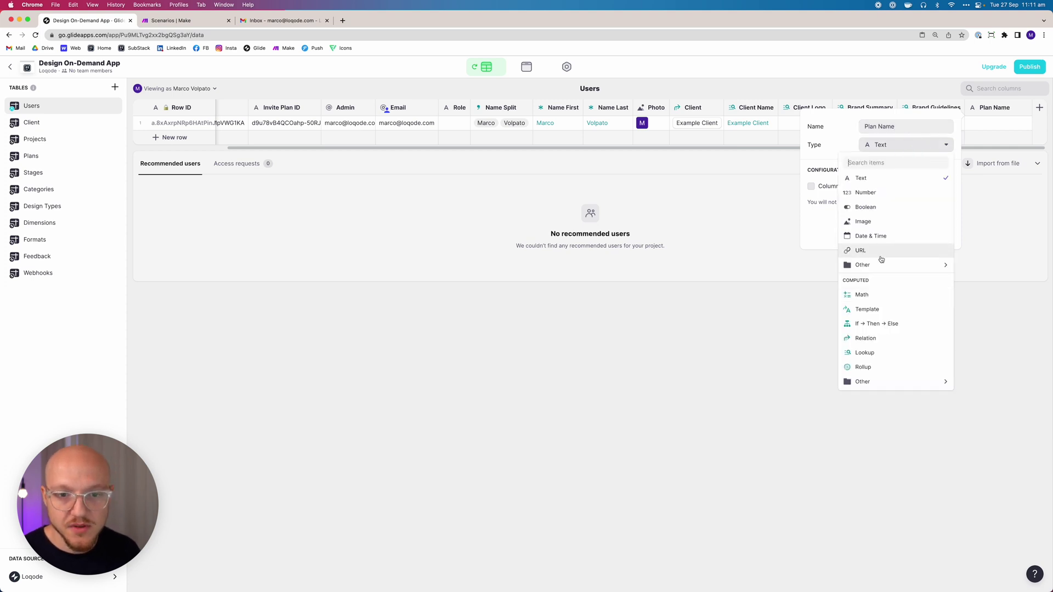
pyautogui.click(864, 352)
pyautogui.click(858, 197)
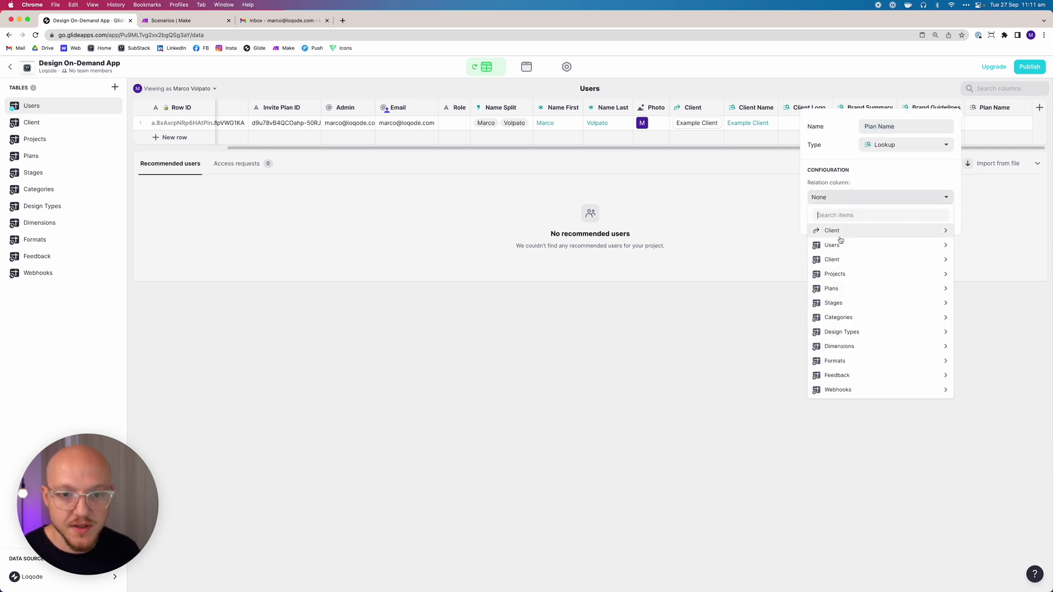
pyautogui.moveTo(839, 238)
pyautogui.click(735, 346)
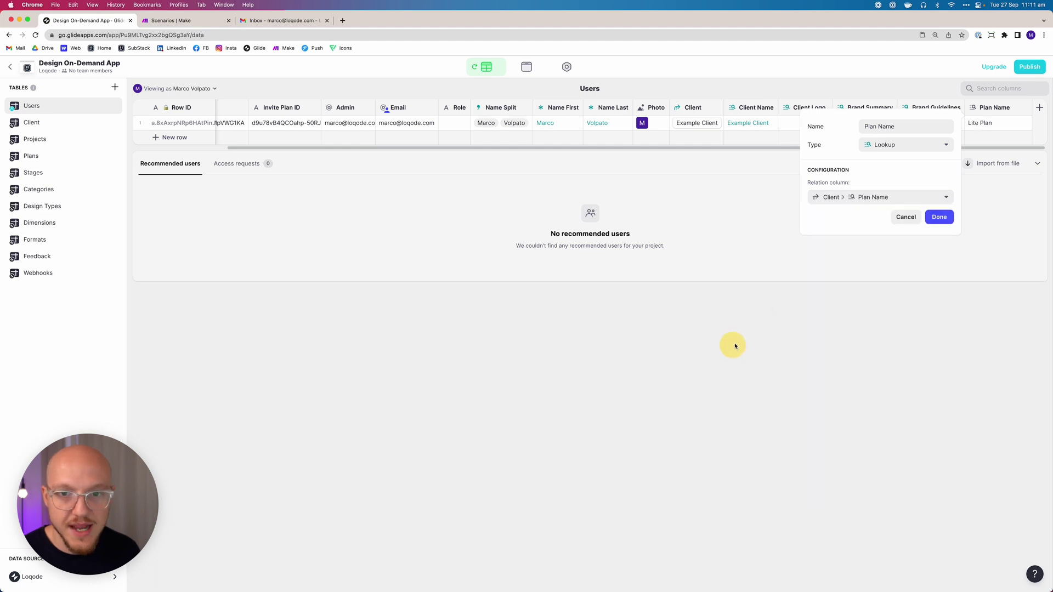
pyautogui.click(939, 218)
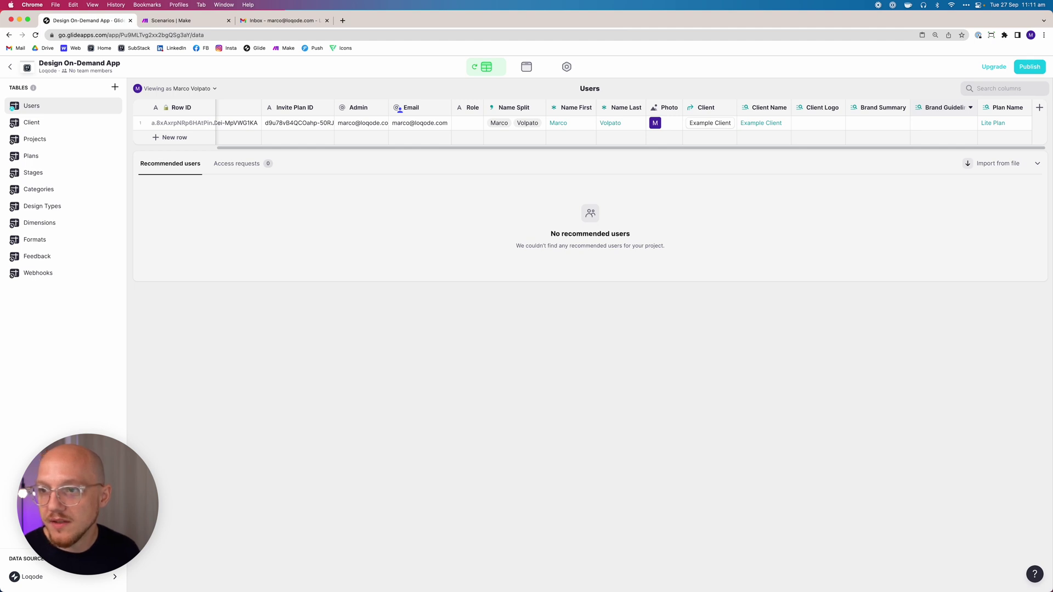
pyautogui.click(1040, 107)
pyautogui.click(882, 146)
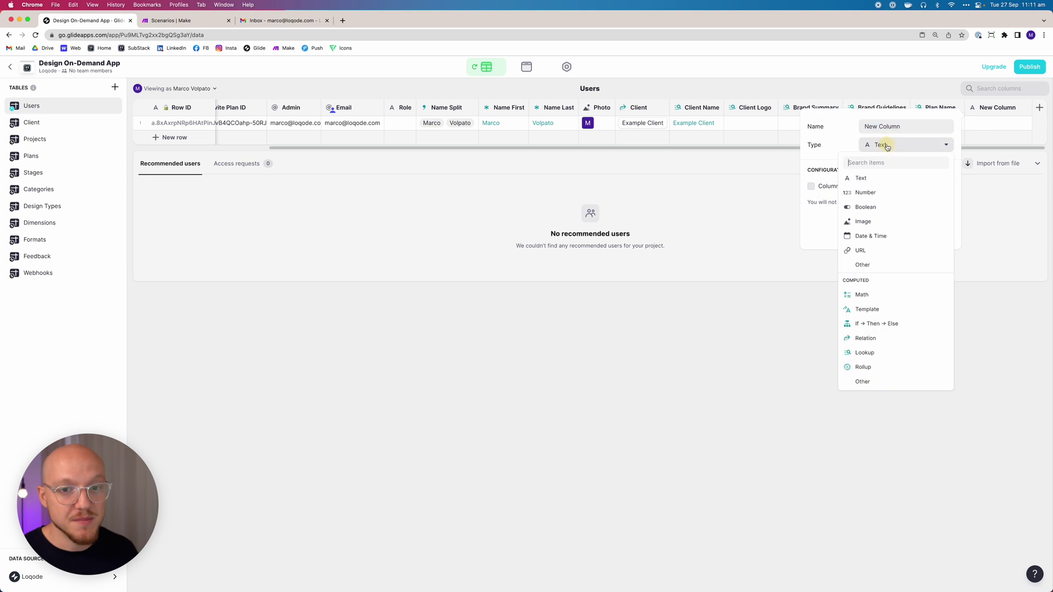
# Add a Lookup column 'Requests (Quota)' pulling Requests (Quota) through the Client relation.
pyautogui.click(872, 352)
pyautogui.write('Client')
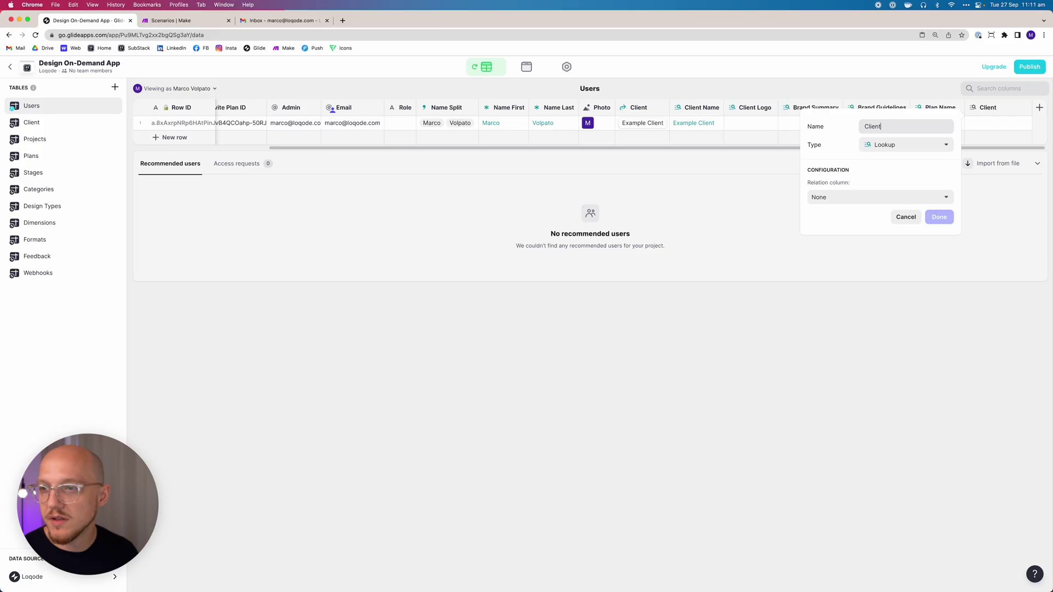
pyautogui.doubleClick(885, 127)
pyautogui.write('Requests (Quote')
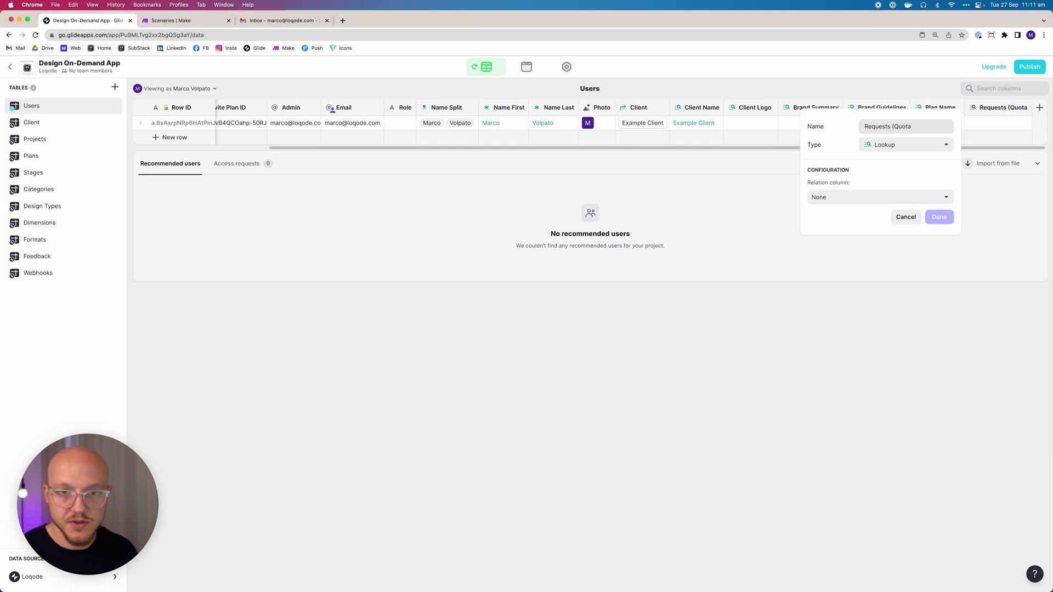
pyautogui.click(839, 199)
pyautogui.moveTo(842, 232)
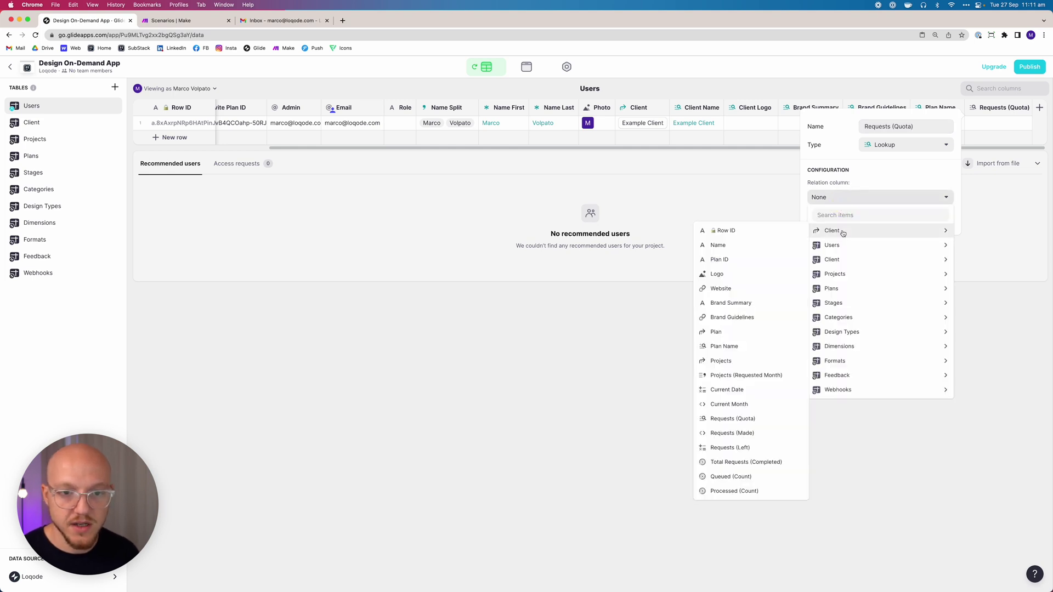
pyautogui.click(736, 433)
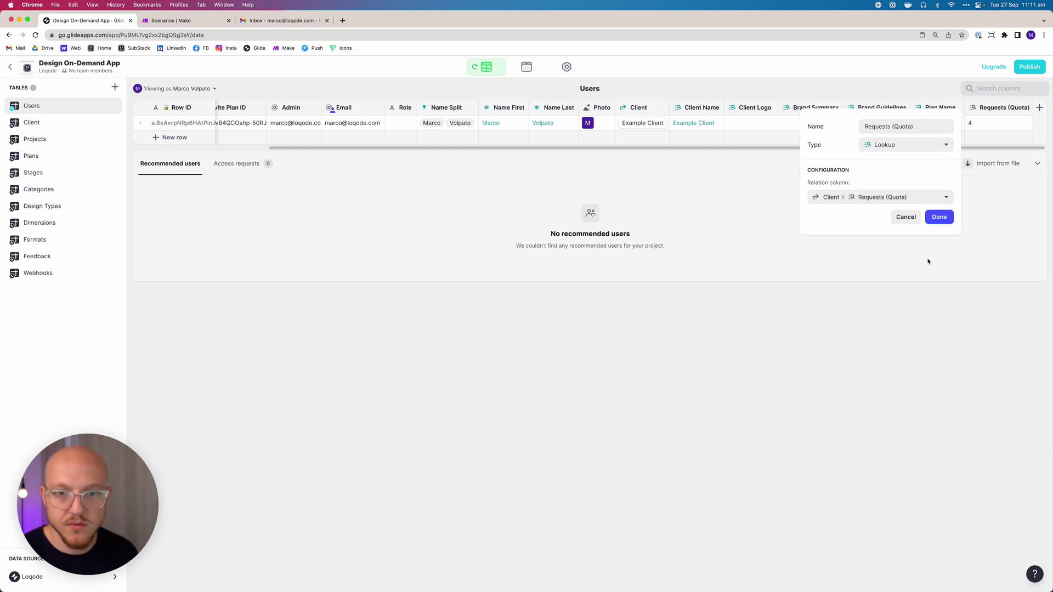
pyautogui.click(937, 218)
# Add a 'Requests (Made)' Lookup column pulling Requests (Made) through Client.
pyautogui.click(1039, 108)
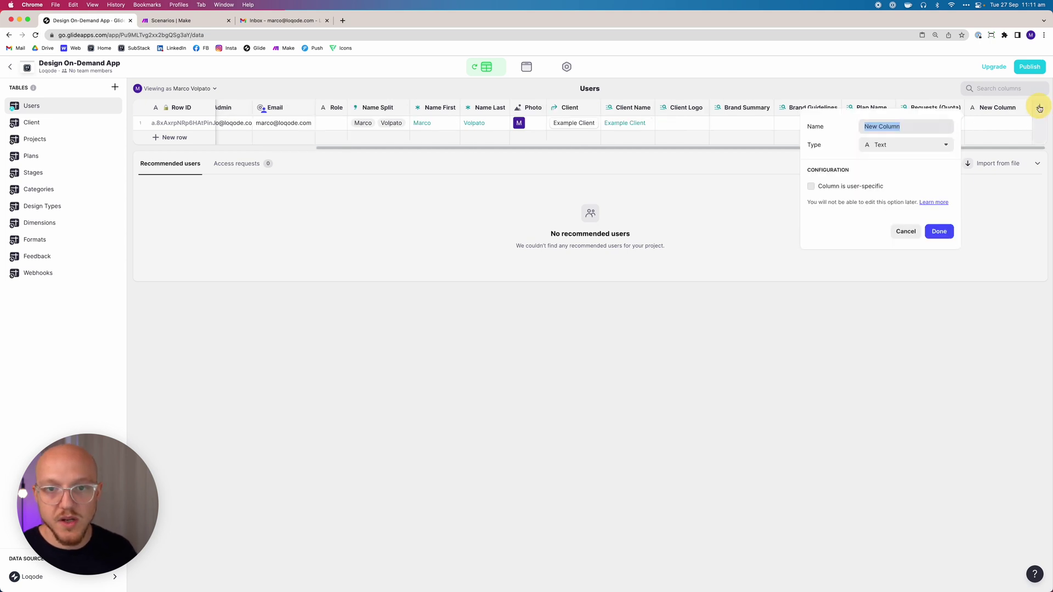
pyautogui.write('Requests')
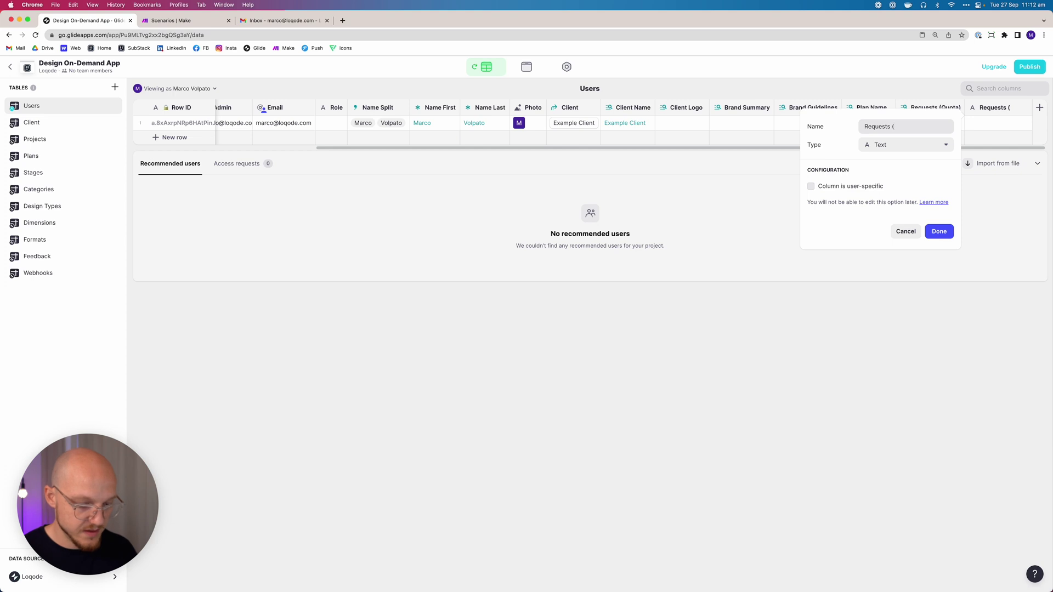
pyautogui.write(' (Made')
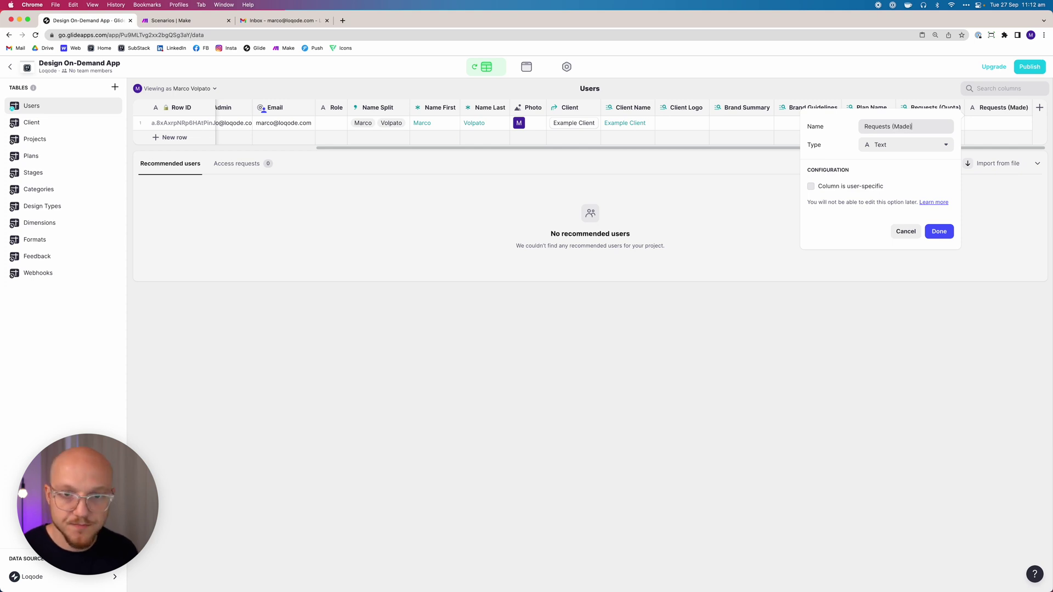
pyautogui.click(863, 149)
pyautogui.click(881, 350)
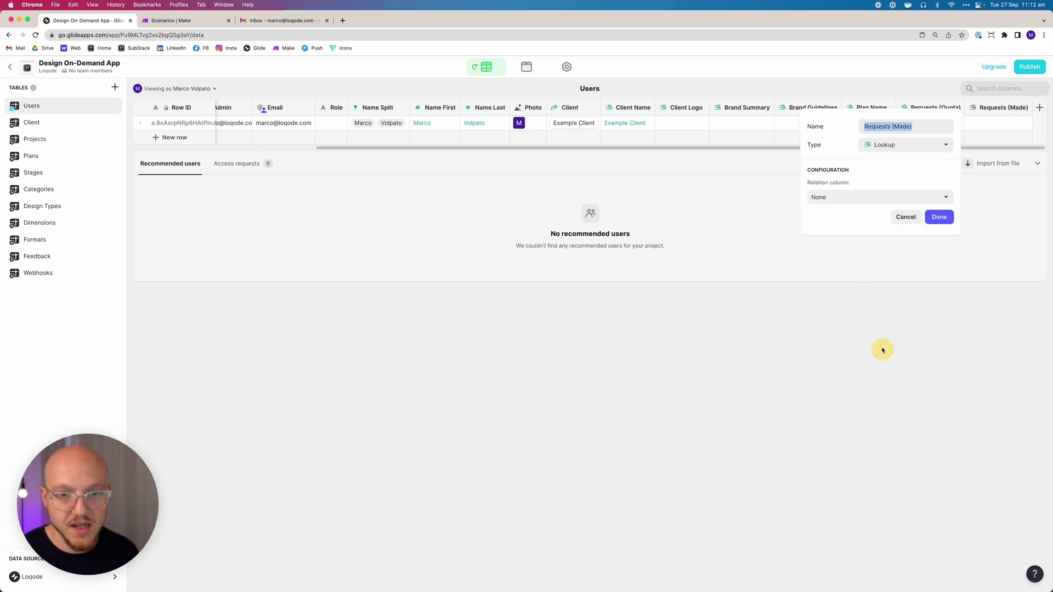
pyautogui.click(860, 200)
pyautogui.moveTo(833, 235)
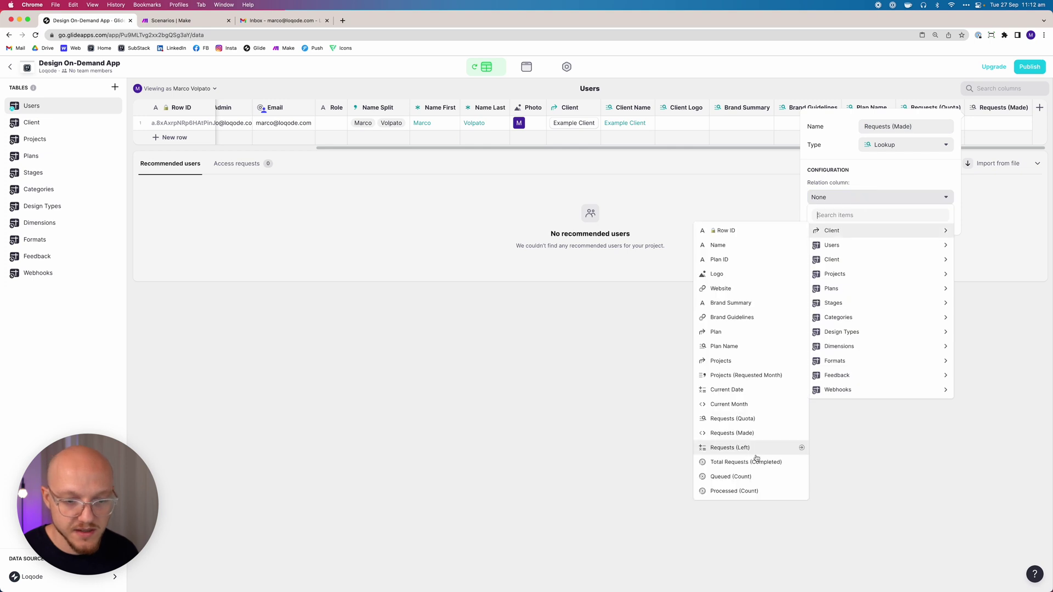
pyautogui.click(735, 434)
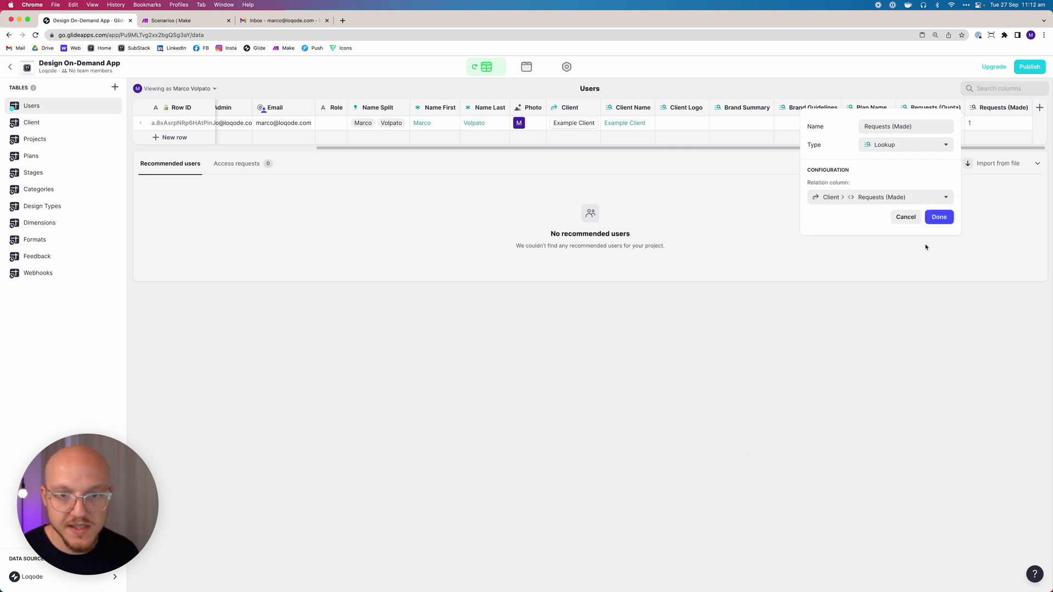
pyautogui.click(939, 218)
# Add a 'Requests' Lookup column pulling Requests (Left) through Client, showing 3.
pyautogui.click(1040, 108)
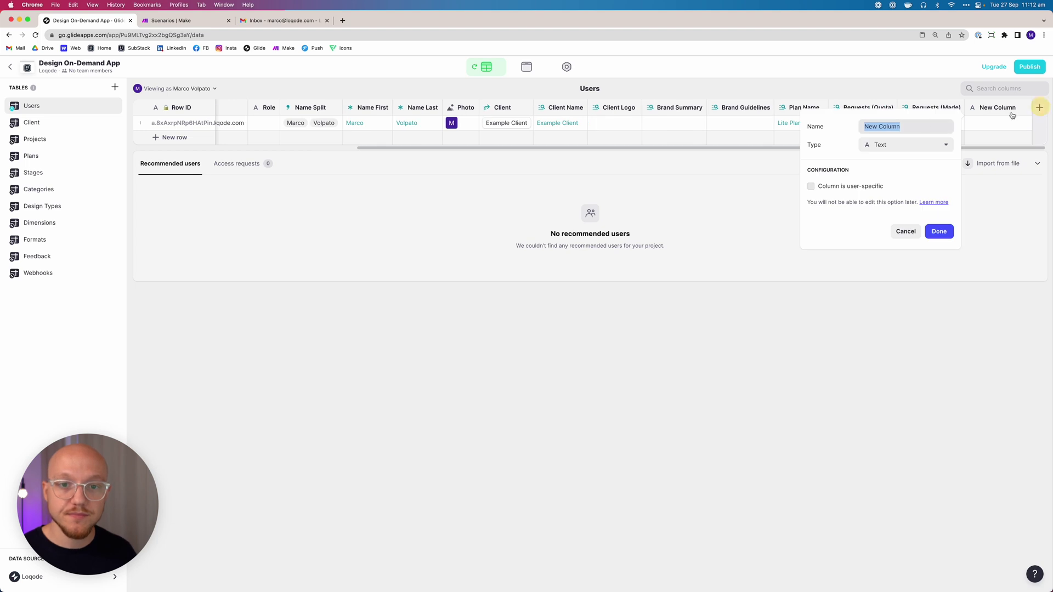
pyautogui.write('Requests (Left')
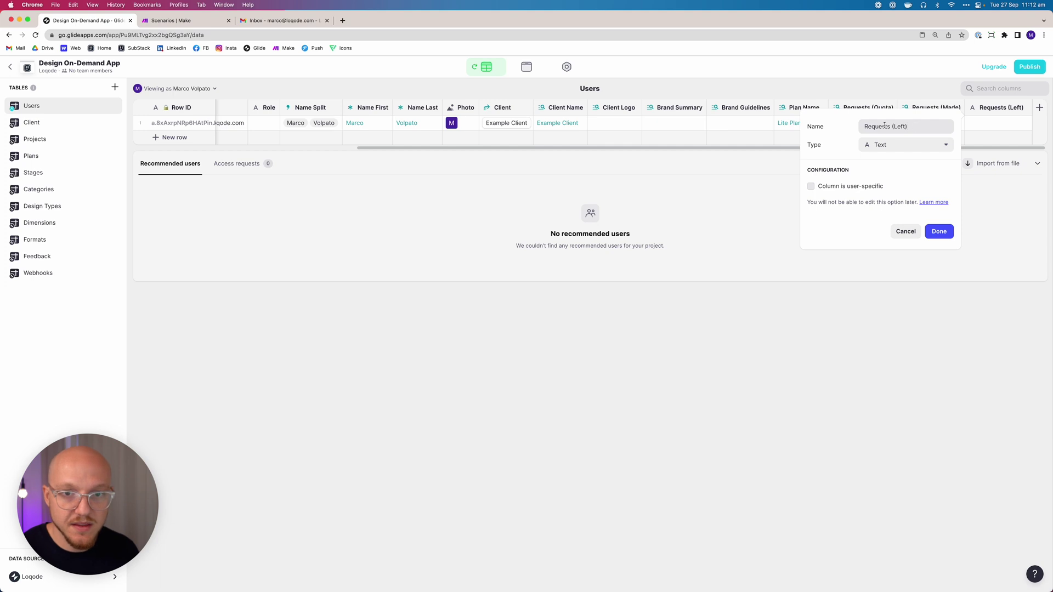
pyautogui.click(884, 146)
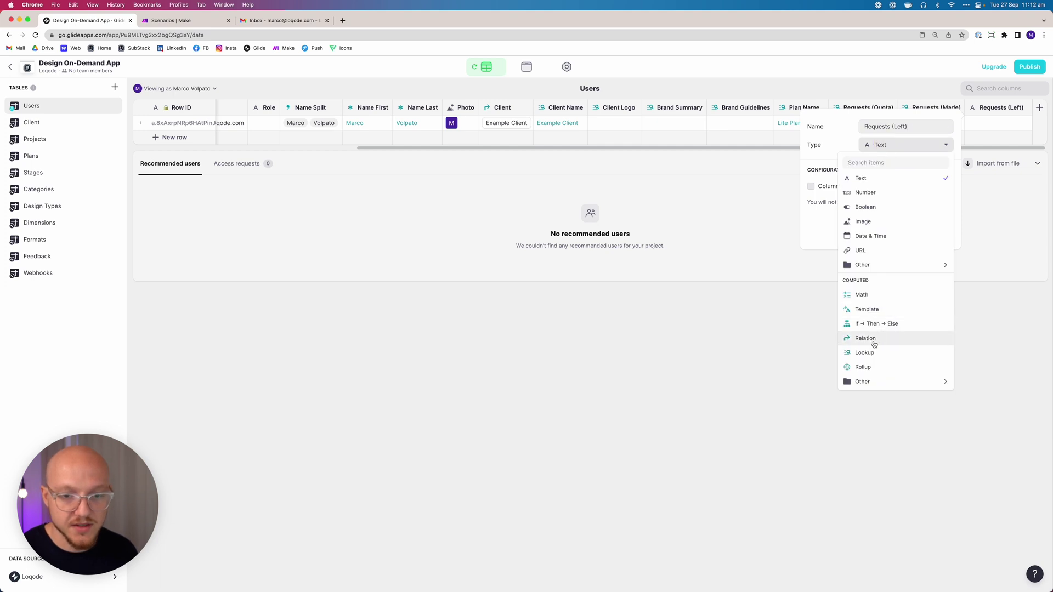
pyautogui.click(872, 353)
pyautogui.click(853, 199)
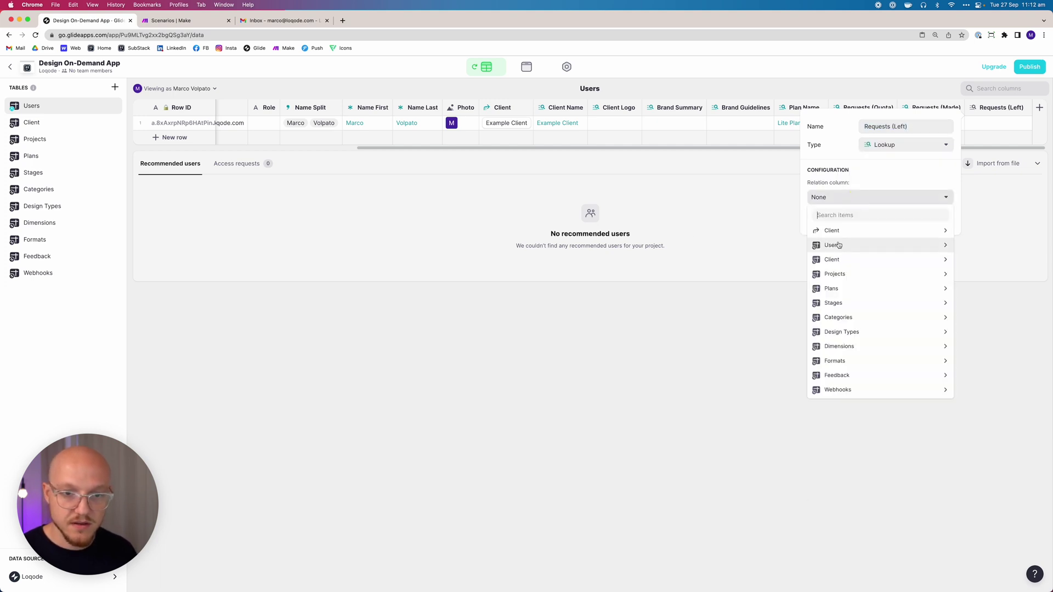
pyautogui.moveTo(833, 231)
pyautogui.click(763, 445)
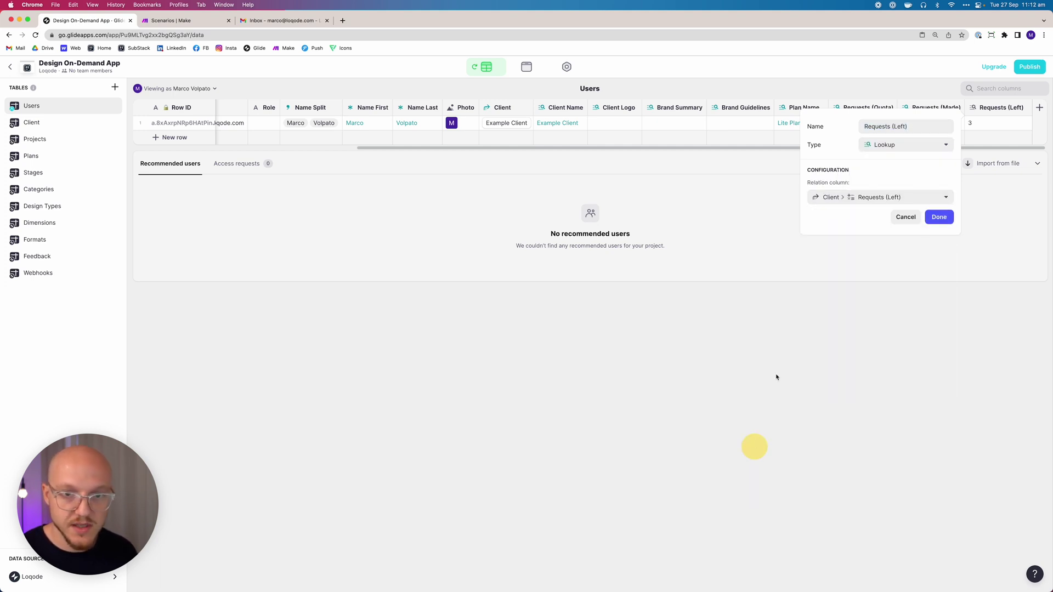
pyautogui.click(937, 217)
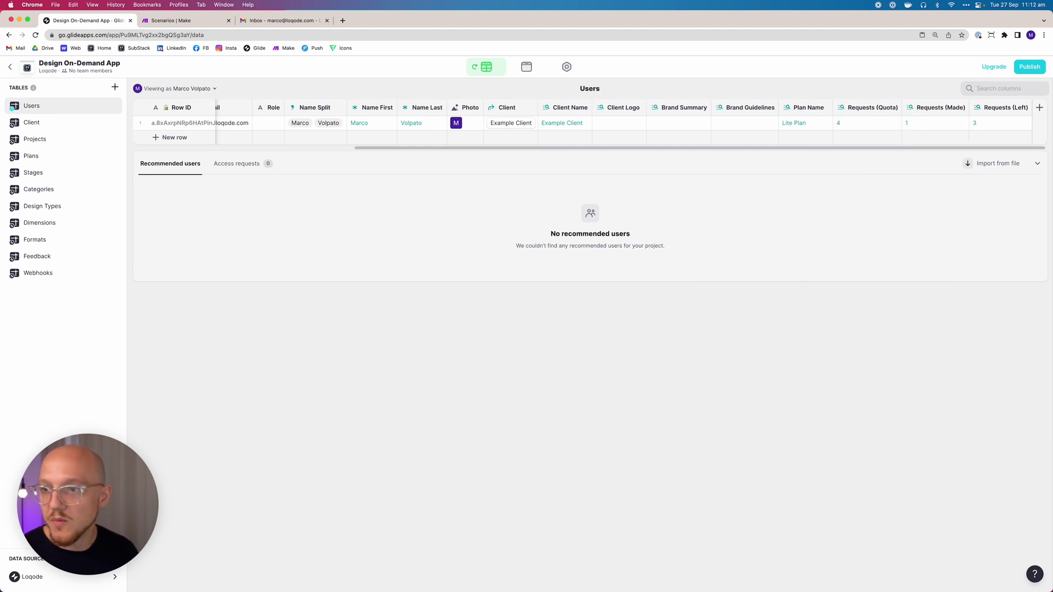
# Add a 'Current Month' Lookup column through Client, showing September 2022.
pyautogui.click(1038, 108)
pyautogui.click(912, 144)
pyautogui.moveTo(858, 274)
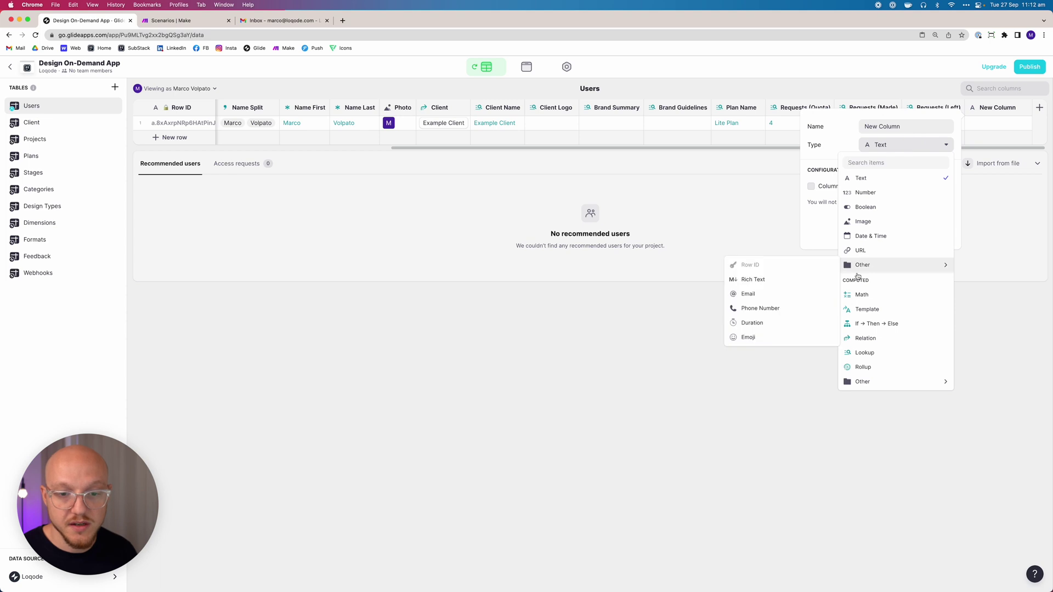
pyautogui.click(865, 352)
pyautogui.write('Cur')
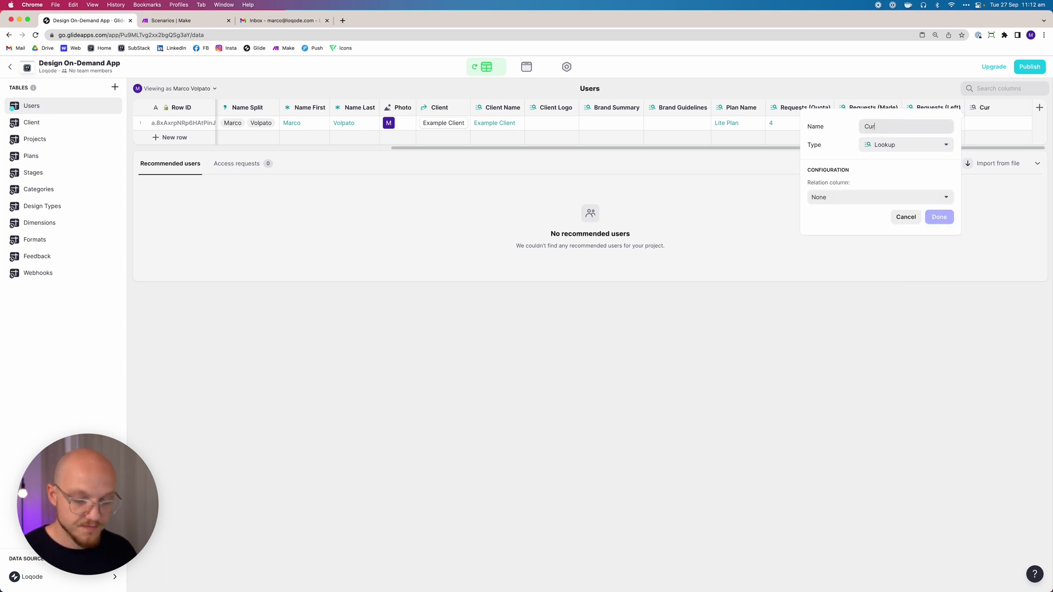
pyautogui.write('ee')
pyautogui.press('BackSpace')
pyautogui.press('BackSpace')
pyautogui.write('rent Month')
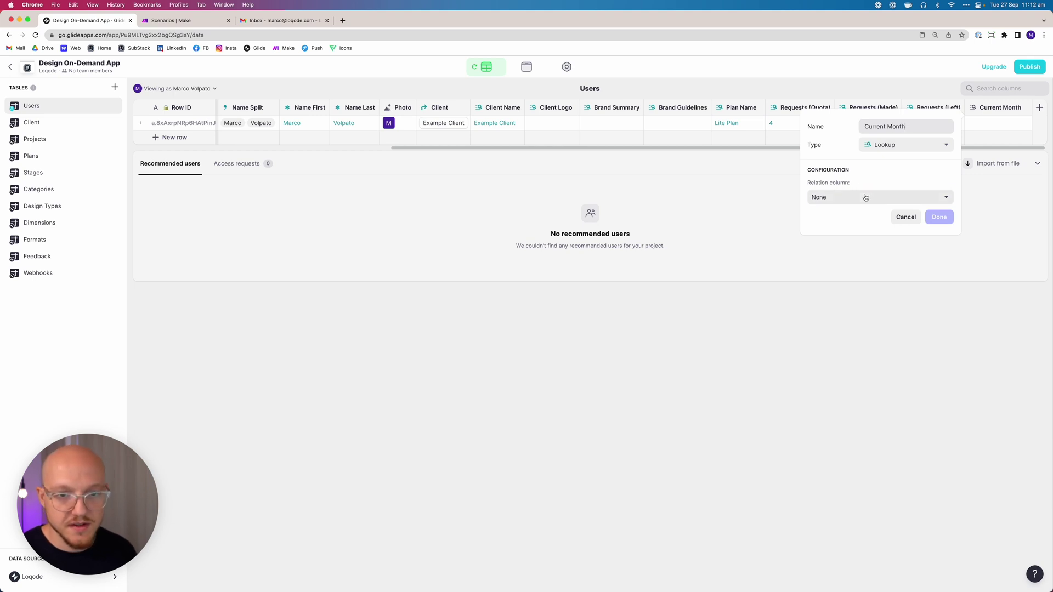
pyautogui.click(865, 197)
pyautogui.moveTo(845, 229)
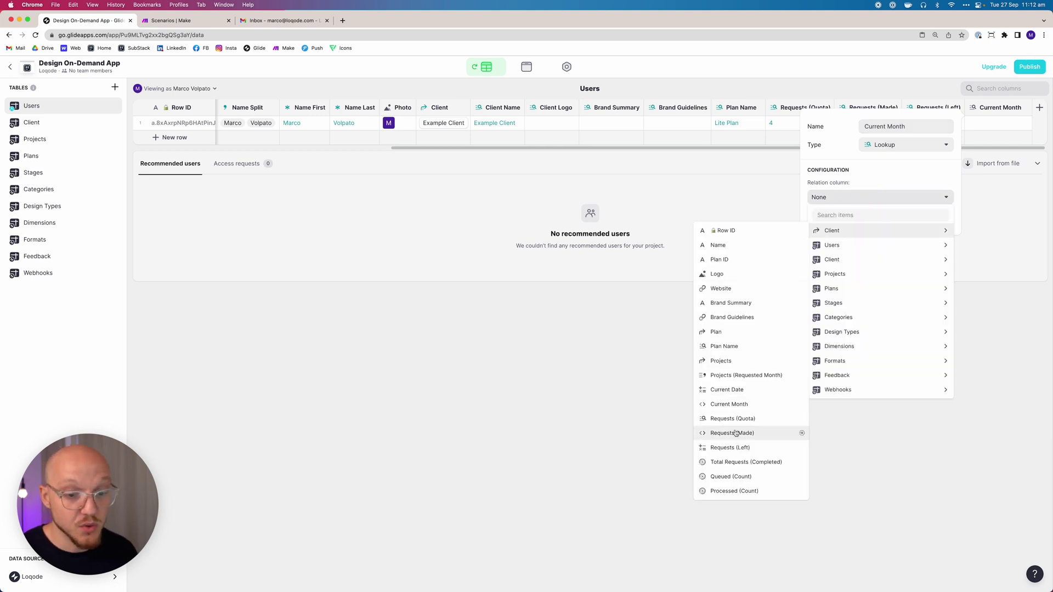
pyautogui.click(730, 404)
pyautogui.click(935, 216)
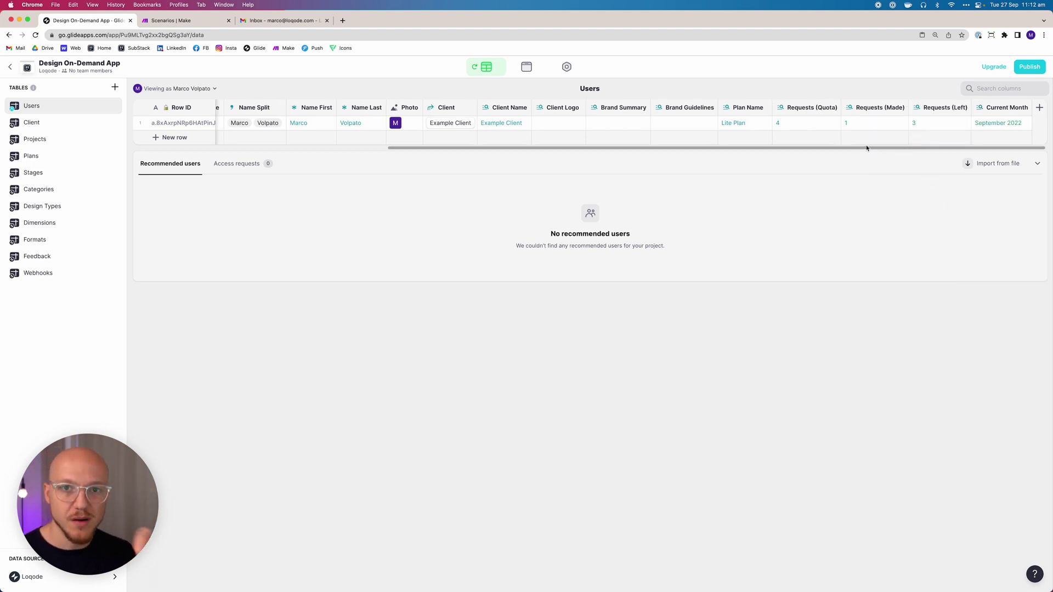
pyautogui.click(895, 147)
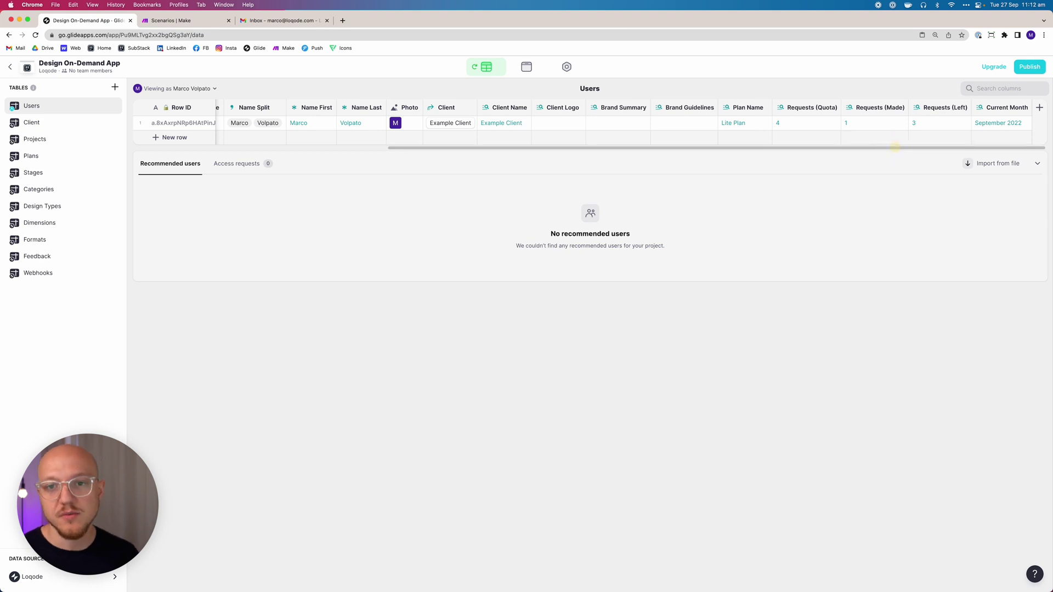
# Create a 'Monthly Quota' Template column from the pasted text, replacing MONTH with Current Month.
pyautogui.click(1040, 107)
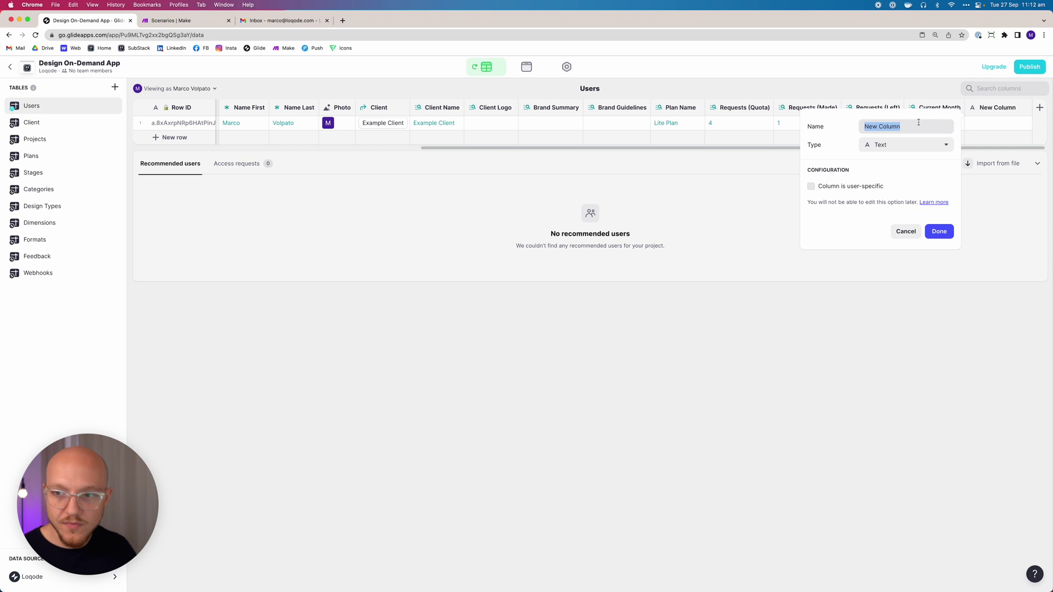
pyautogui.write('Mont')
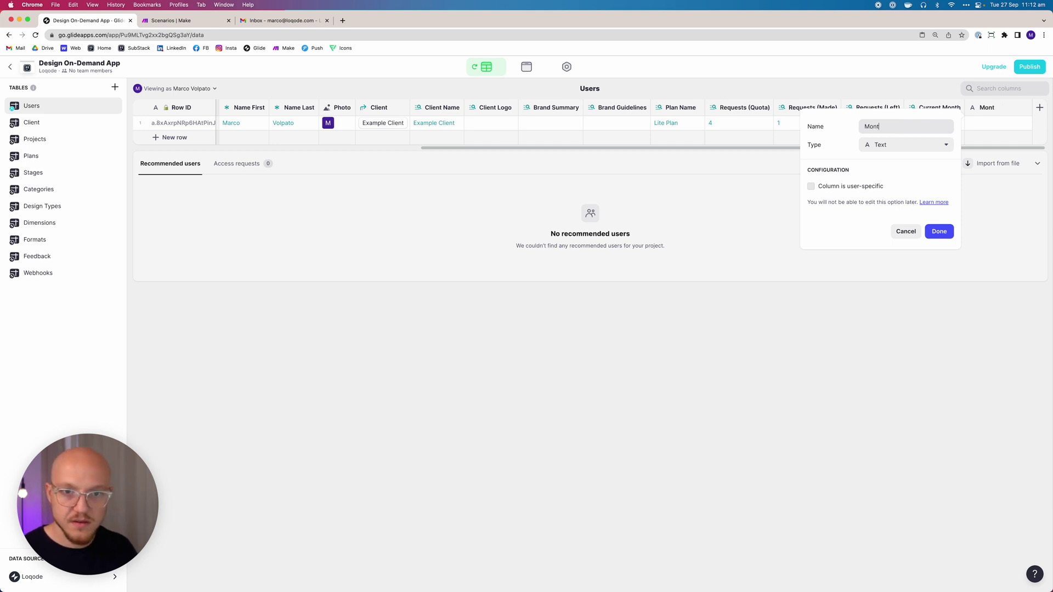
pyautogui.write('hly QWuota')
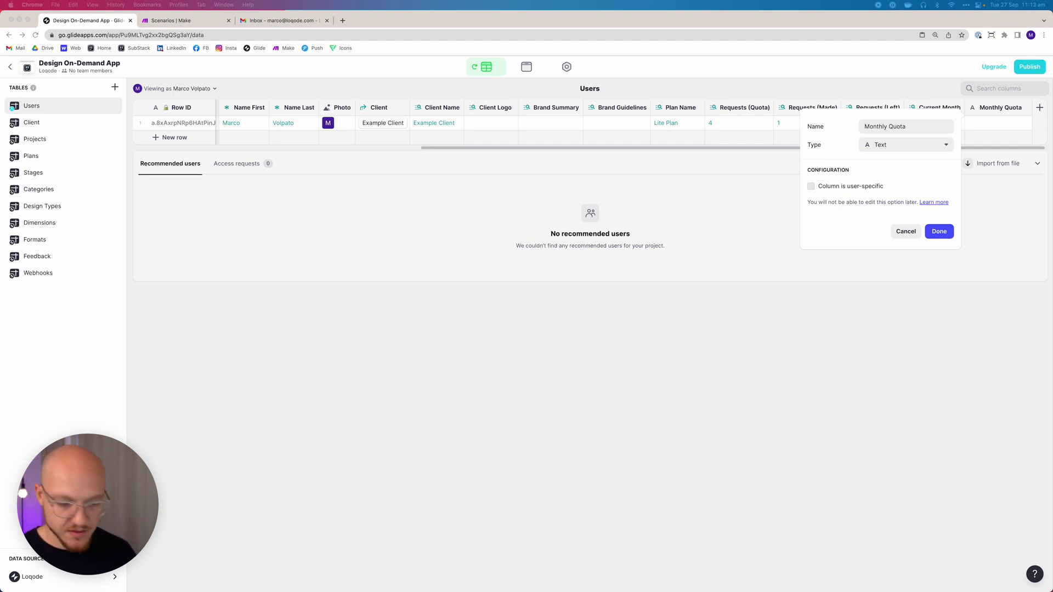
pyautogui.click(906, 147)
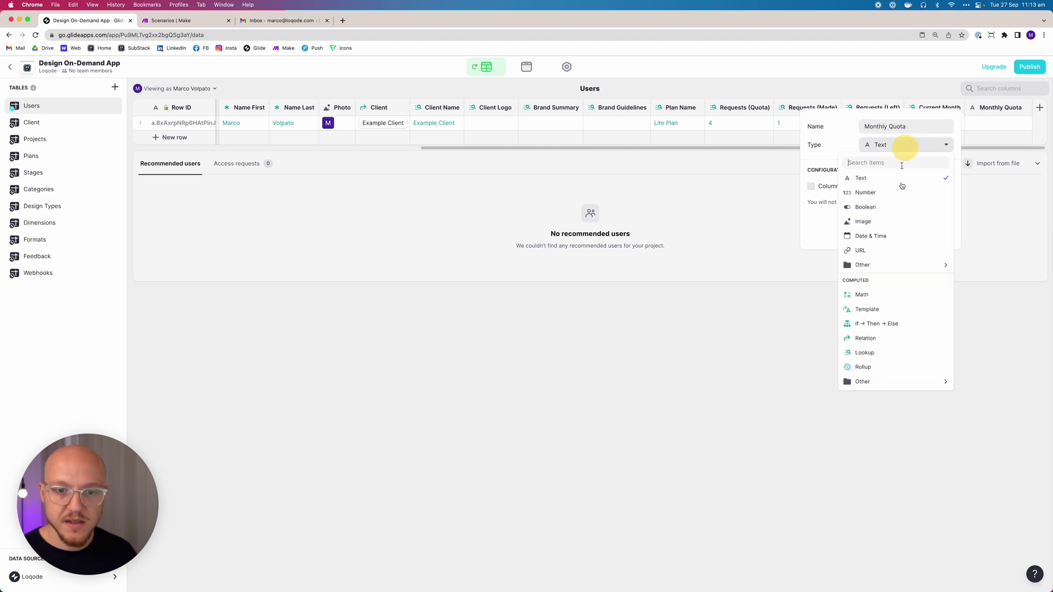
pyautogui.click(877, 308)
pyautogui.click(843, 187)
pyautogui.write('MONTH (Quota)')
pyautogui.click(841, 228)
pyautogui.write('MONTH')
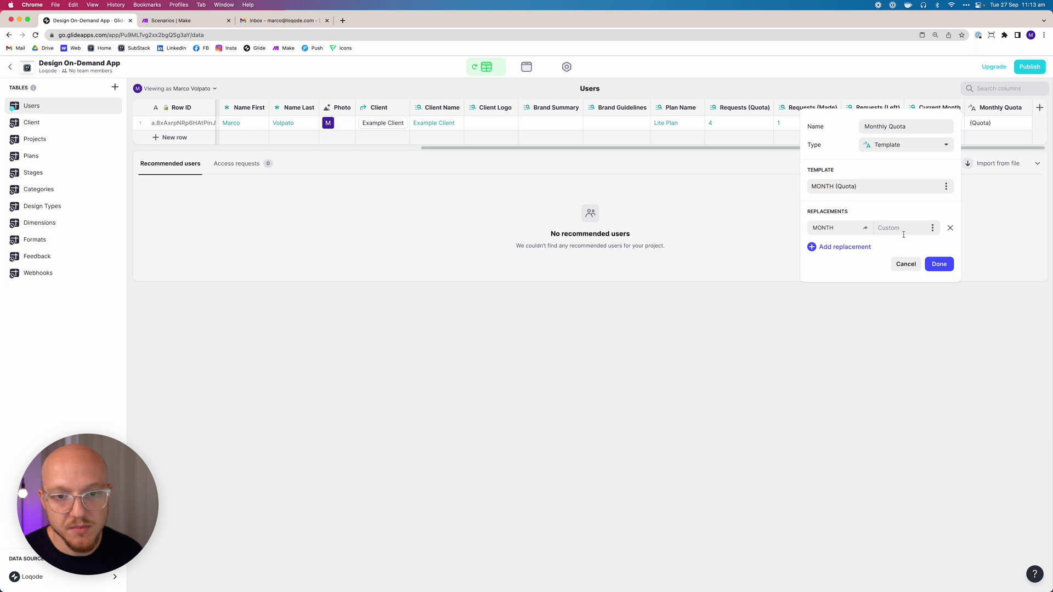
pyautogui.click(932, 228)
pyautogui.scroll(-2, 882, 439)
pyautogui.click(875, 573)
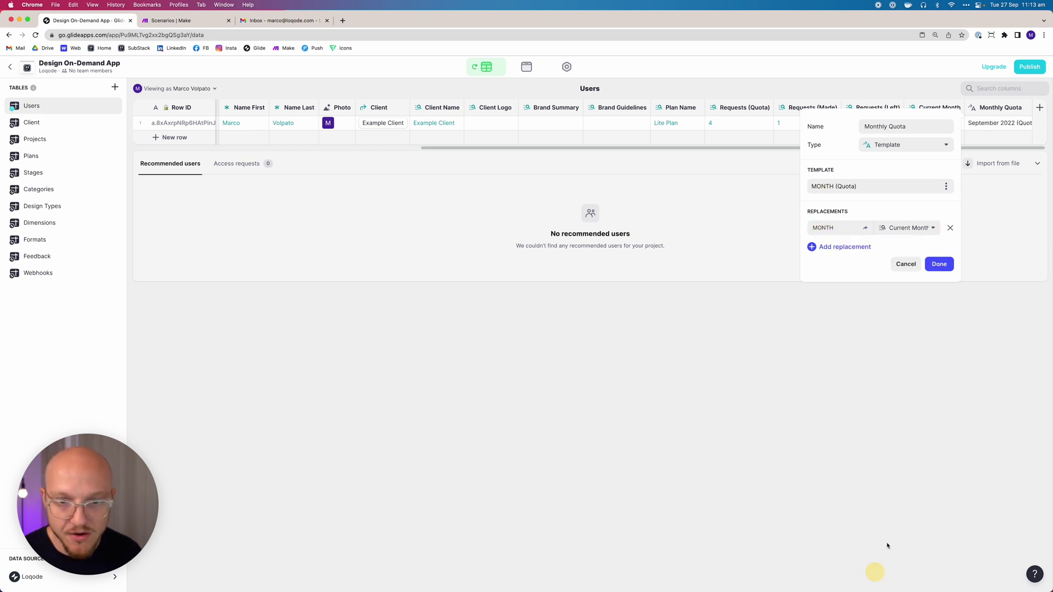
pyautogui.click(938, 264)
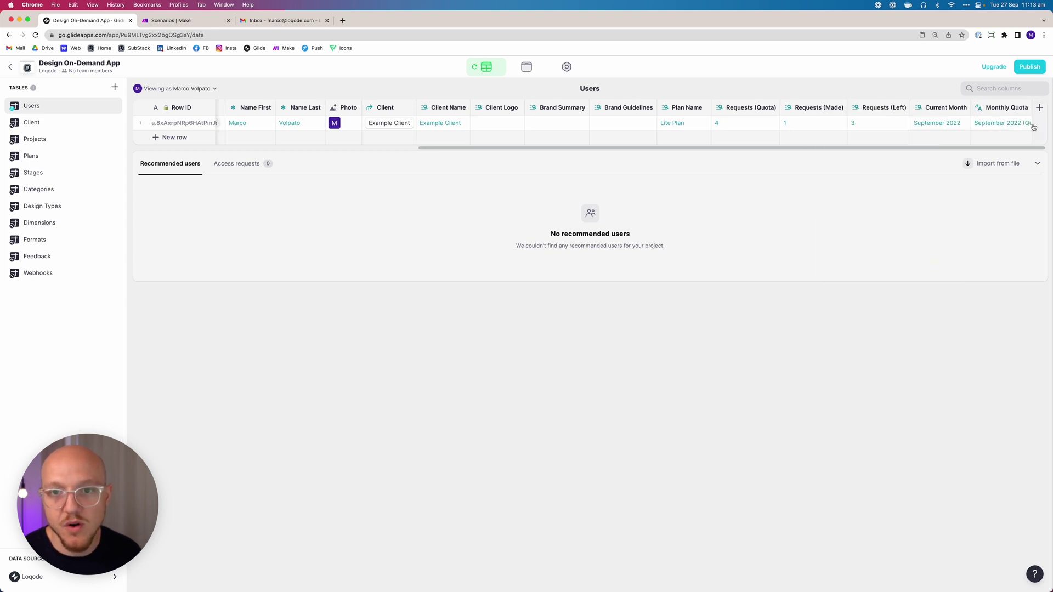
# Discard two stray new columns and select the September 2022 (Quota) value.
pyautogui.click(1039, 108)
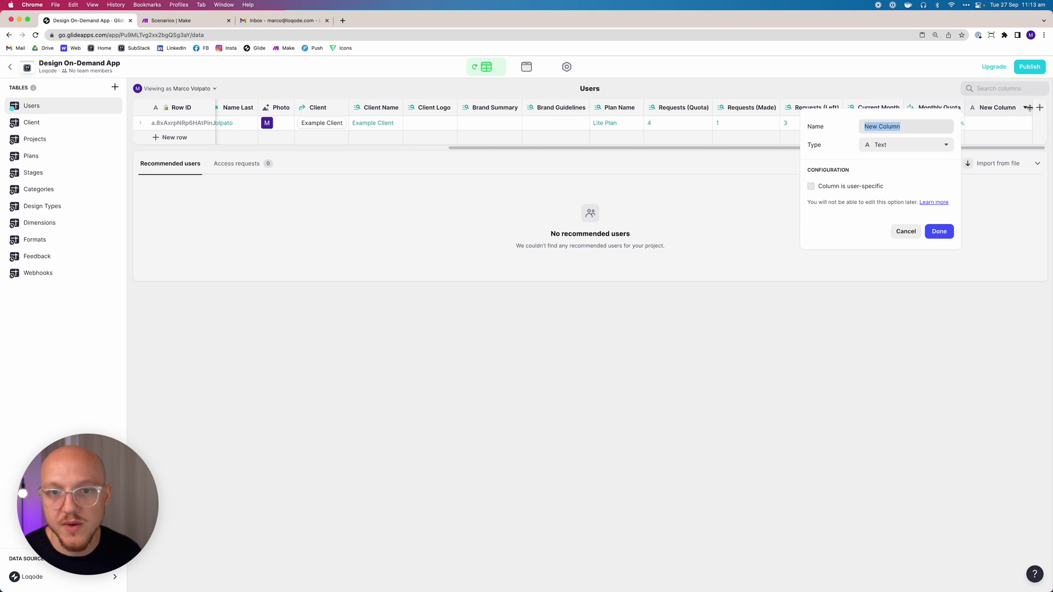
pyautogui.click(905, 231)
pyautogui.click(1038, 108)
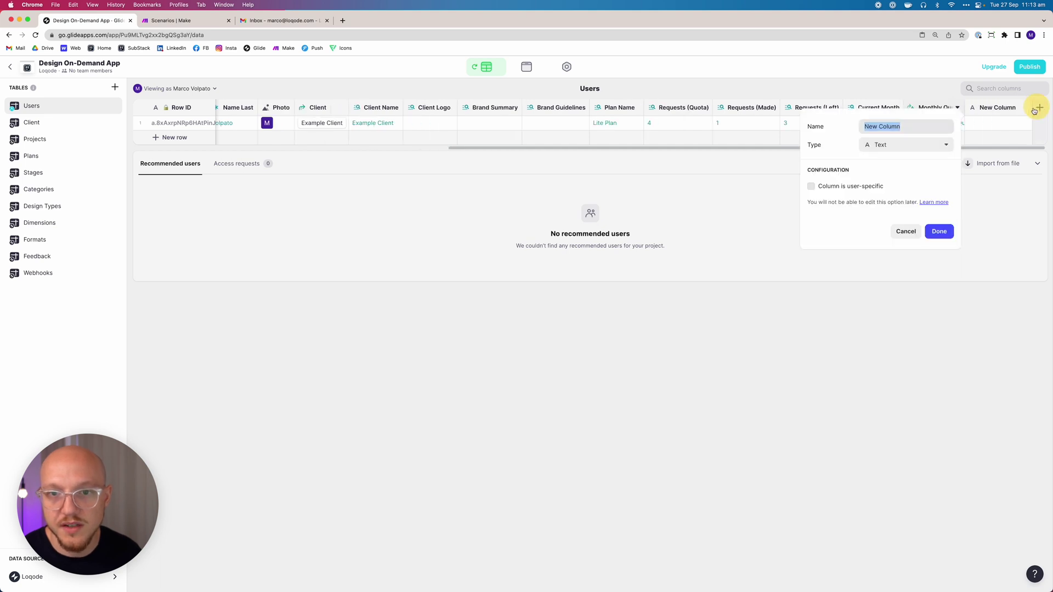
pyautogui.click(906, 231)
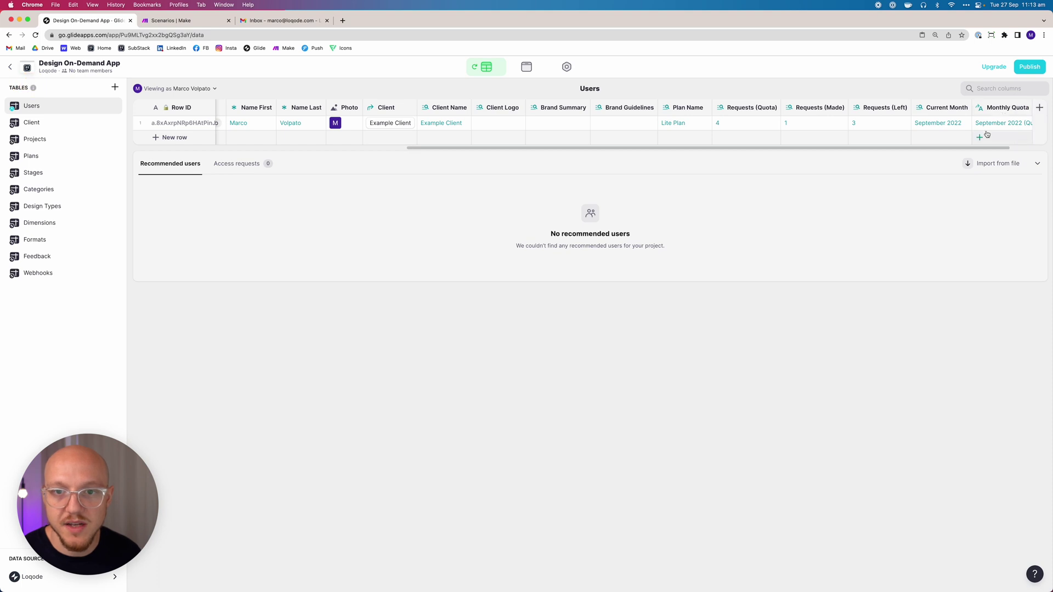
pyautogui.hscroll(2, 981, 147)
pyautogui.click(1018, 108)
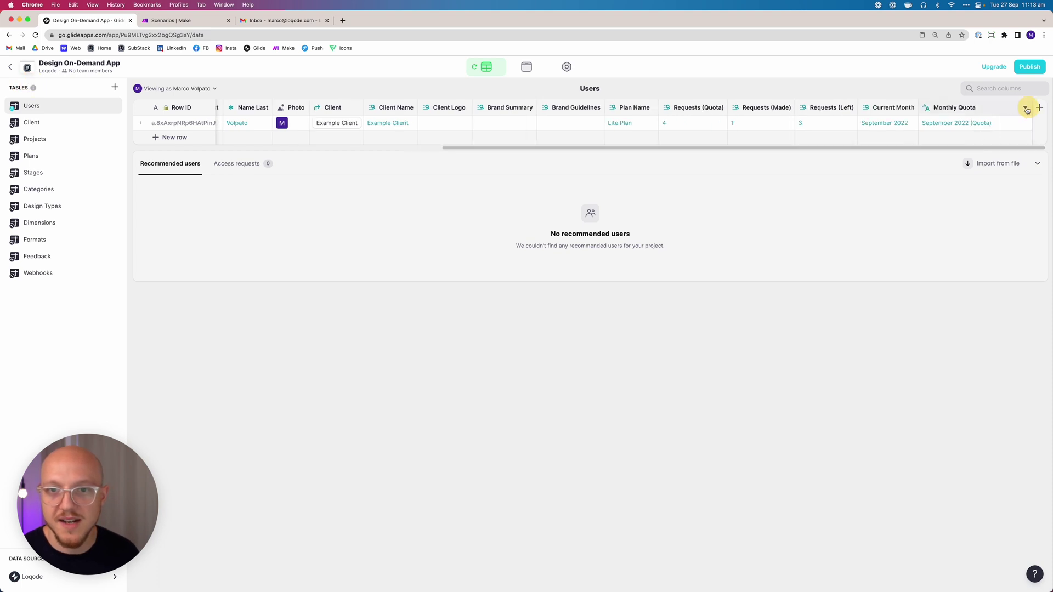
pyautogui.click(884, 347)
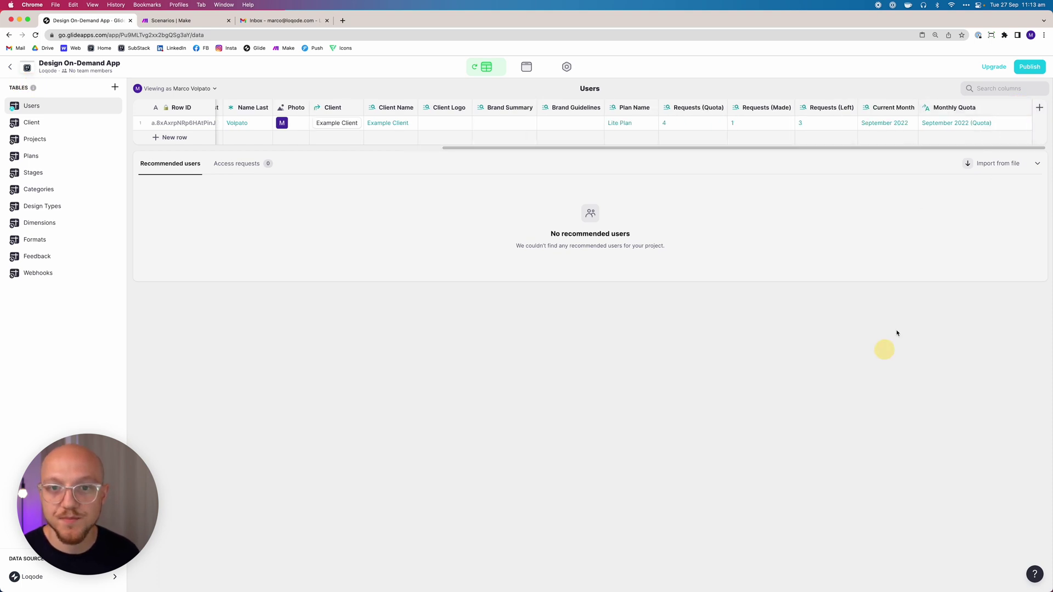
pyautogui.click(951, 123)
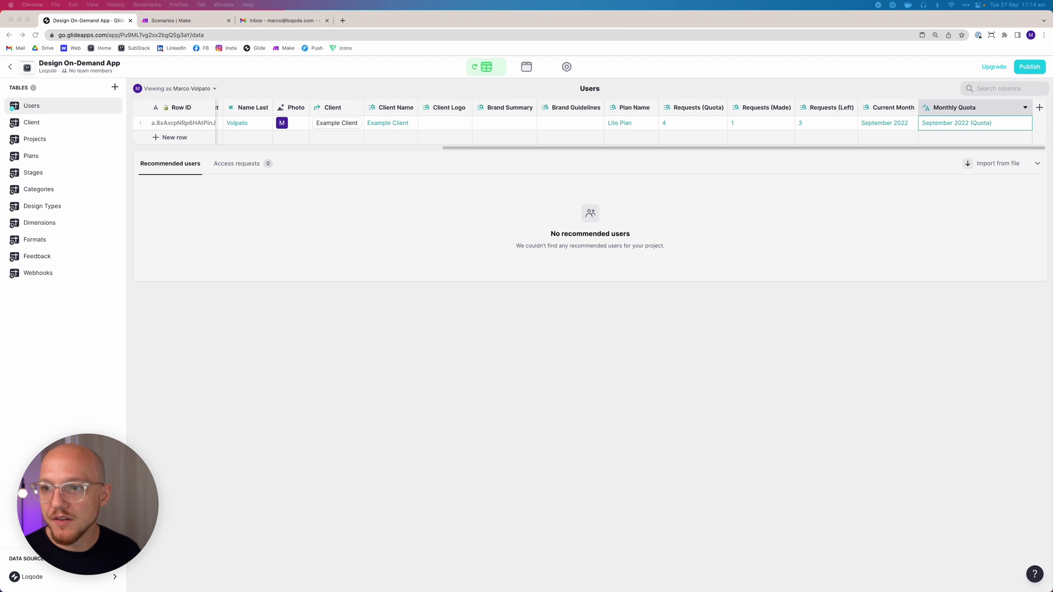
# Add a 'Total Requests (Completed)' Lookup column pulled through the Client relation.
pyautogui.click(1049, 106)
pyautogui.click(1039, 109)
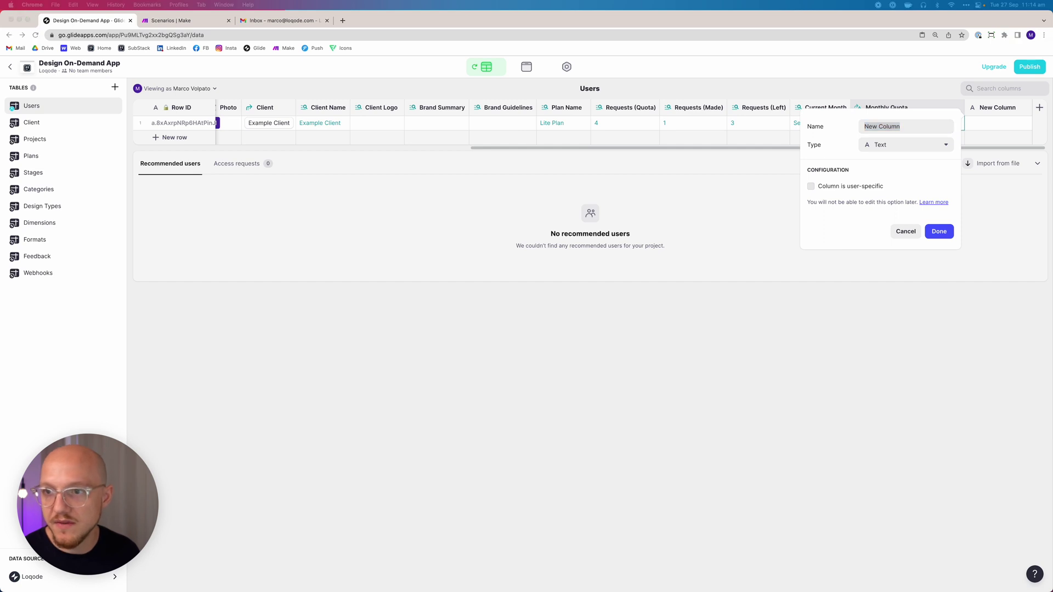
pyautogui.click(894, 129)
pyautogui.write('R')
pyautogui.press('BackSpace')
pyautogui.write('Total Requests (Compelte')
pyautogui.press('BackSpace')
pyautogui.write('lete')
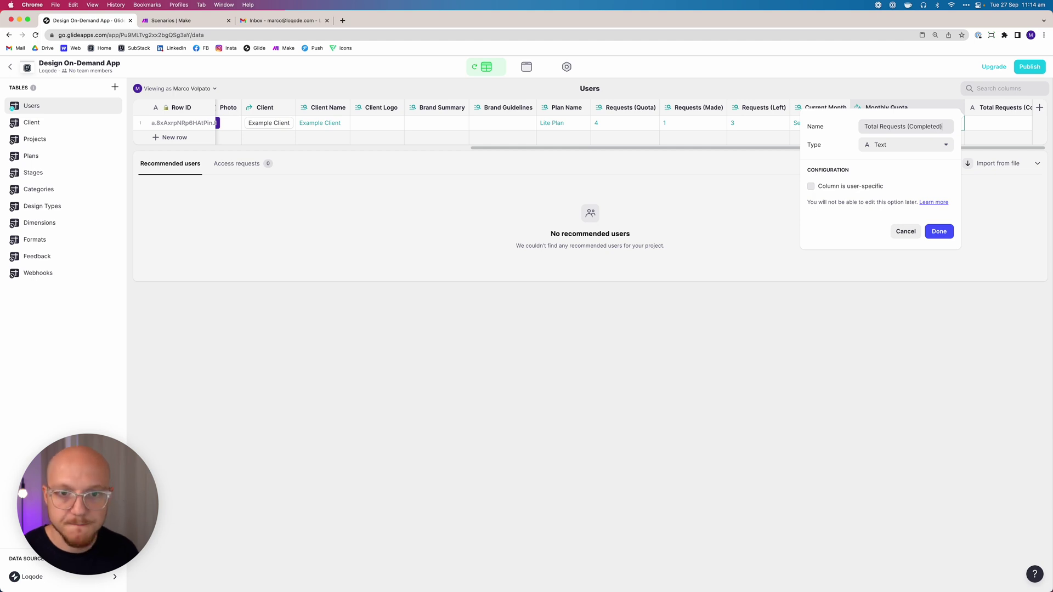
pyautogui.click(875, 145)
pyautogui.click(884, 349)
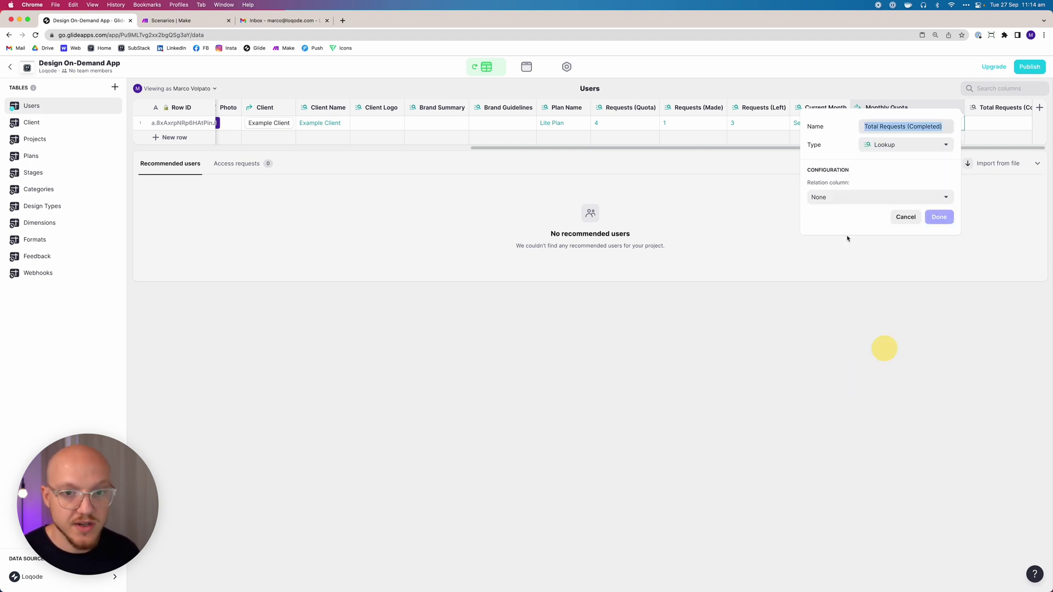
pyautogui.click(849, 198)
pyautogui.moveTo(831, 231)
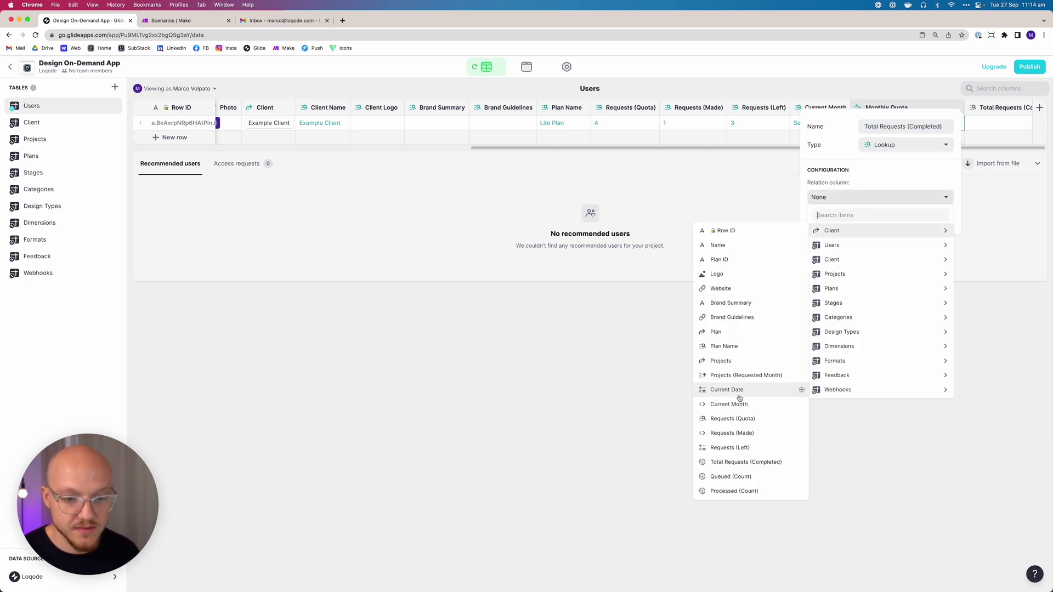
pyautogui.click(750, 464)
pyautogui.click(939, 217)
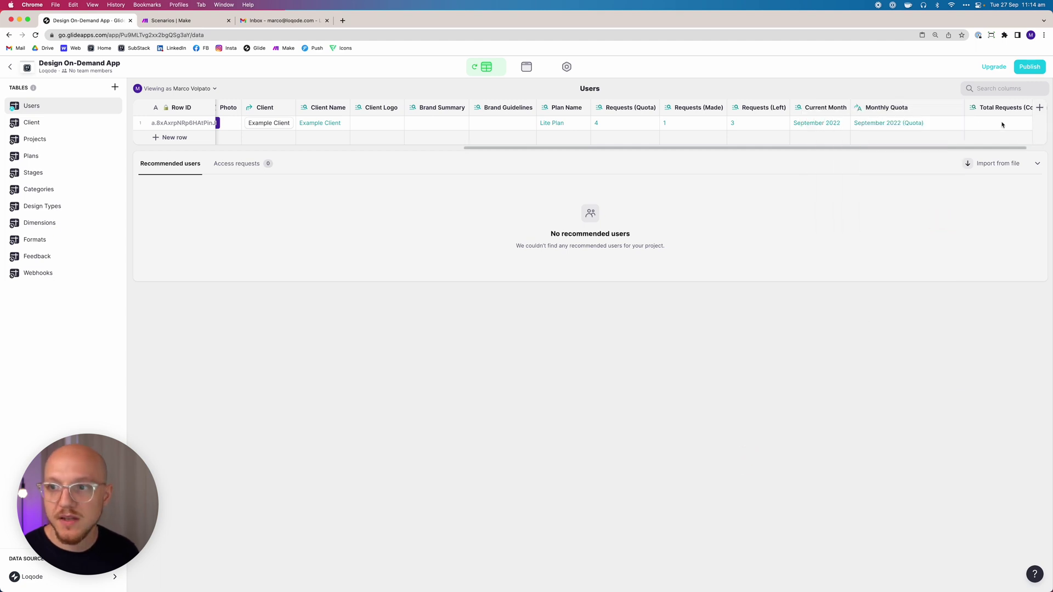
# Add a 'Queued (Count)' Lookup column pulling Queued (Count) through Client.
pyautogui.click(1039, 107)
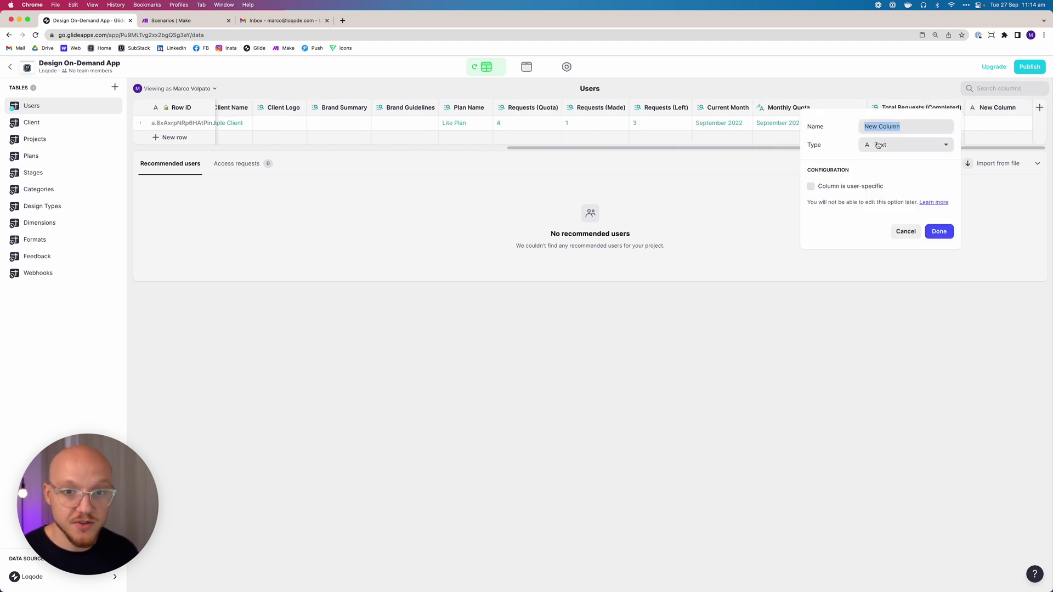
pyautogui.click(878, 145)
pyautogui.click(880, 350)
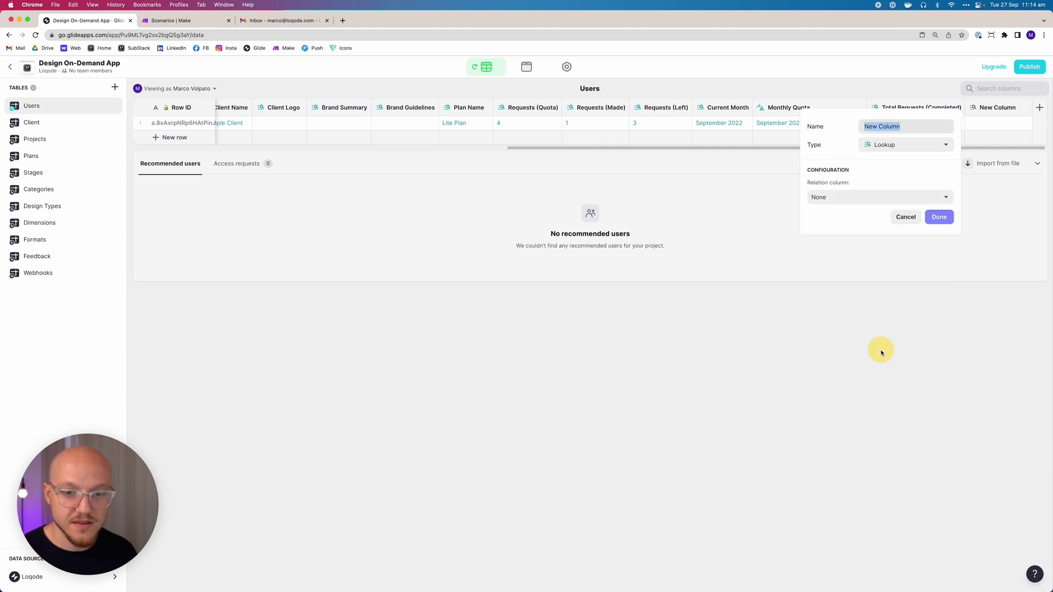
pyautogui.click(840, 198)
pyautogui.moveTo(826, 230)
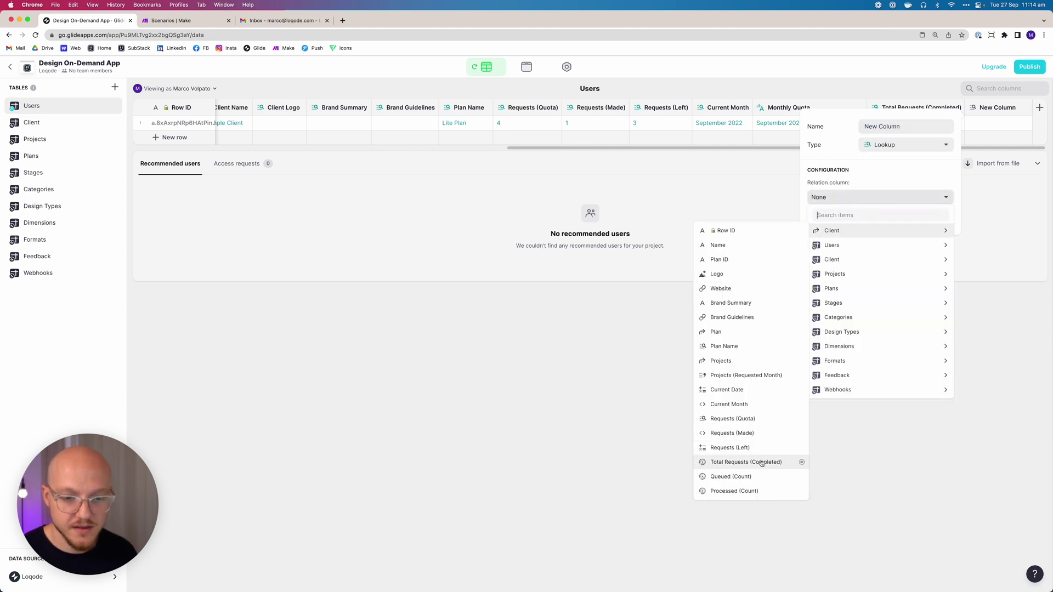
pyautogui.click(758, 477)
pyautogui.tripleClick(883, 126)
pyautogui.write('Queued (C')
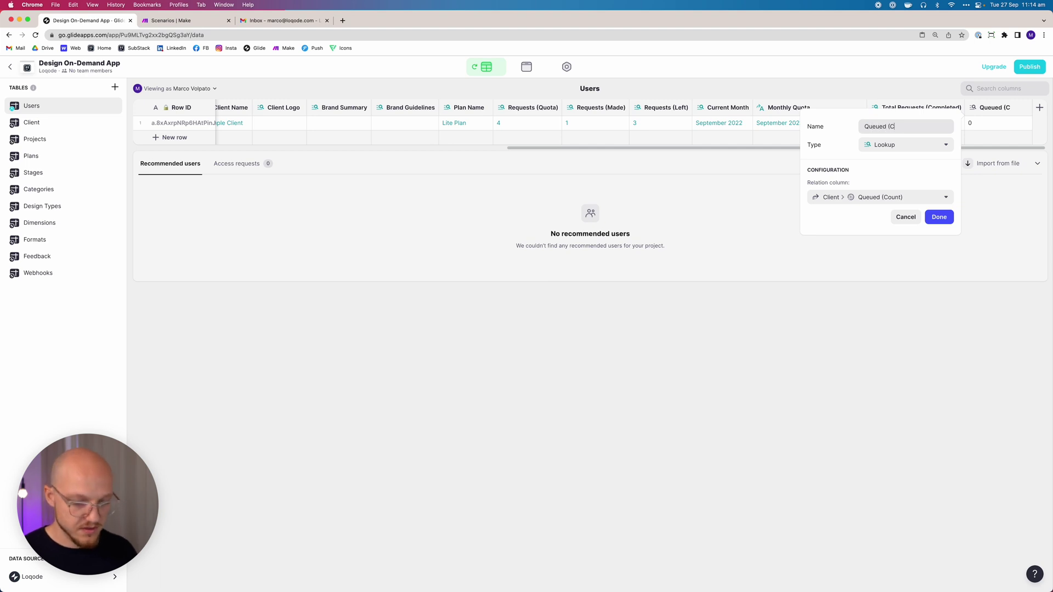
pyautogui.write('ount')
pyautogui.click(938, 217)
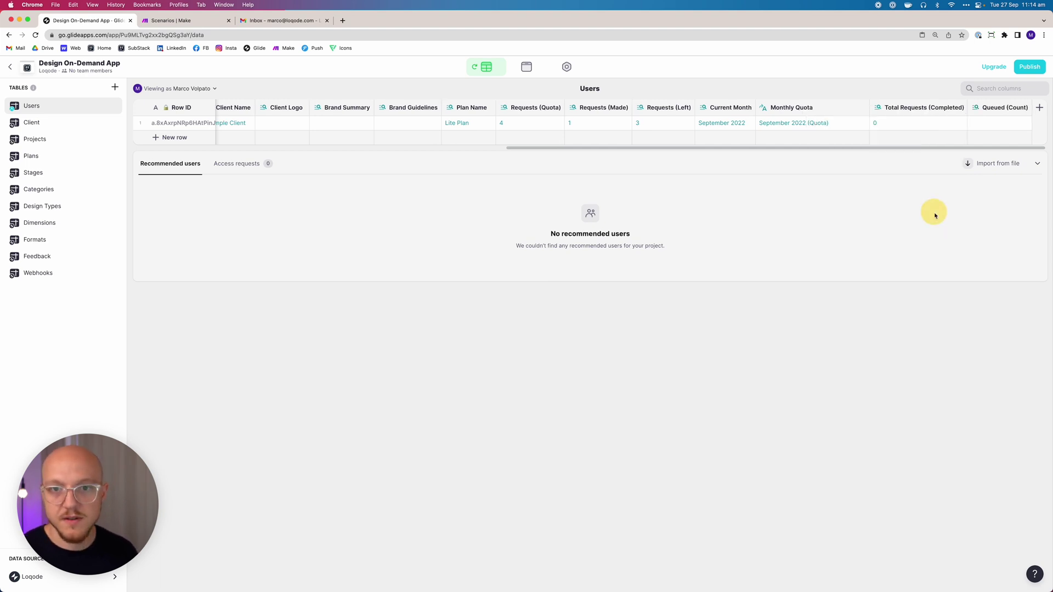
# Add a 'Processed (Count)' Lookup column pulling Processed (Count) through Client.
pyautogui.click(1039, 107)
pyautogui.write('Processed )Count)')
pyautogui.click(897, 126)
pyautogui.write(')')
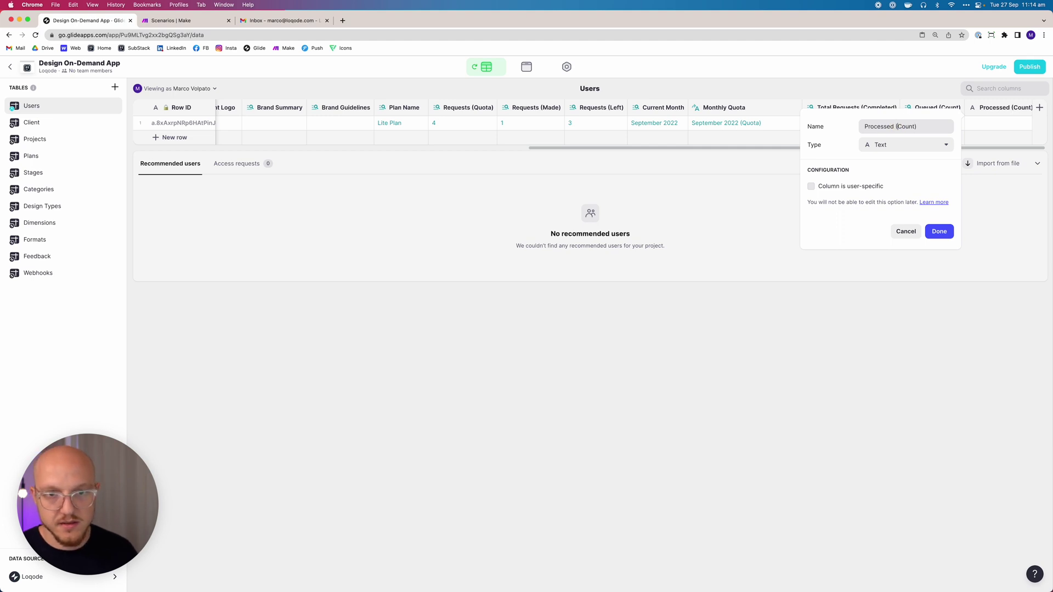
pyautogui.click(887, 141)
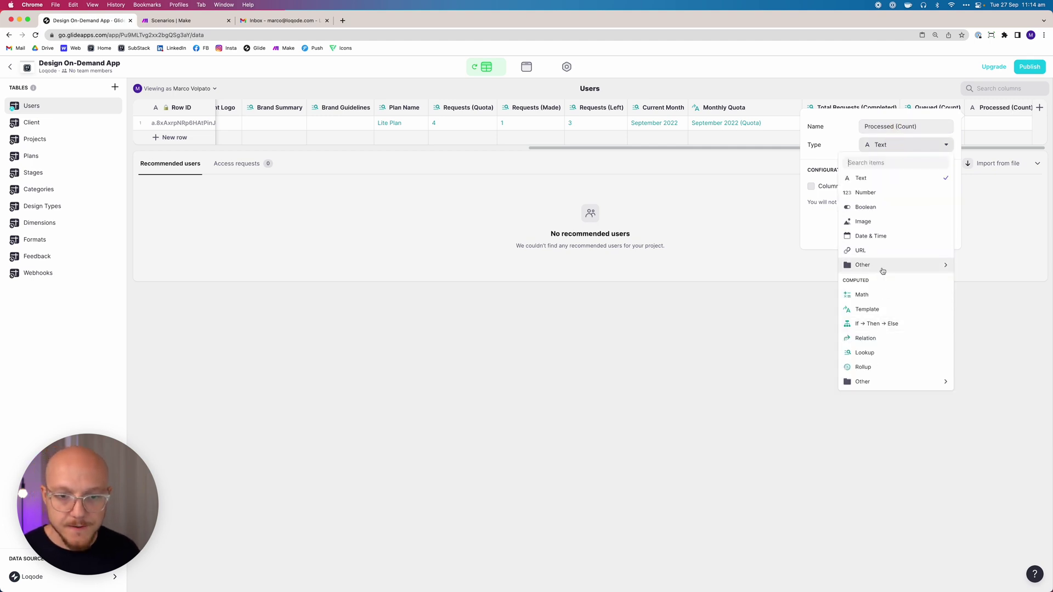
pyautogui.click(886, 356)
pyautogui.click(877, 198)
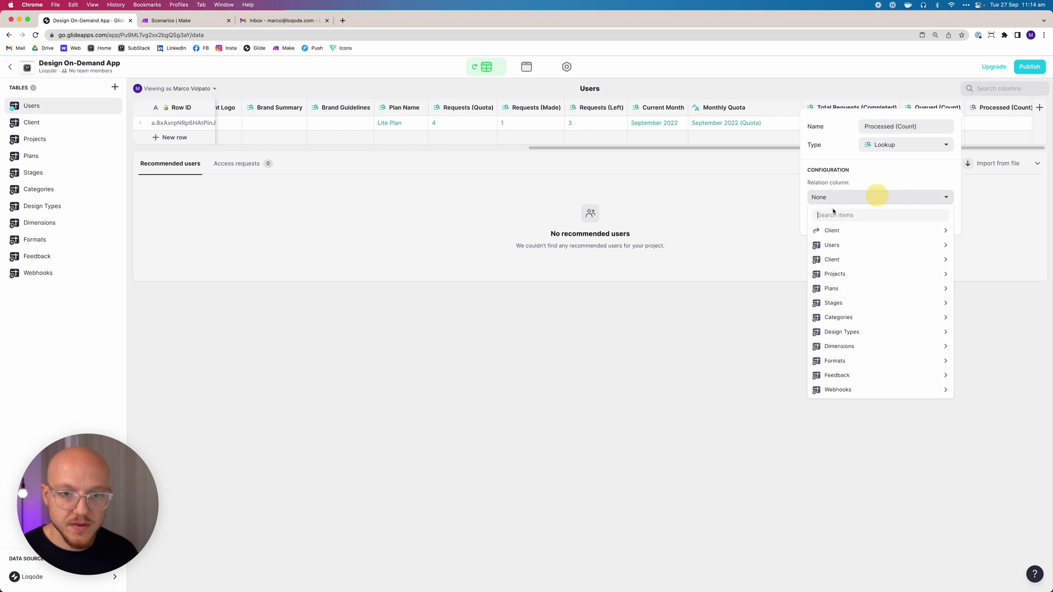
pyautogui.moveTo(833, 233)
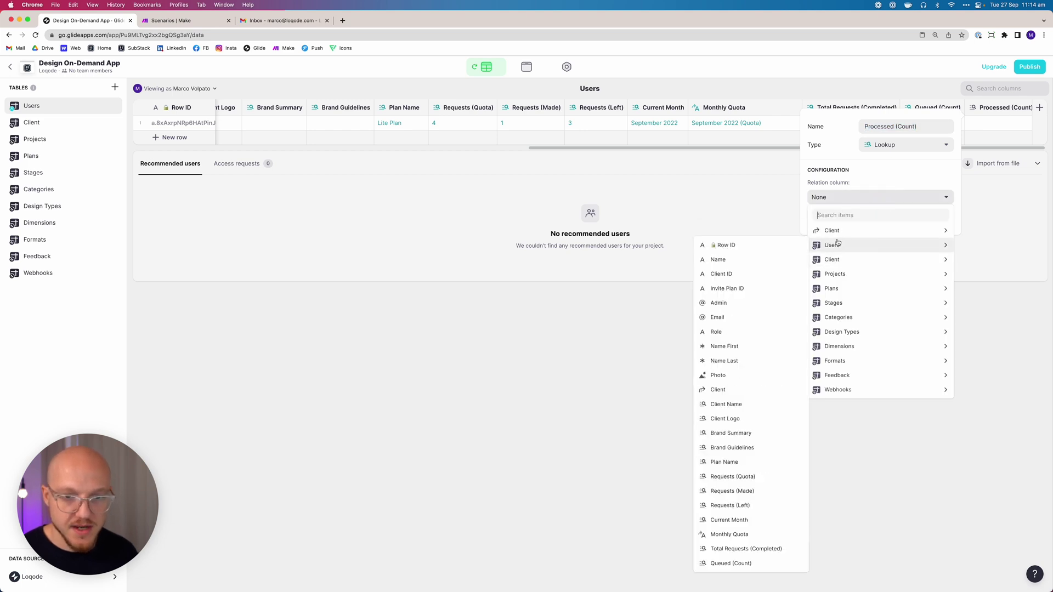
pyautogui.click(743, 491)
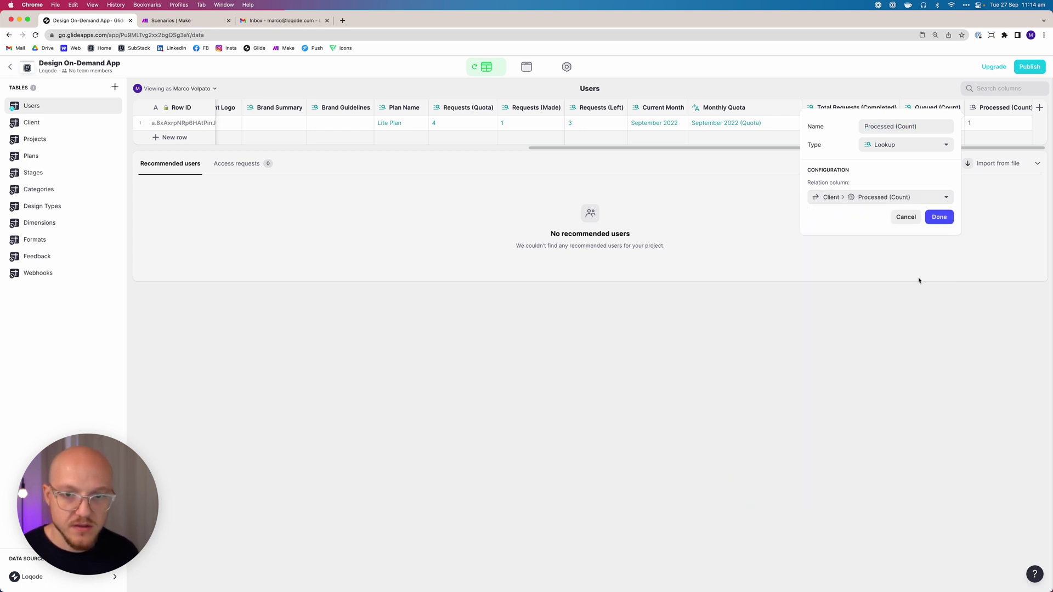
pyautogui.click(939, 218)
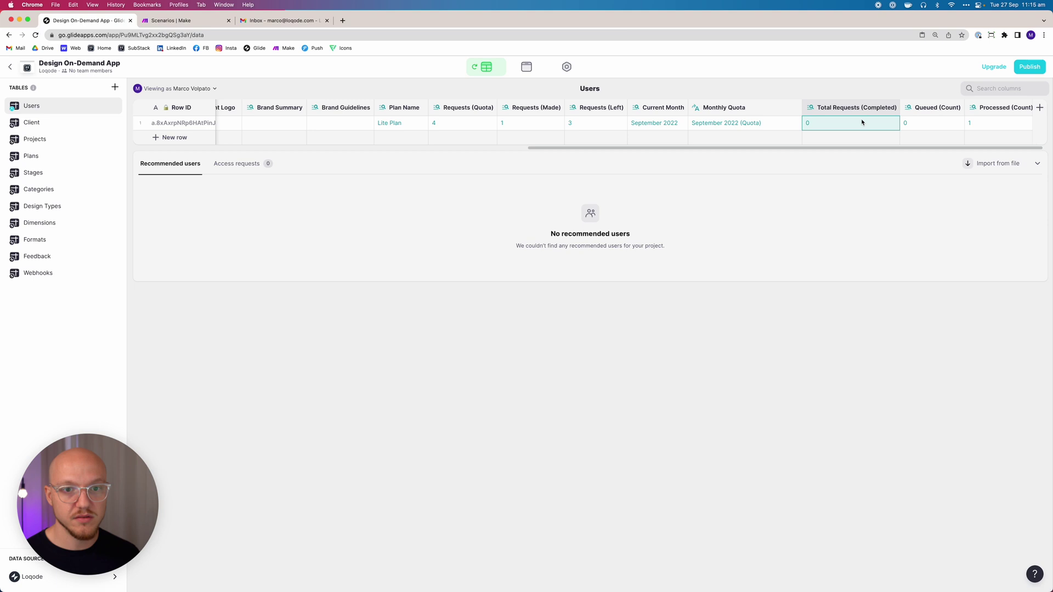
# Add a Boolean column named 'Onboarding Step 1' to the Users table.
pyautogui.hscroll(1, 987, 125)
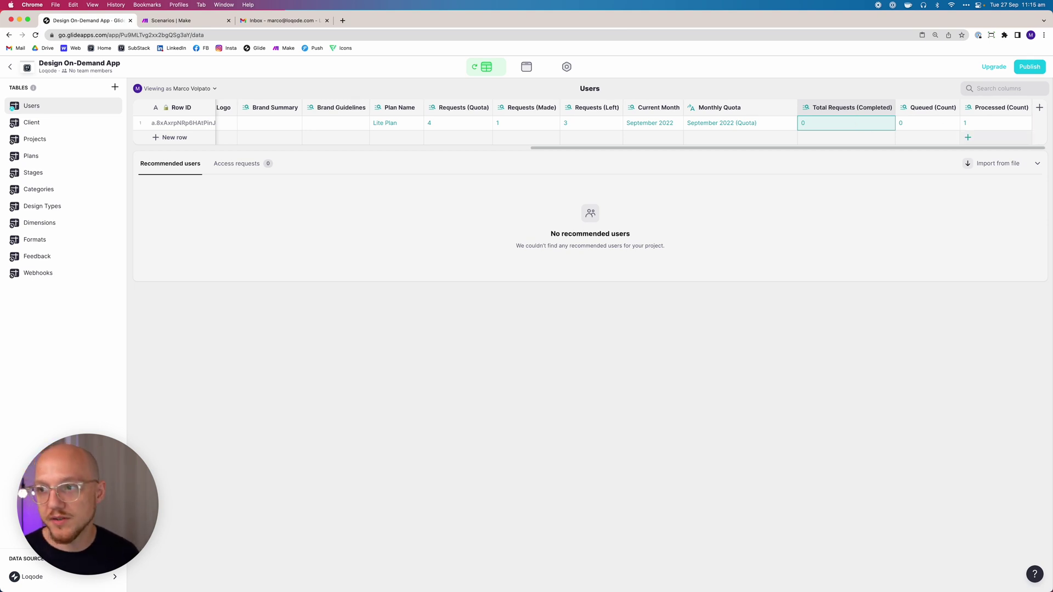
pyautogui.click(1039, 107)
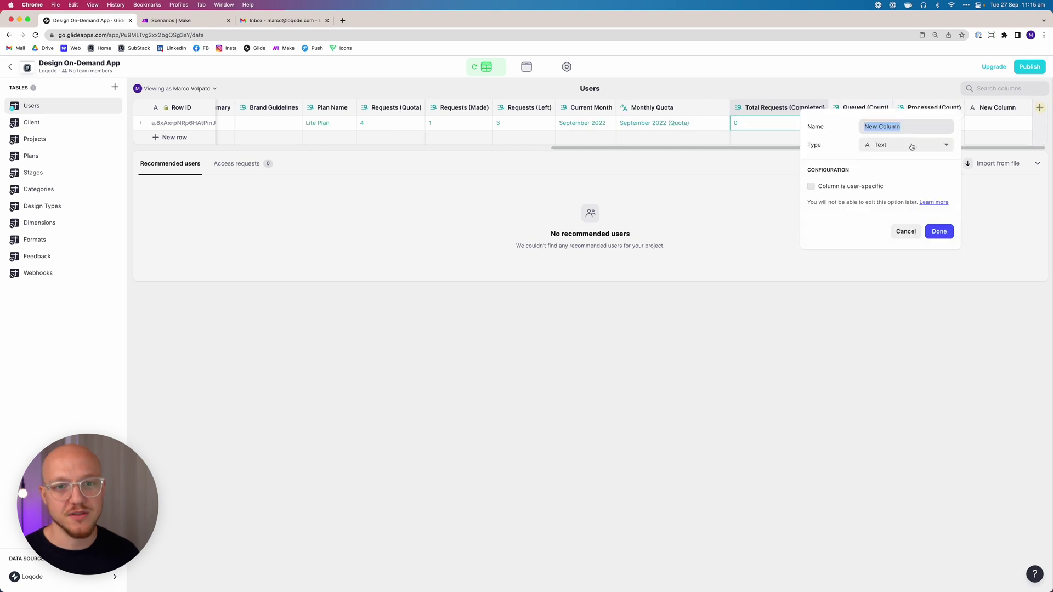
pyautogui.write('Onboard')
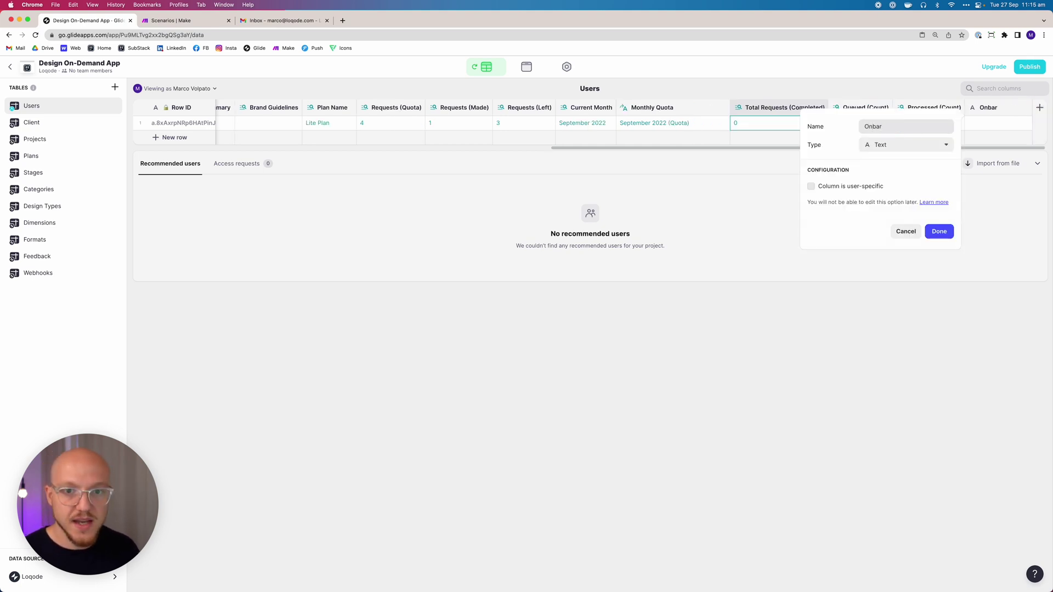
pyautogui.write('ing')
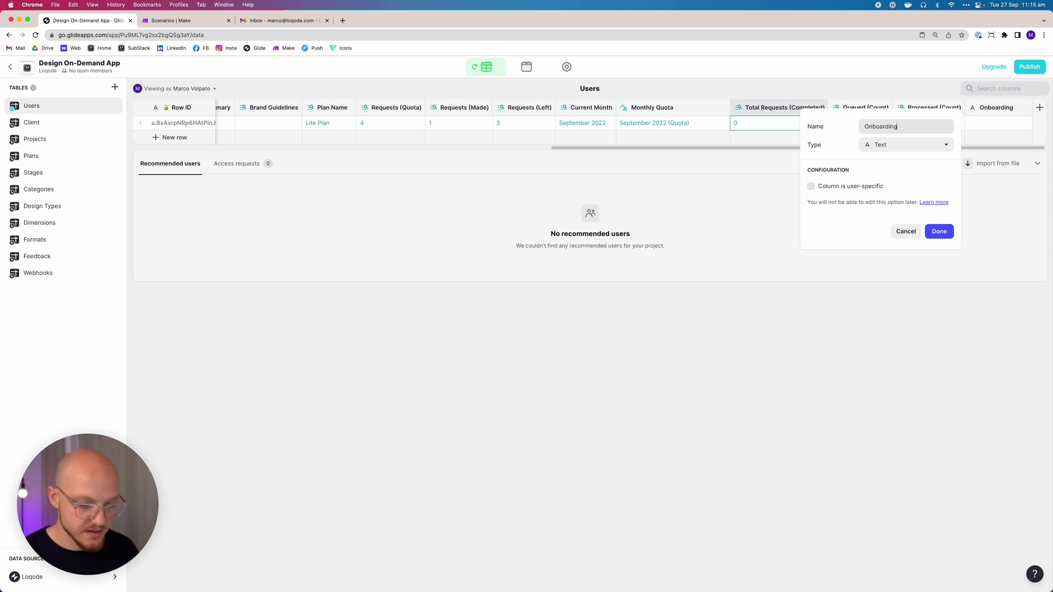
pyautogui.write(' Step 1')
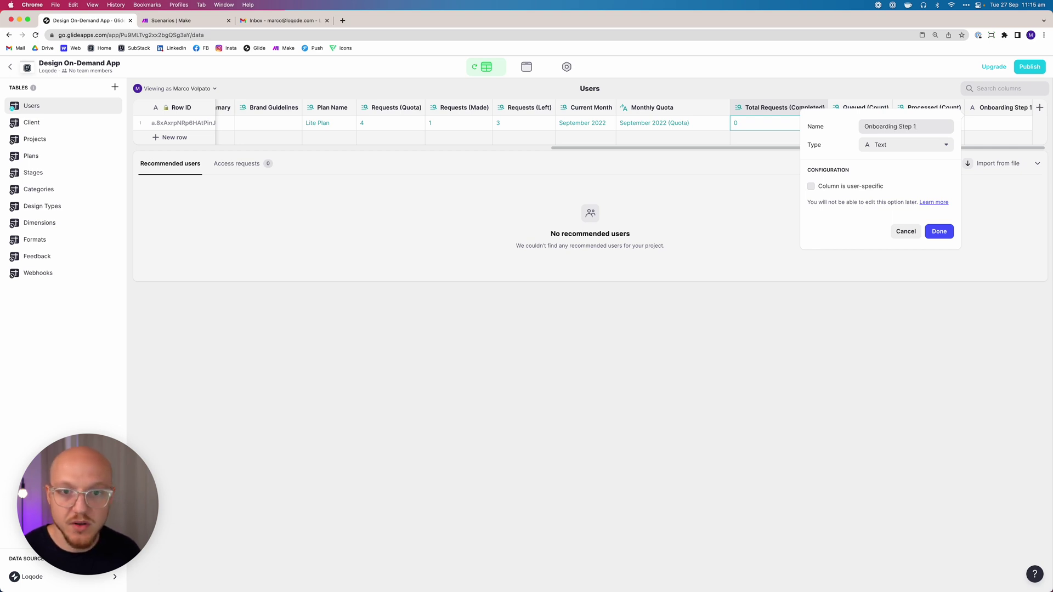
pyautogui.click(874, 148)
pyautogui.click(869, 206)
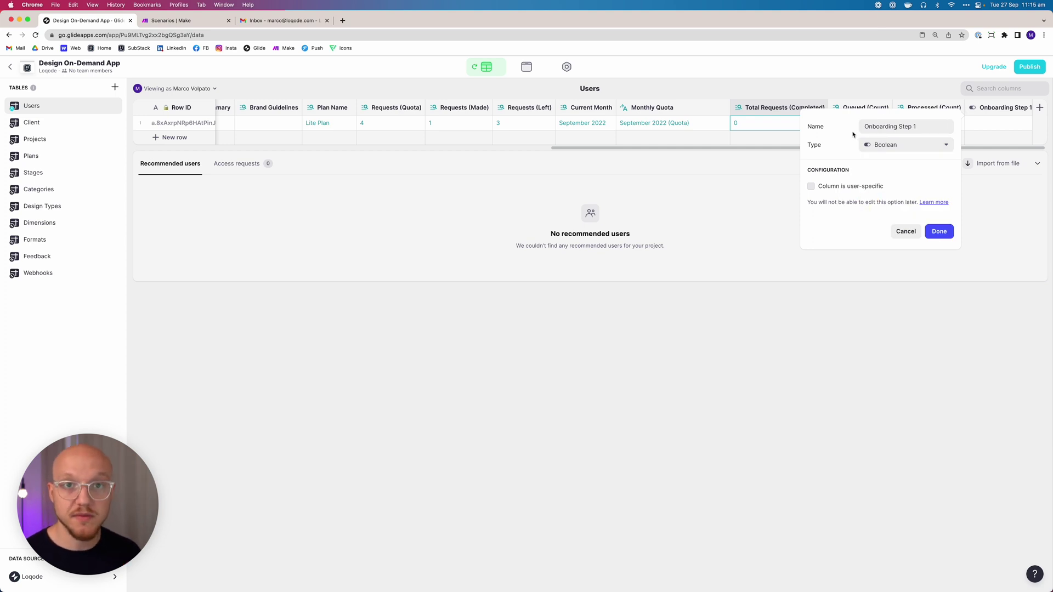
pyautogui.click(939, 231)
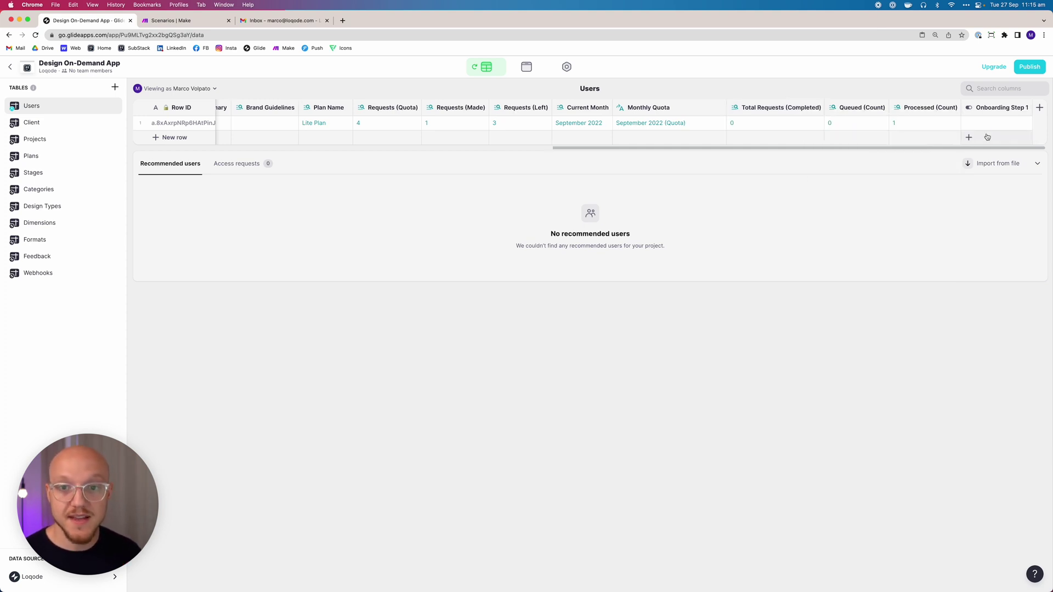
pyautogui.click(1039, 107)
# Name the new column 'Onboarding Step 2' and make it a Boolean checkbox column.
pyautogui.write('O')
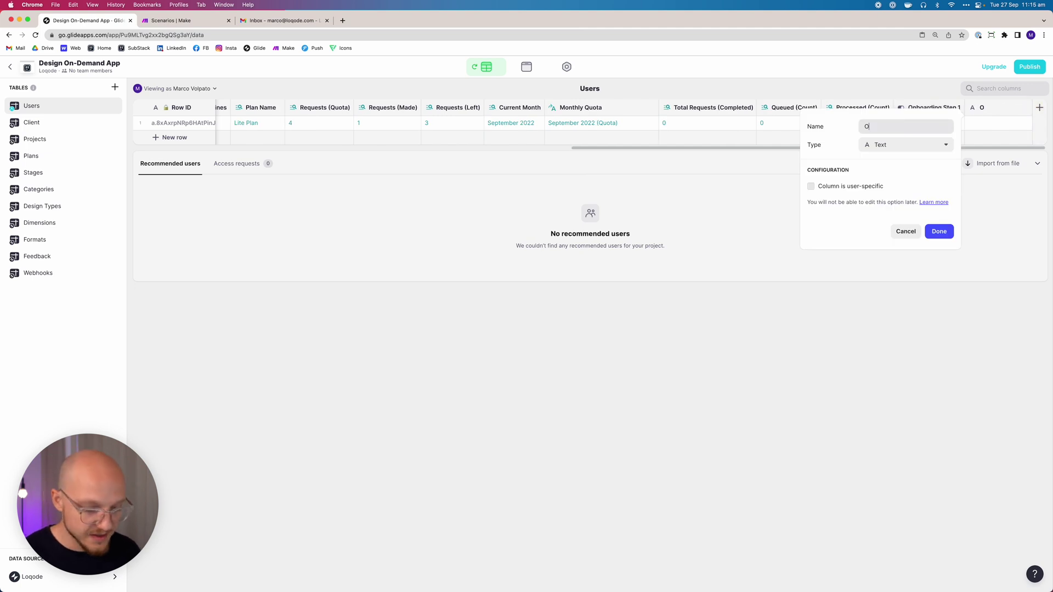
pyautogui.write('nboard')
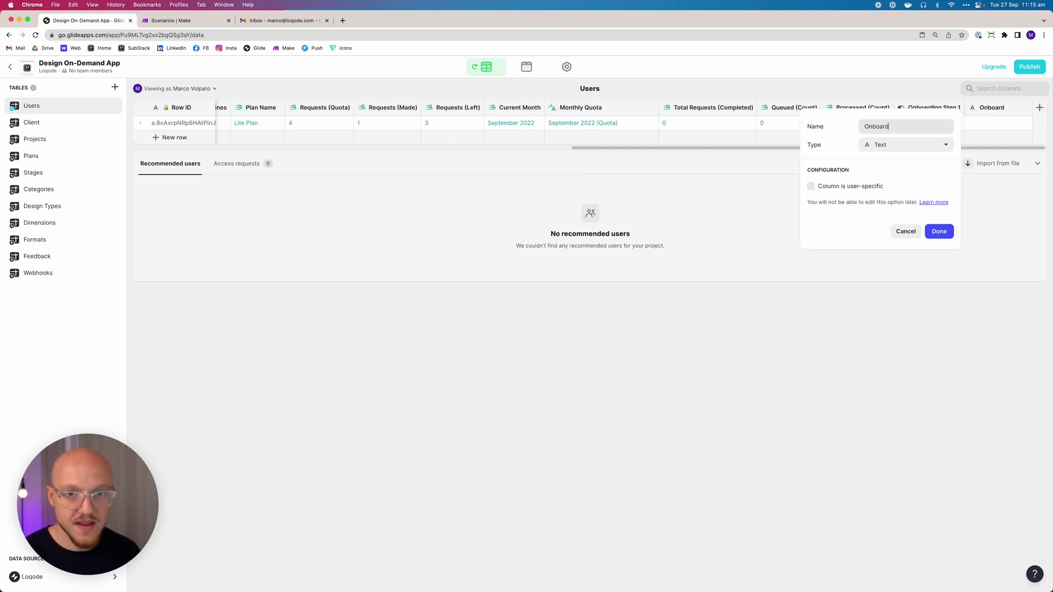
pyautogui.write('ing Step 2')
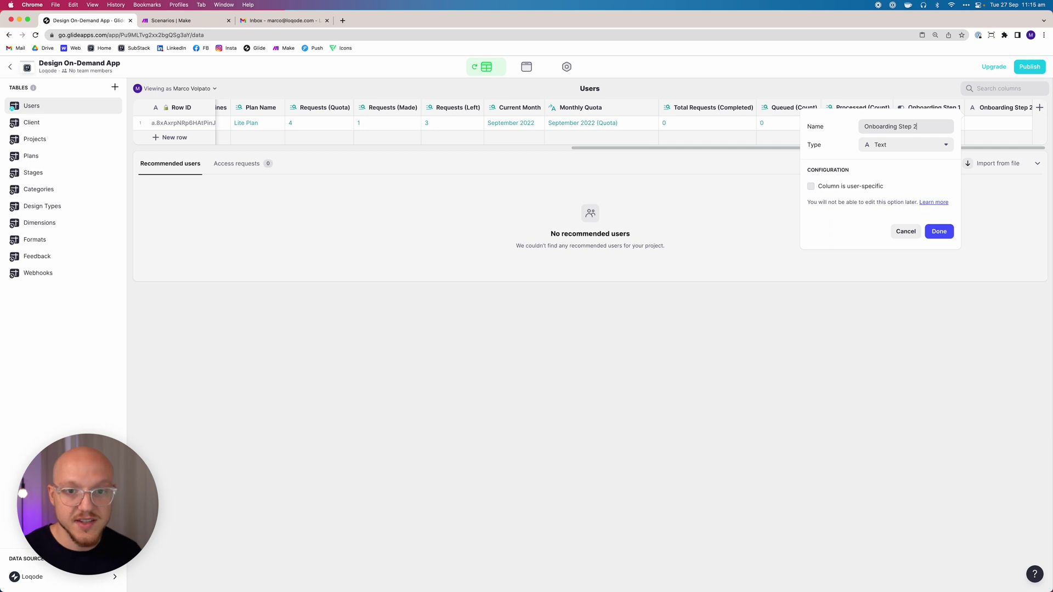
pyautogui.click(880, 146)
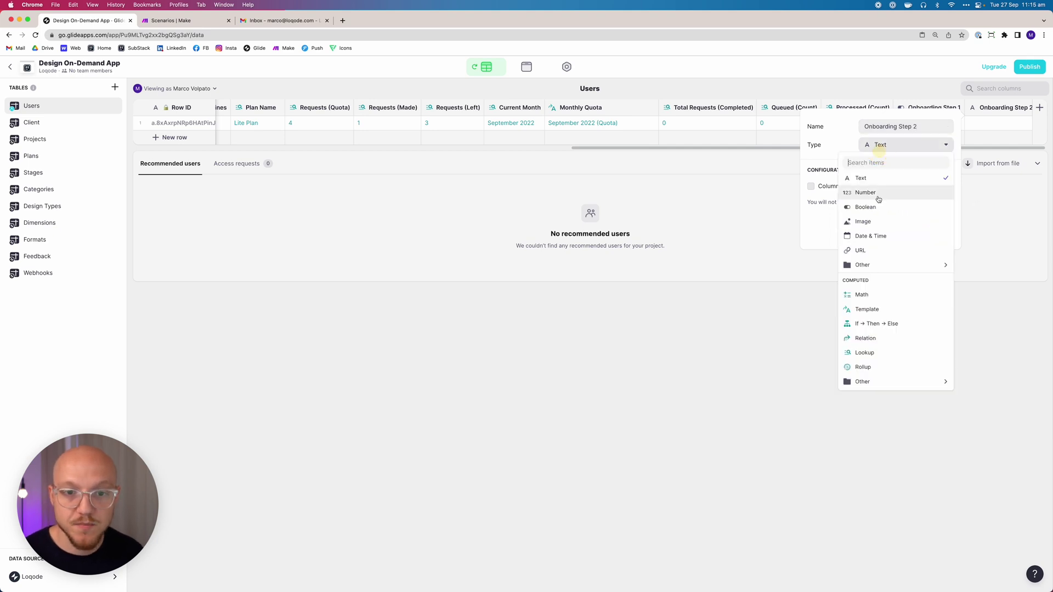
pyautogui.click(883, 212)
pyautogui.click(939, 231)
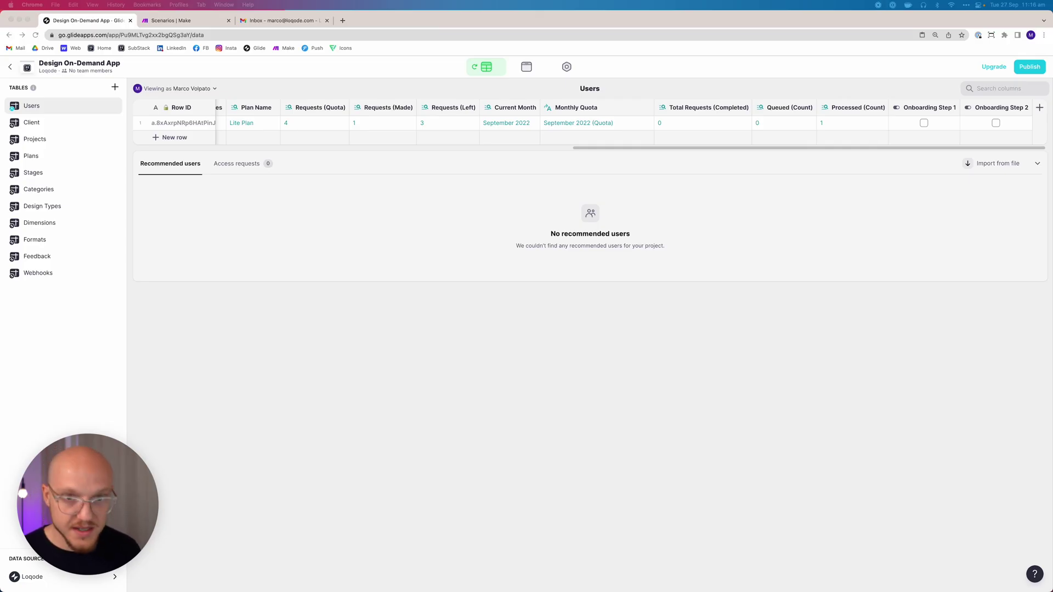
pyautogui.click(1039, 107)
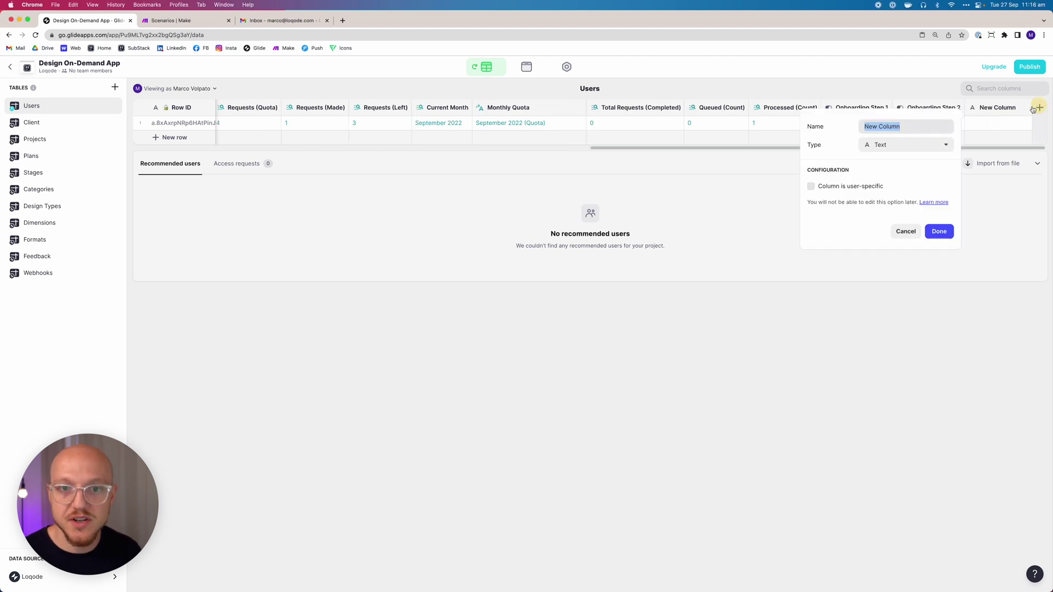
# Create an 'Upgrade Email' Template column containing the pasted upgrade email text.
pyautogui.click(892, 147)
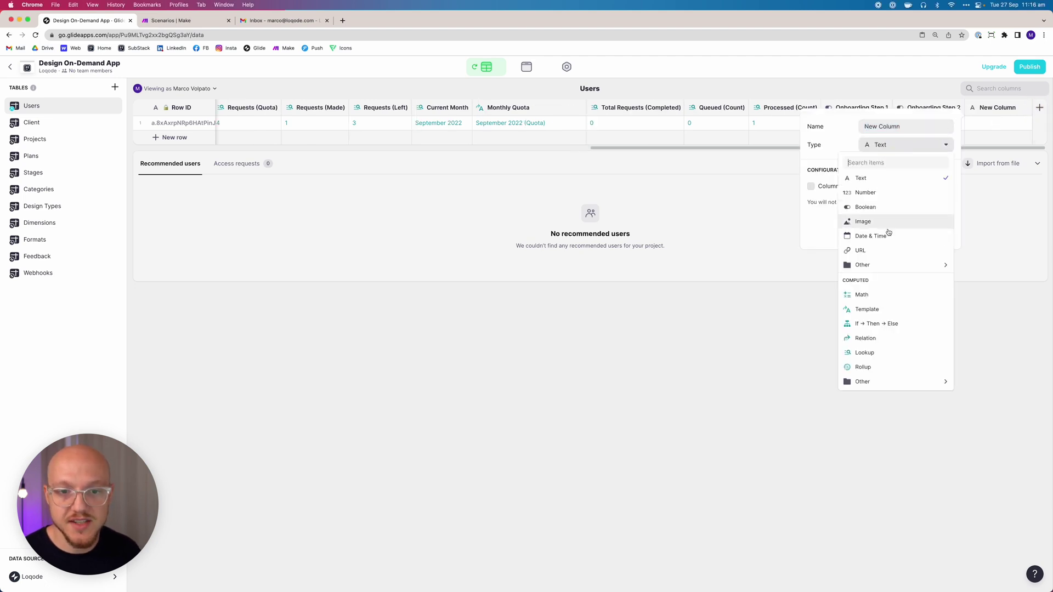
pyautogui.click(877, 310)
pyautogui.click(881, 146)
pyautogui.click(881, 126)
pyautogui.write('Upd')
pyautogui.write('rade')
pyautogui.write(' Email')
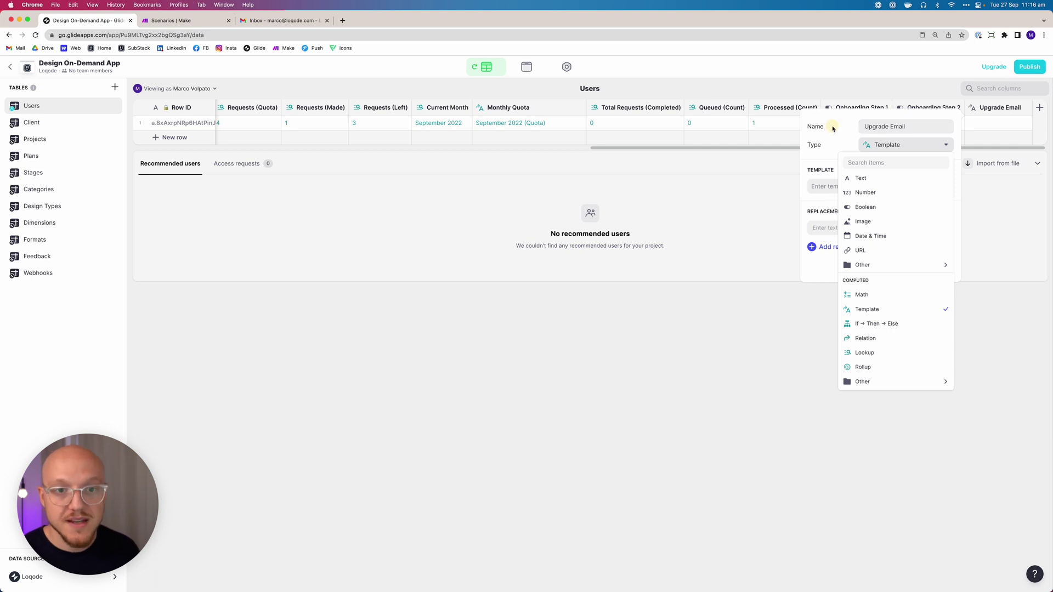
pyautogui.tripleClick(878, 127)
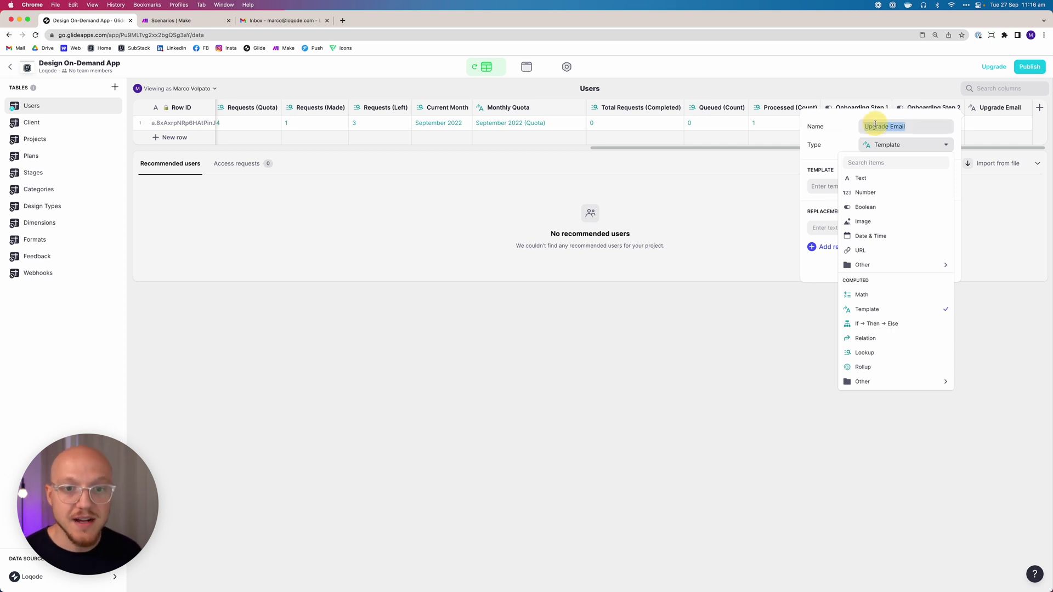
pyautogui.click(871, 308)
pyautogui.click(858, 187)
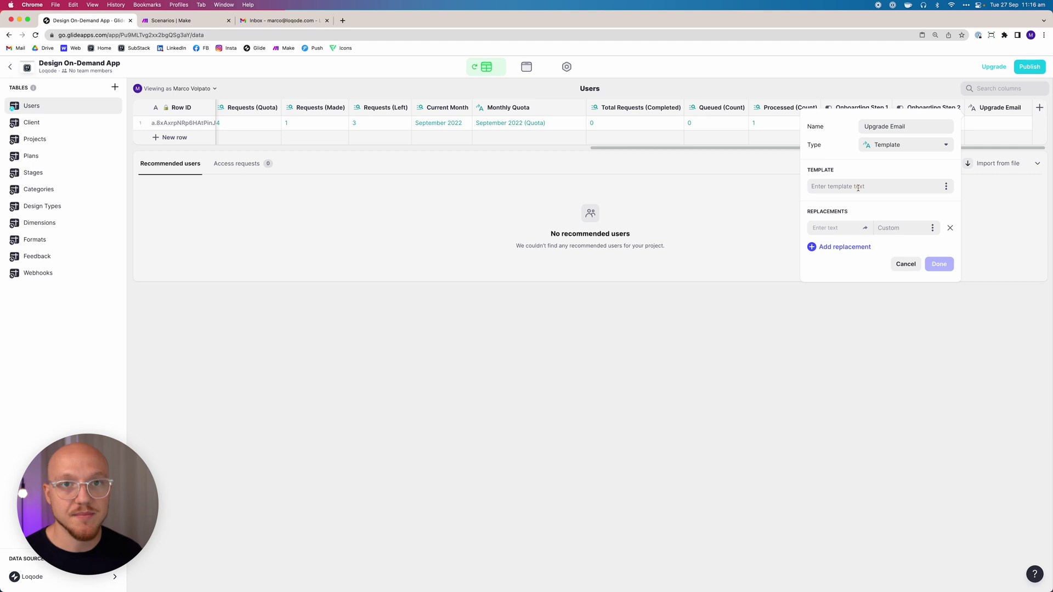
pyautogui.write("Hi Marco,  I'm currently on the PLAN and would like to upgrade.  Cheers! NAME")
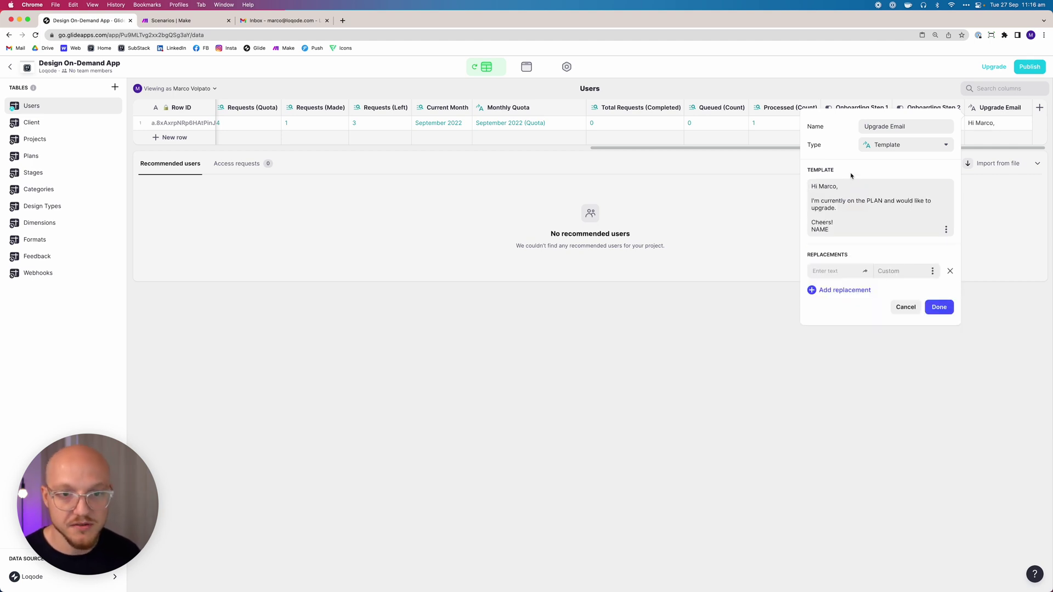
pyautogui.click(814, 187)
pyautogui.click(832, 185)
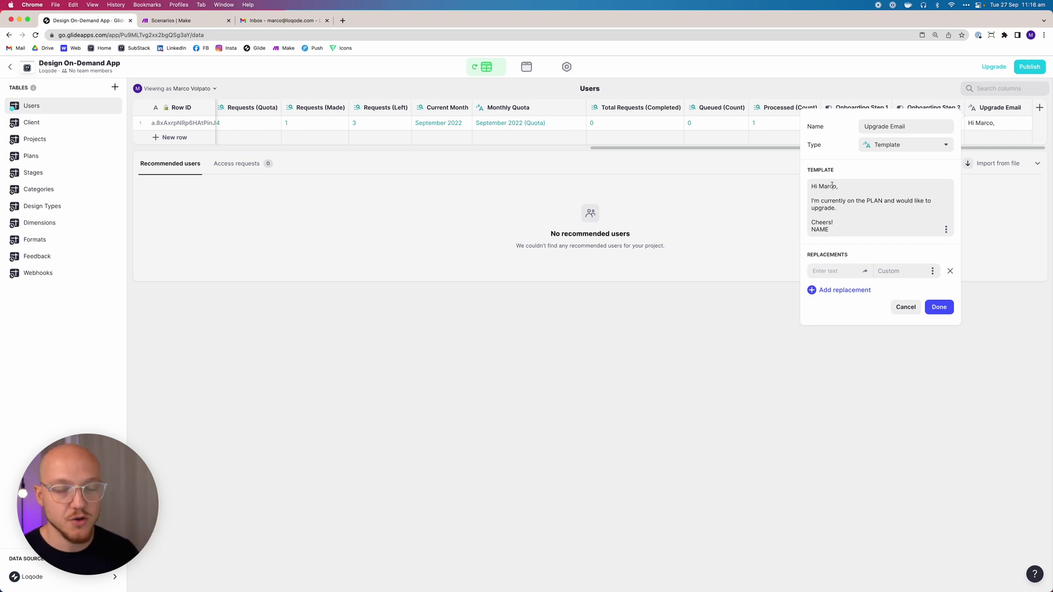
pyautogui.click(865, 203)
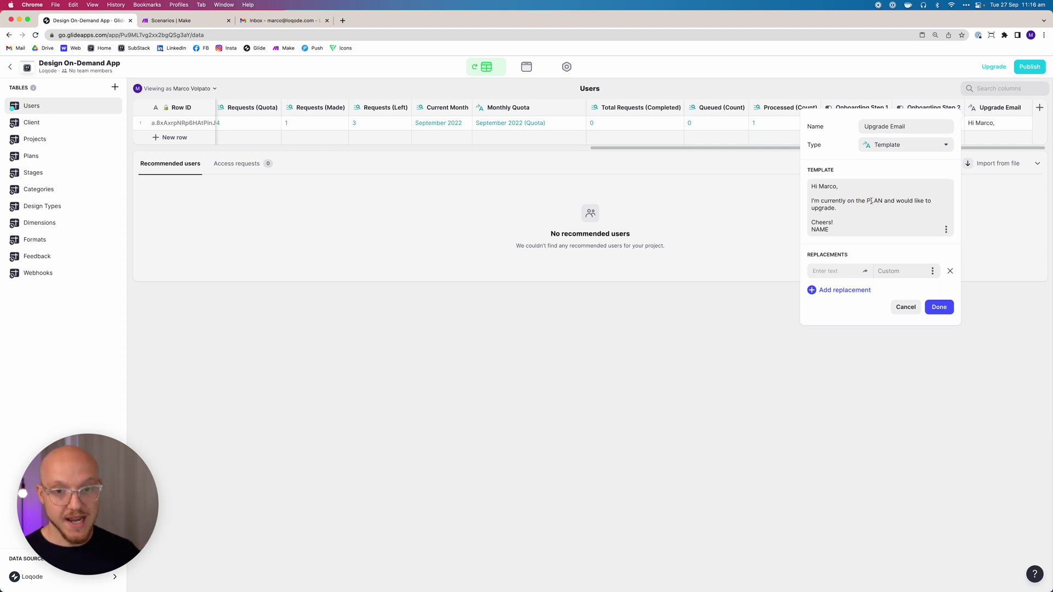
pyautogui.click(846, 221)
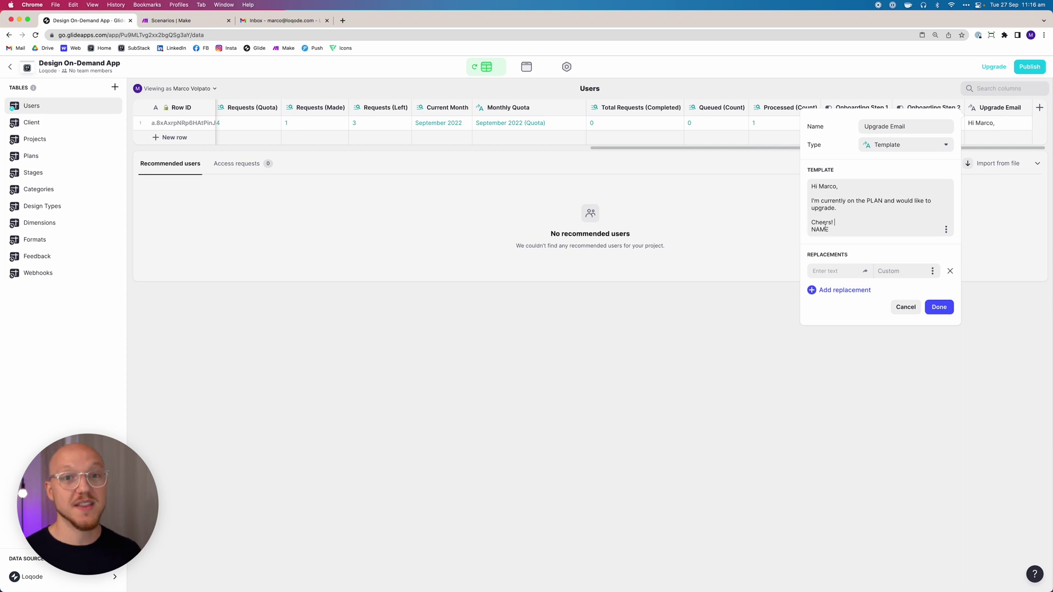
# Add replacements mapping PLAN to Plan Name and NAME to Name First, then save.
pyautogui.click(854, 268)
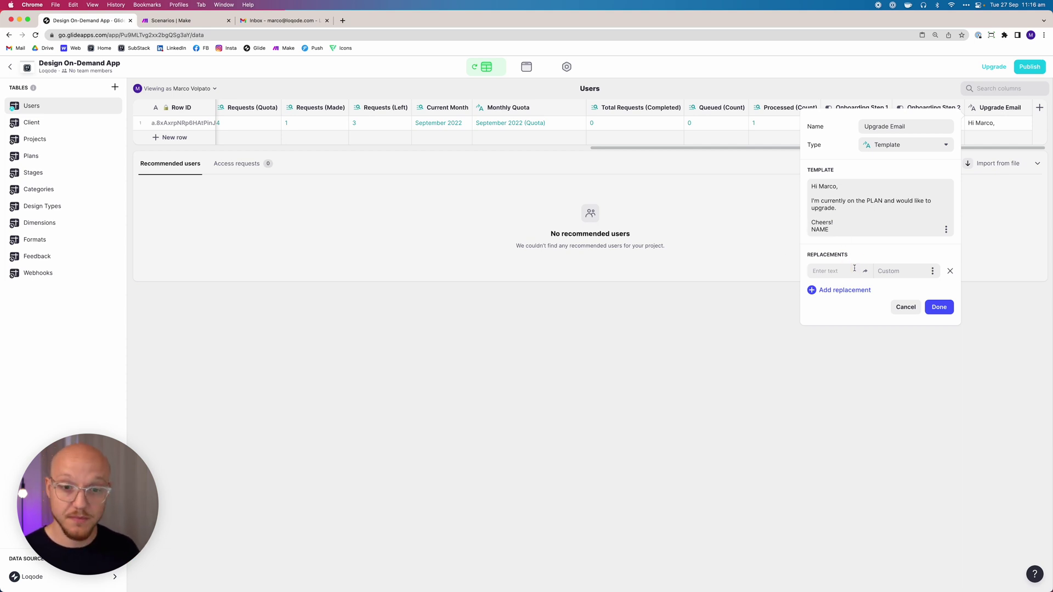
pyautogui.write('PL')
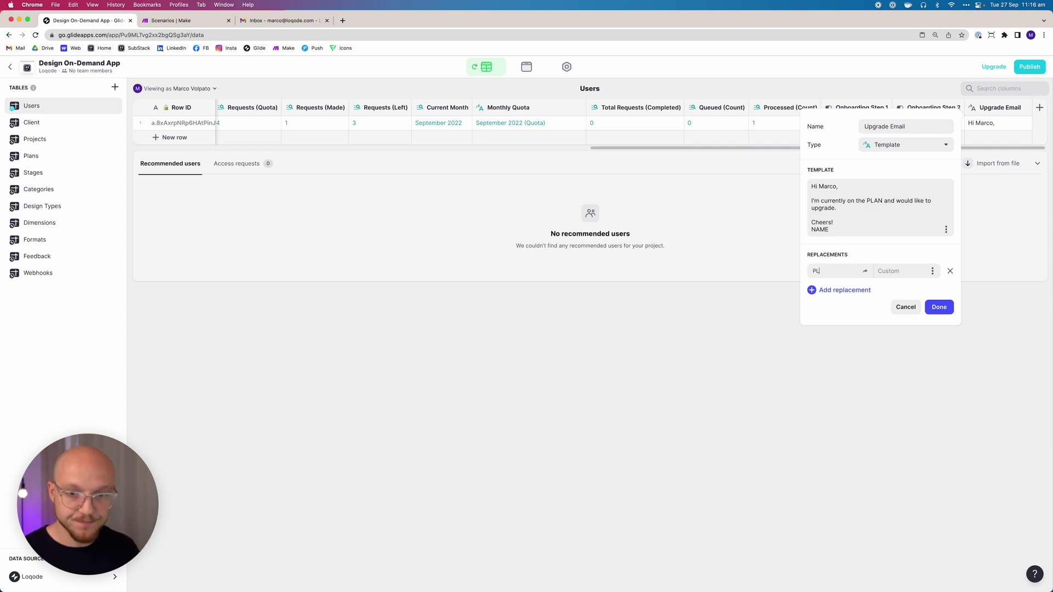
pyautogui.click(844, 292)
pyautogui.click(828, 288)
pyautogui.write('NAME')
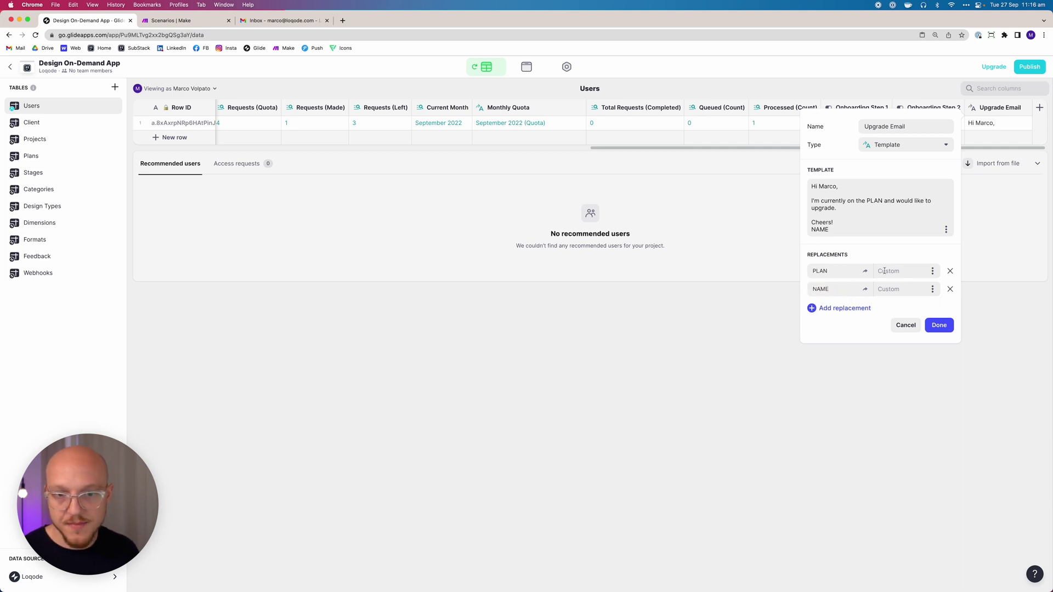
pyautogui.click(933, 271)
pyautogui.scroll(-2, 877, 384)
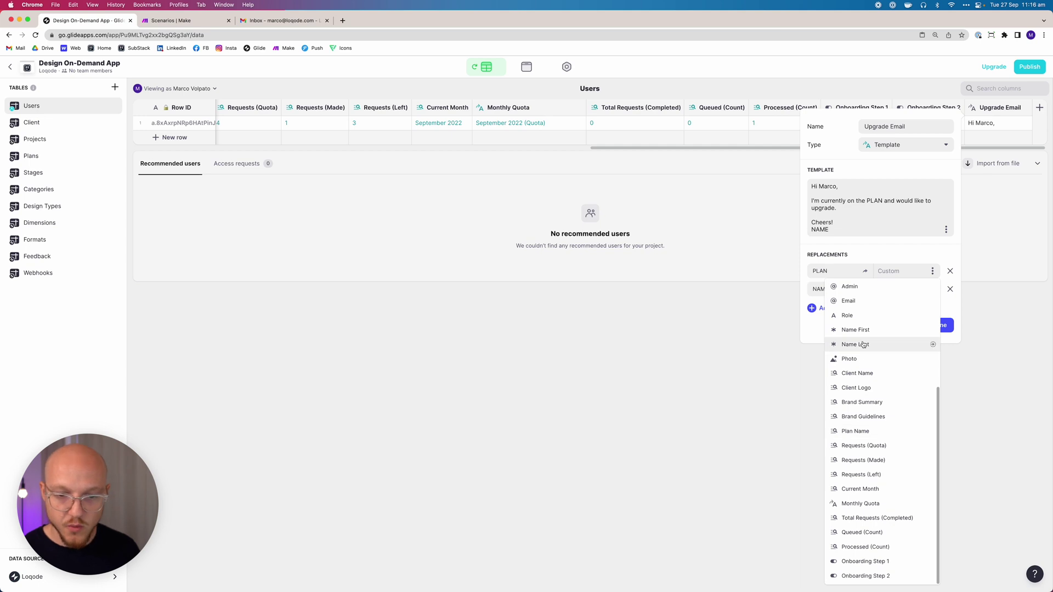
pyautogui.click(863, 433)
pyautogui.click(929, 290)
pyautogui.scroll(-2, 883, 438)
pyautogui.click(872, 456)
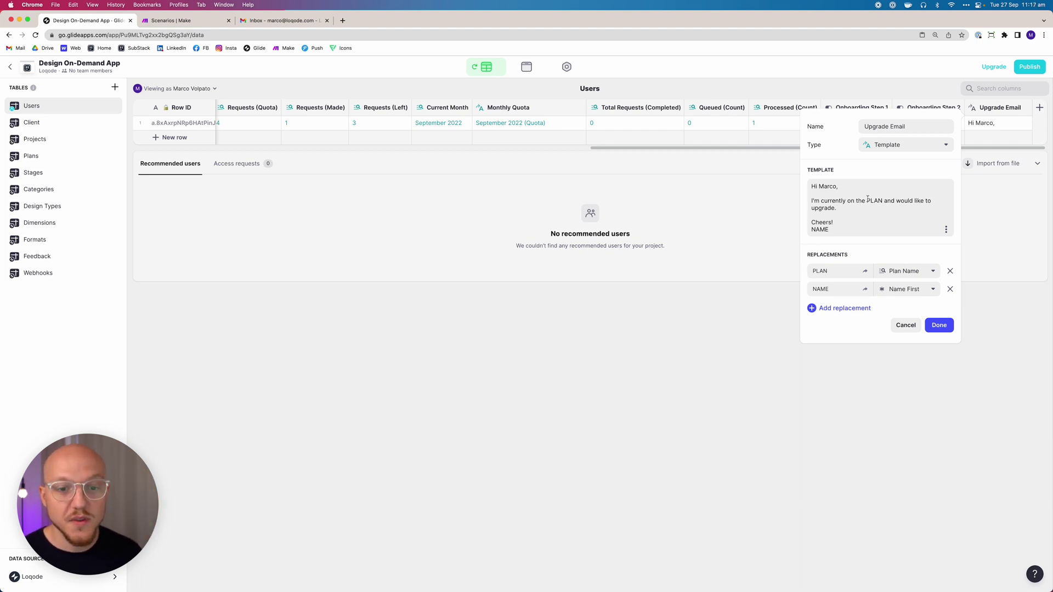
pyautogui.click(938, 325)
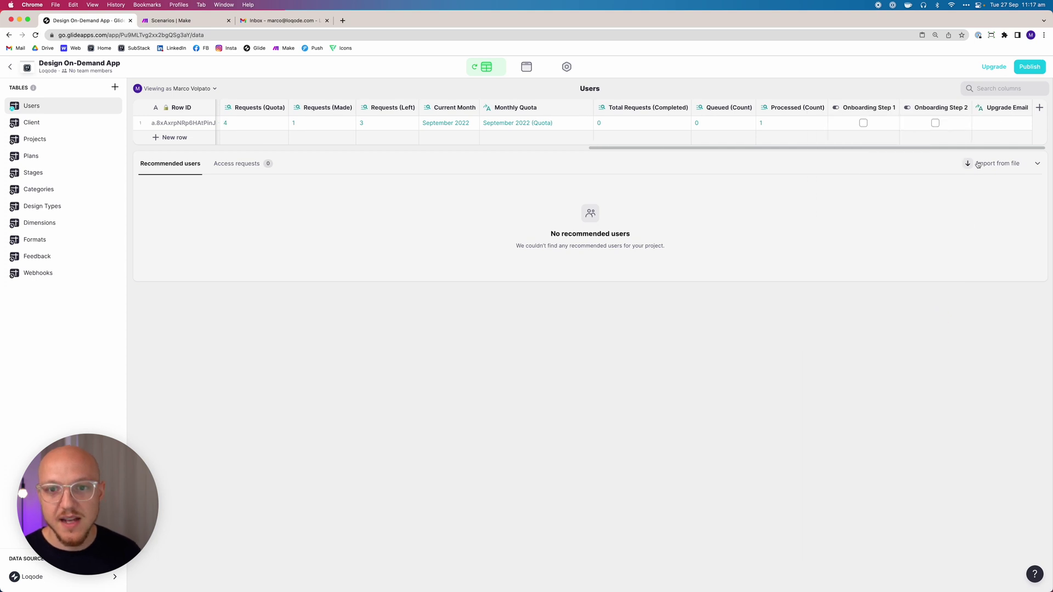
# Expand the user's Upgrade Email cell to read the greeting mentioning the Lite Plan.
pyautogui.click(1011, 123)
pyautogui.click(998, 123)
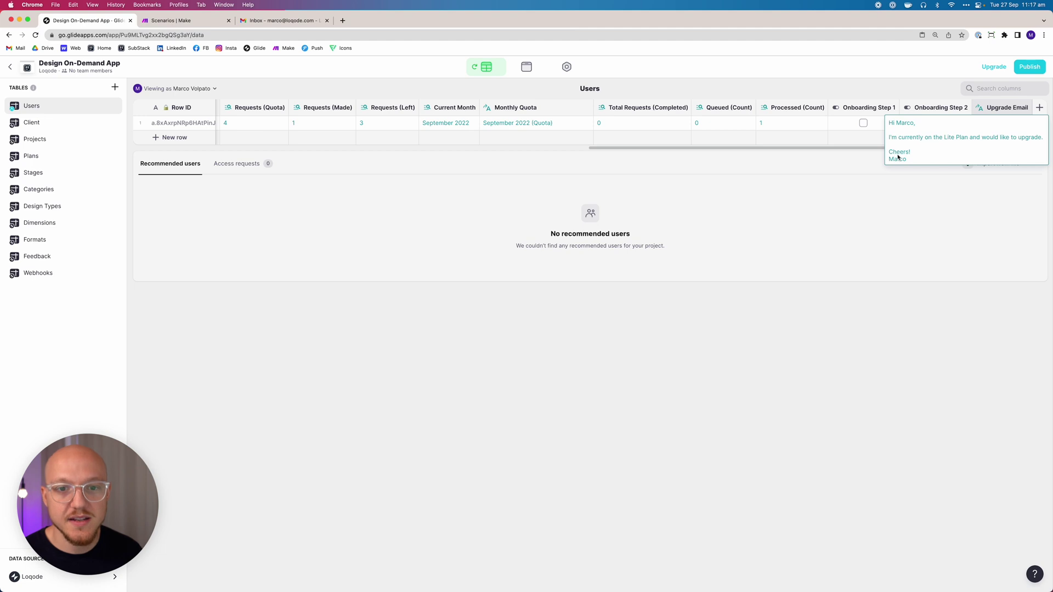
pyautogui.click(841, 357)
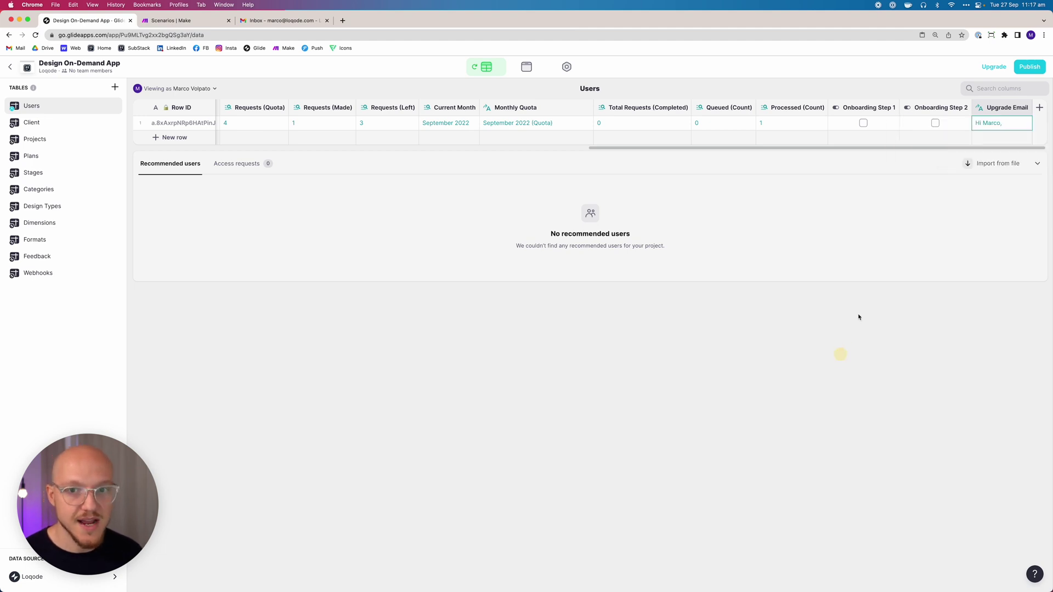
# Scroll the table back left and switch to the Projects table.
pyautogui.hscroll(-5, 910, 143)
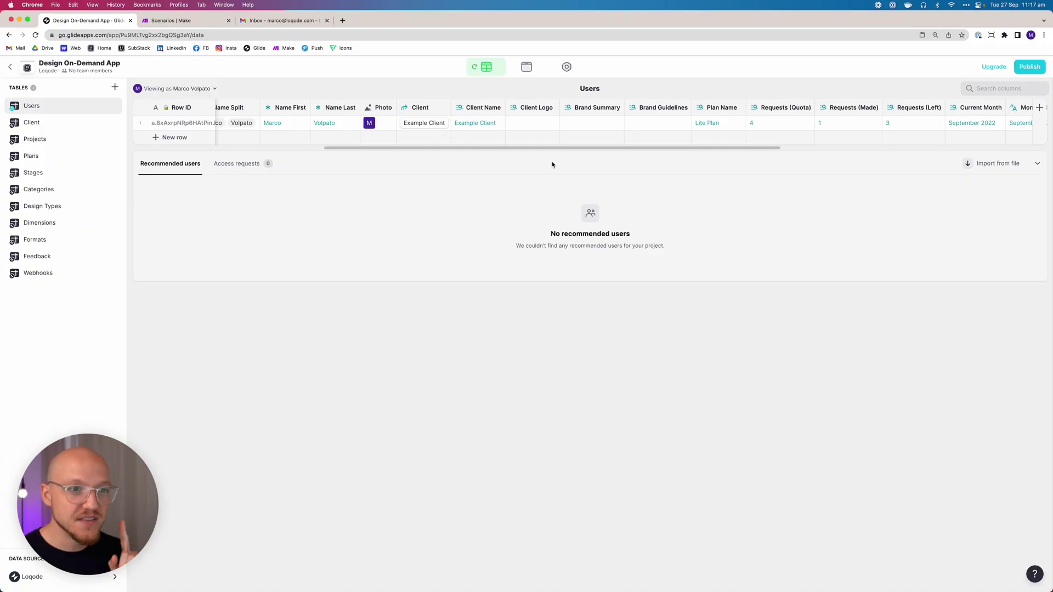
pyautogui.hscroll(-7, 334, 121)
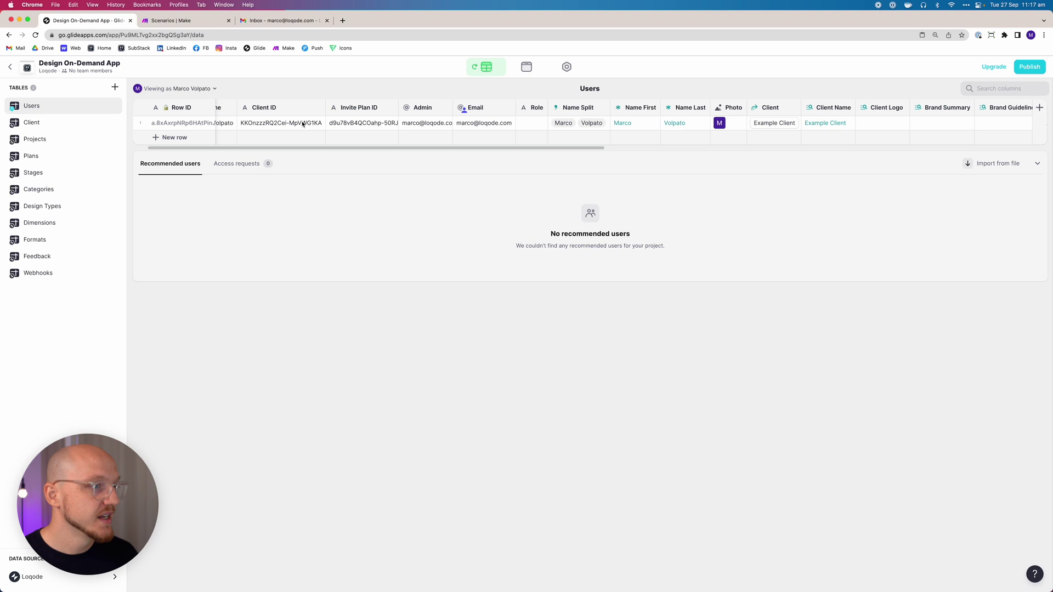
pyautogui.click(35, 142)
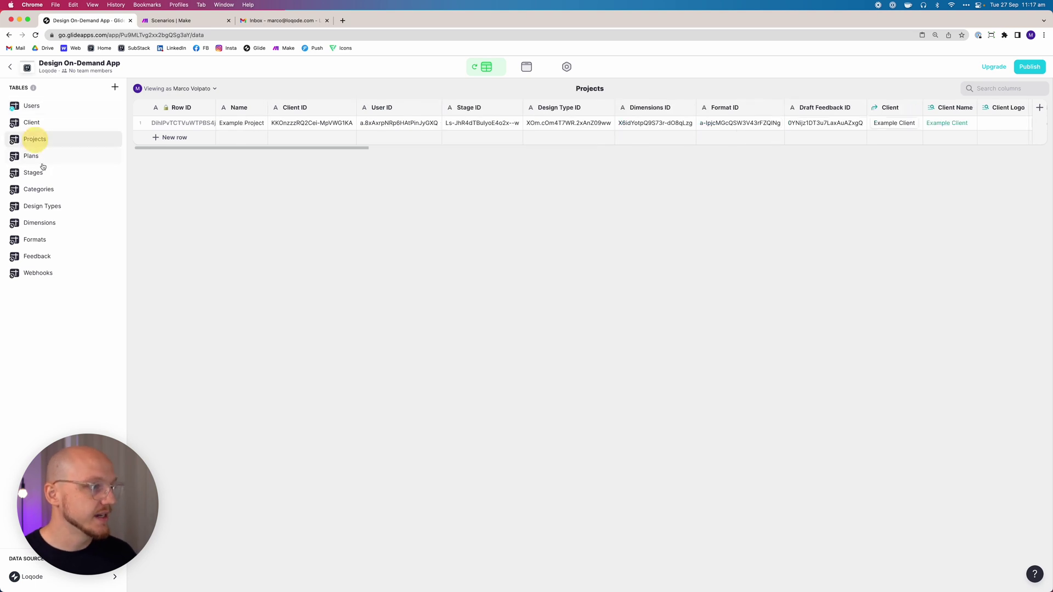
# Bring up the settings of the TO BE EDITED column in the Plans table.
pyautogui.click(44, 158)
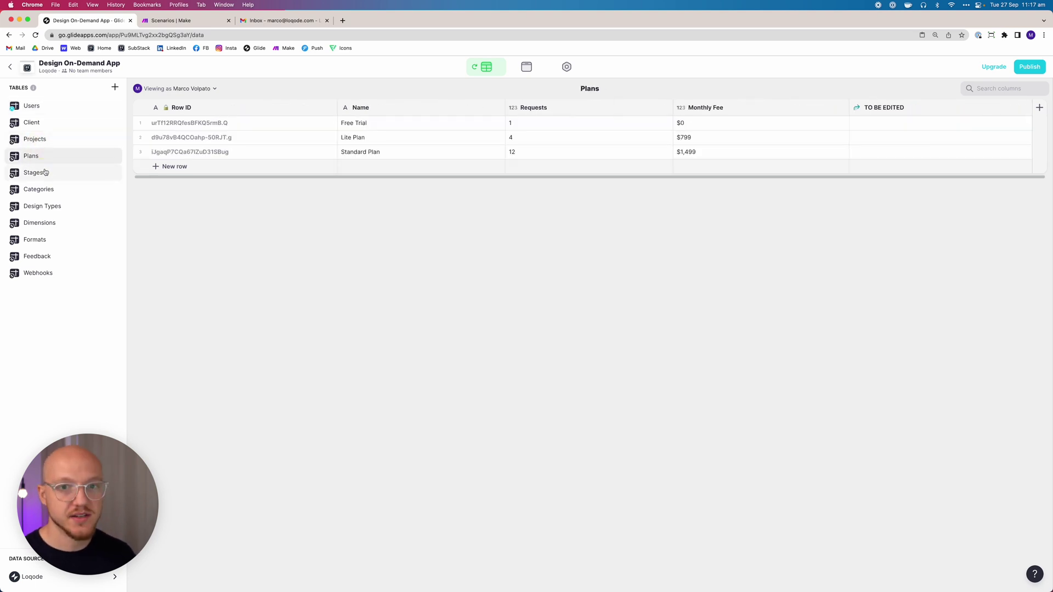
pyautogui.click(883, 125)
pyautogui.click(1023, 109)
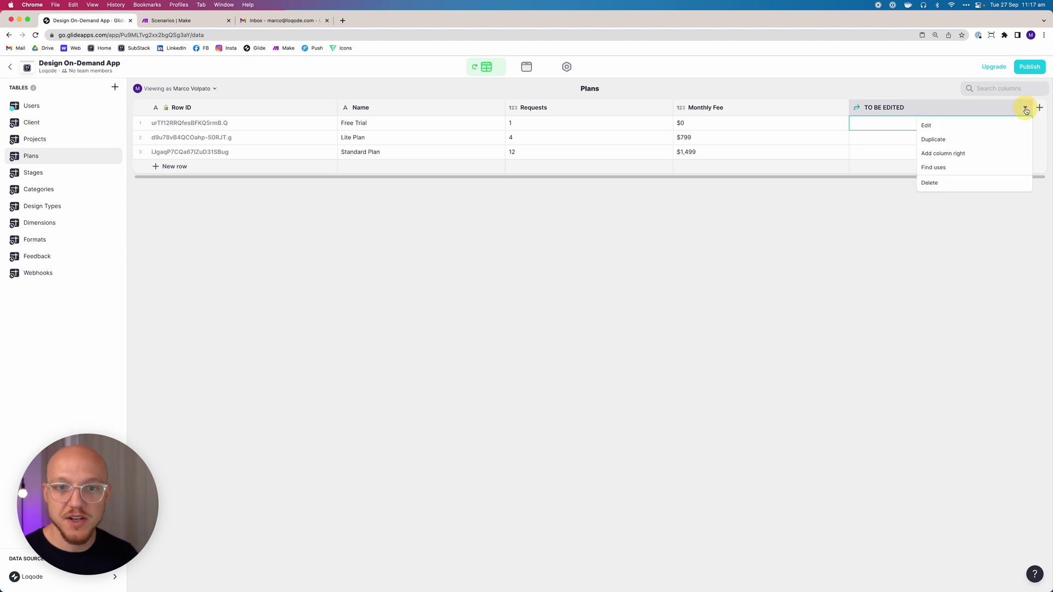
pyautogui.click(924, 124)
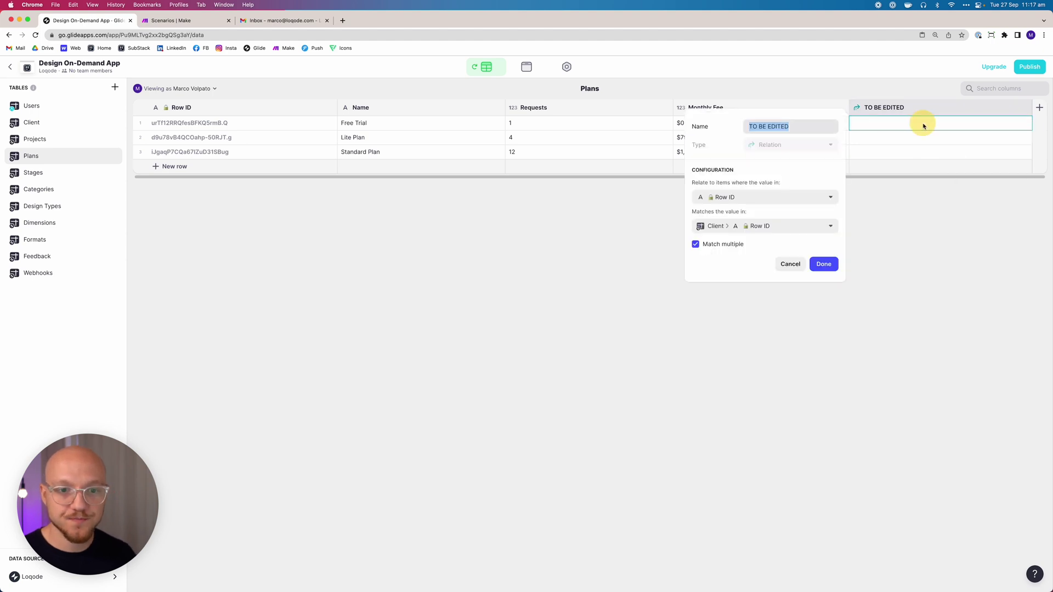
# Make it a relation matching Row ID to Client Plan ID, named 'Clients'.
pyautogui.click(725, 198)
pyautogui.click(723, 230)
pyautogui.click(736, 226)
pyautogui.moveTo(742, 273)
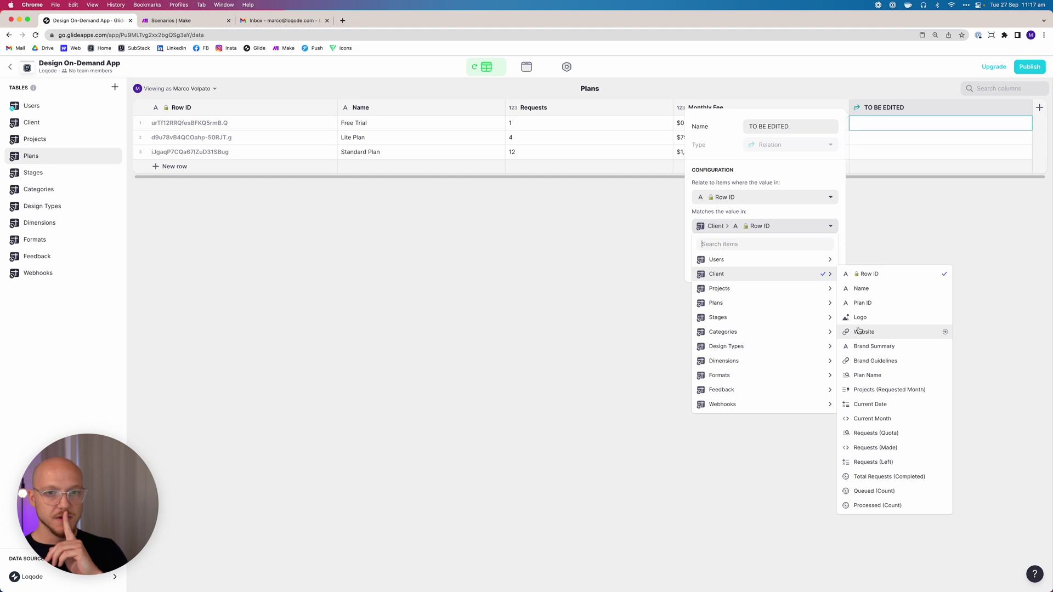
pyautogui.click(874, 303)
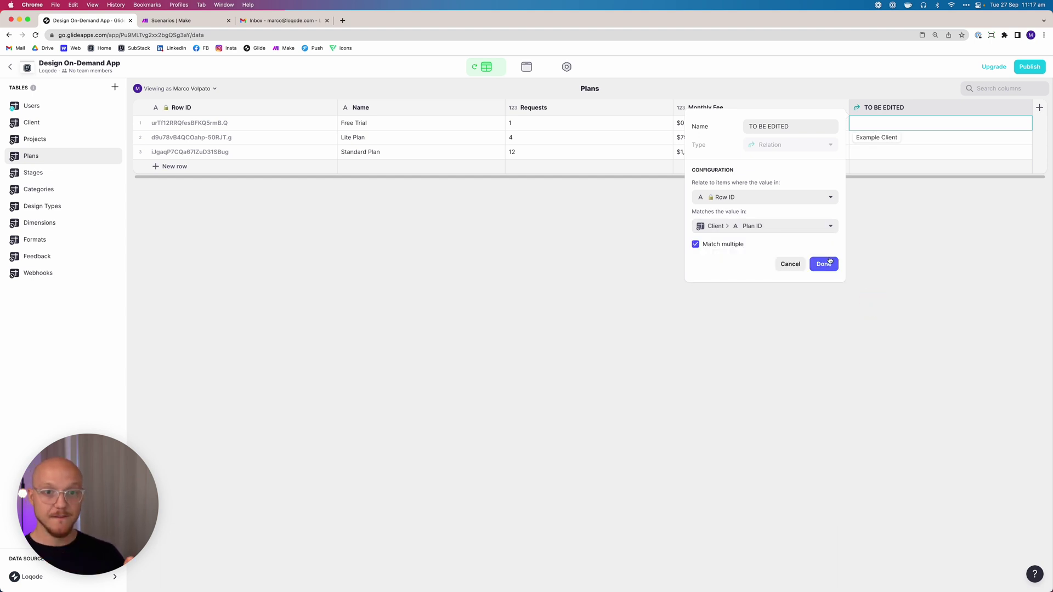
pyautogui.tripleClick(773, 126)
pyautogui.write('Clients')
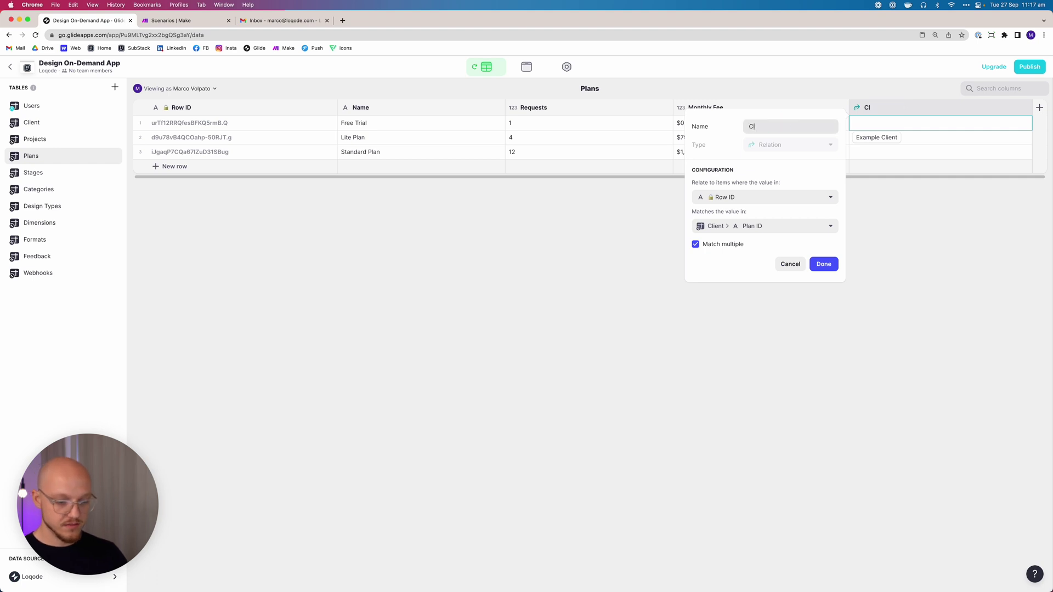
pyautogui.click(829, 271)
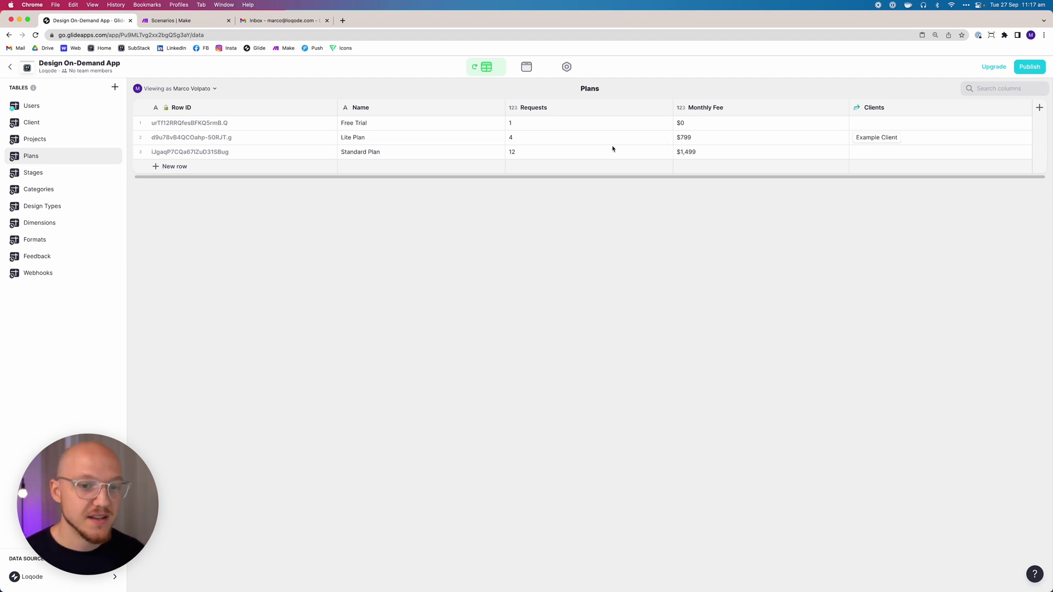
pyautogui.click(512, 137)
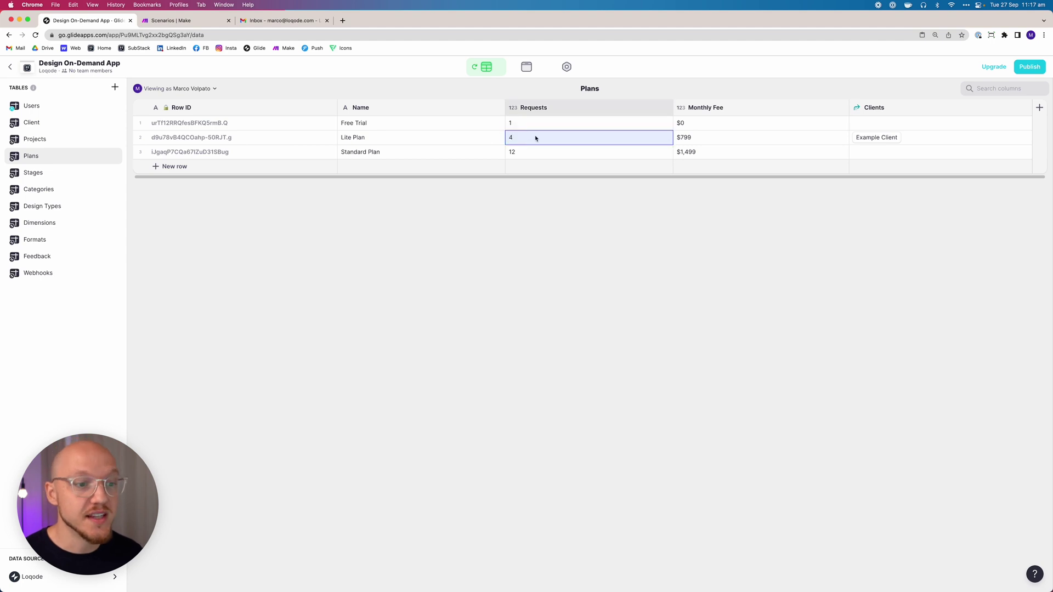
# Test by giving the example client the Standard Plan's Row ID, then check Plans and remaining requests.
pyautogui.click(199, 152)
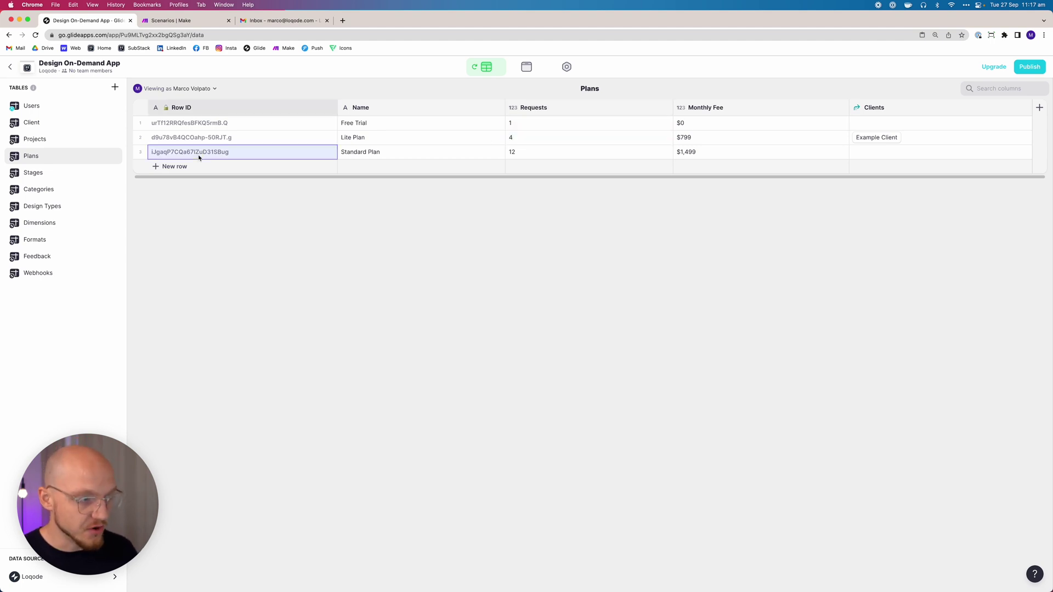
pyautogui.click(39, 124)
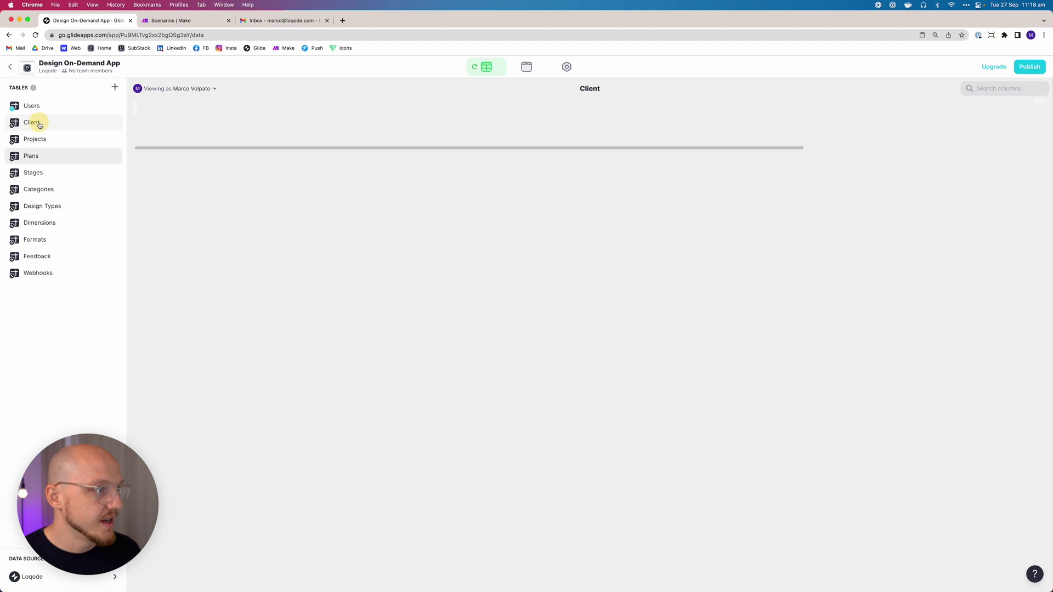
pyautogui.click(296, 123)
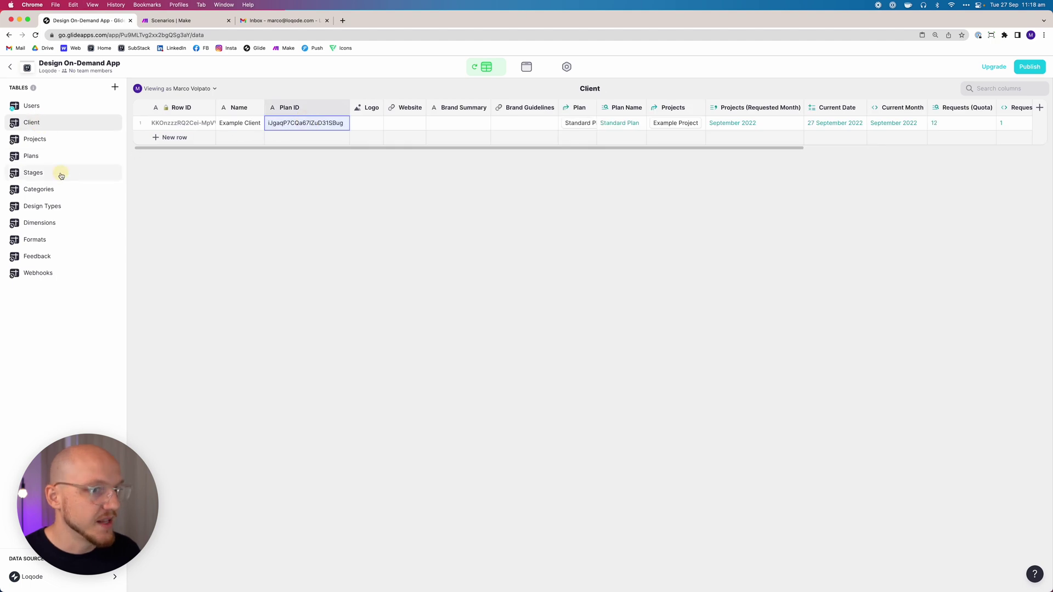
pyautogui.click(60, 172)
pyautogui.click(63, 156)
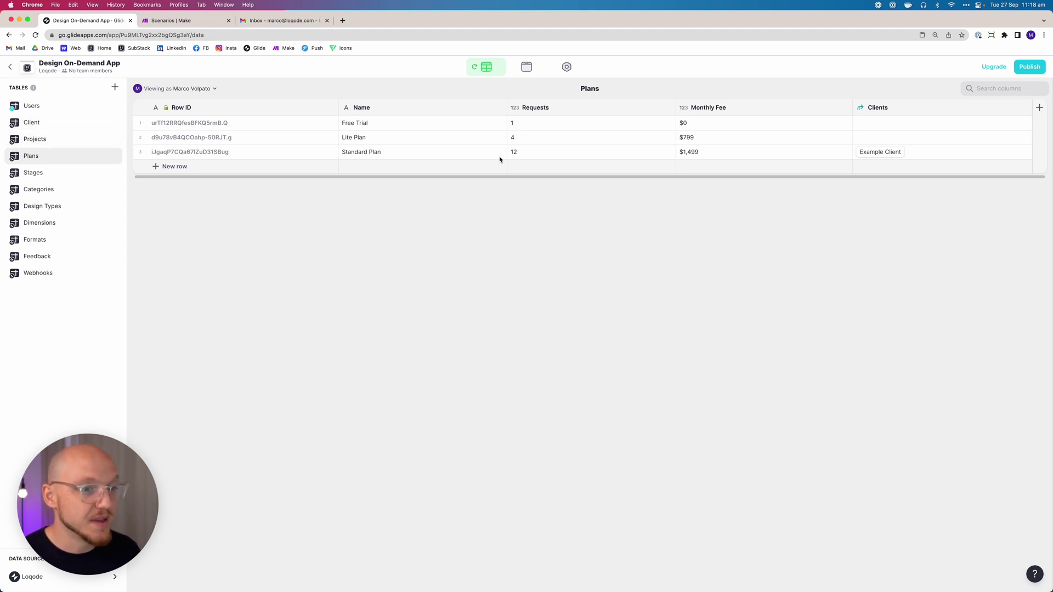
pyautogui.click(516, 153)
pyautogui.click(40, 124)
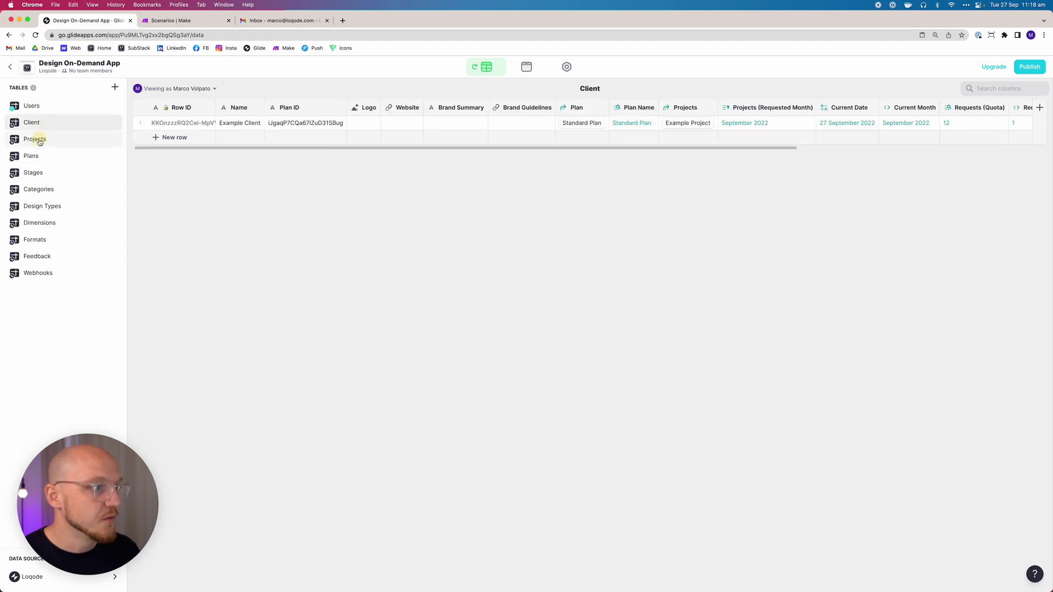
pyautogui.moveTo(242, 147); pyautogui.dragTo(736, 146)
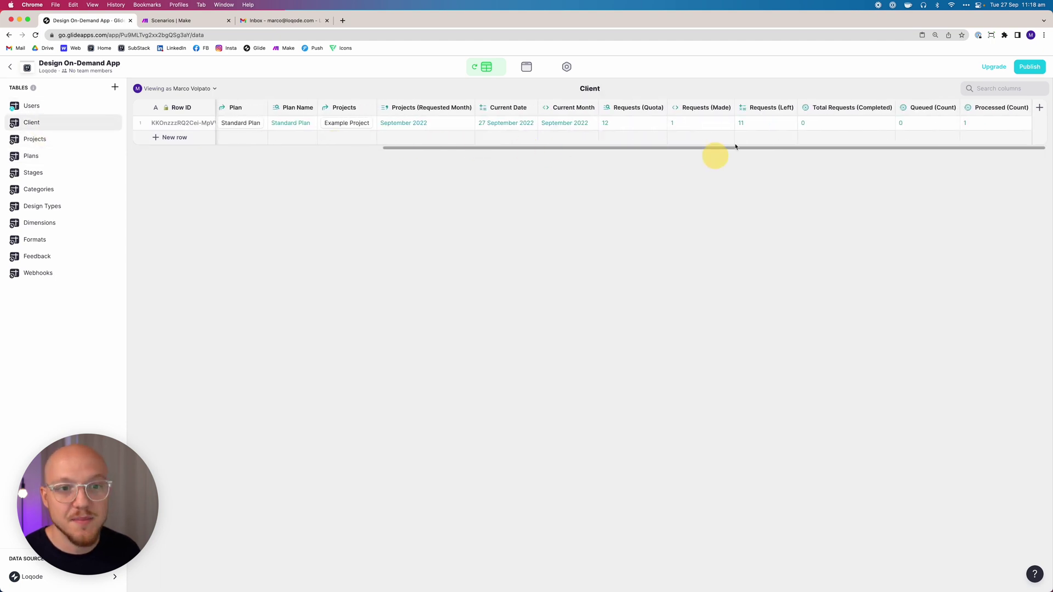
pyautogui.click(735, 125)
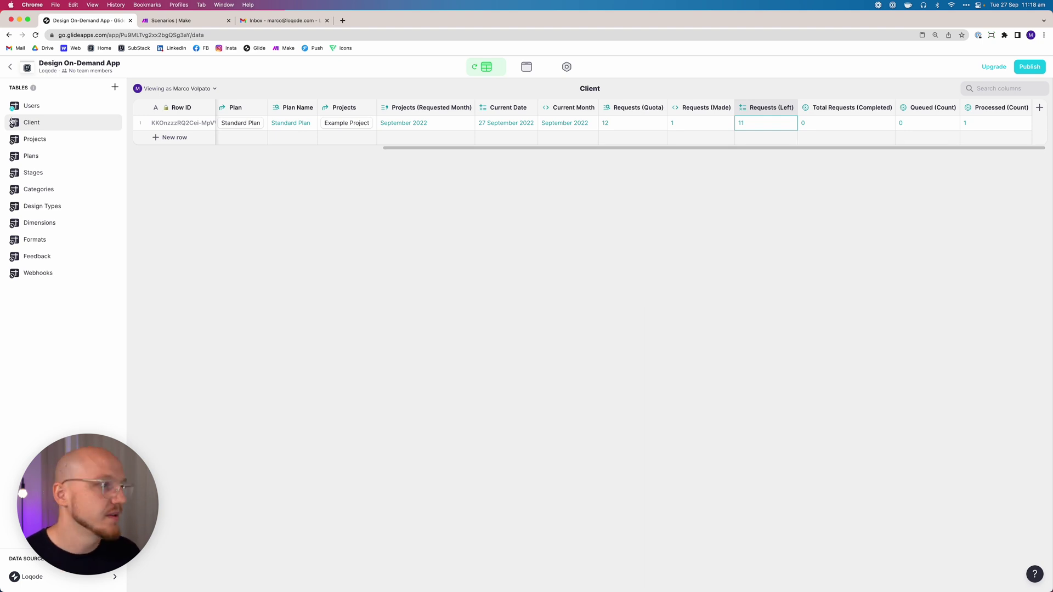
# Paste the Lite Plan's Row ID back into the example client's Plan ID.
pyautogui.click(38, 156)
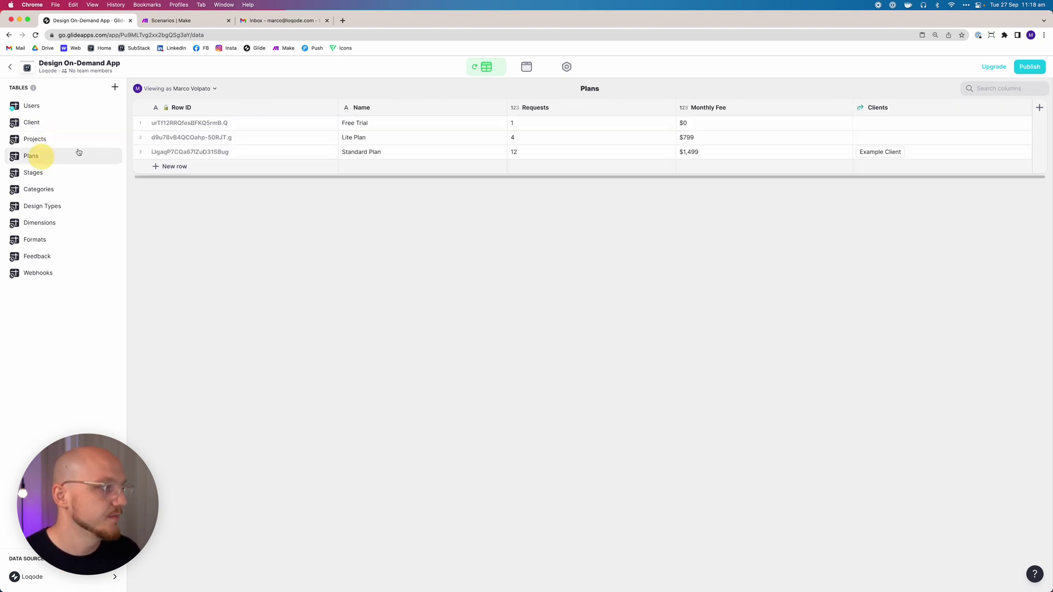
pyautogui.click(209, 139)
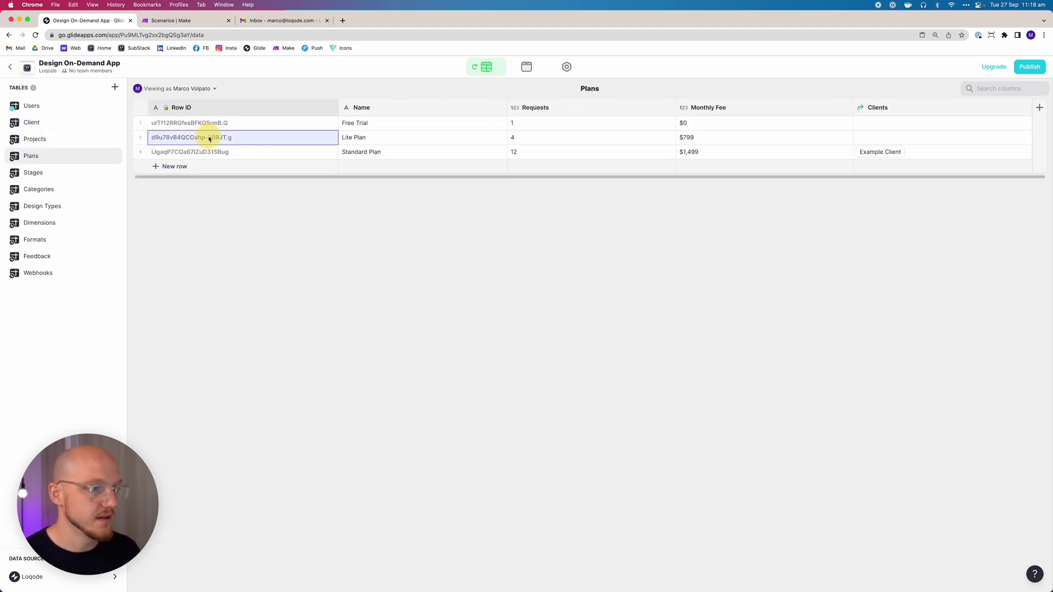
pyautogui.click(58, 138)
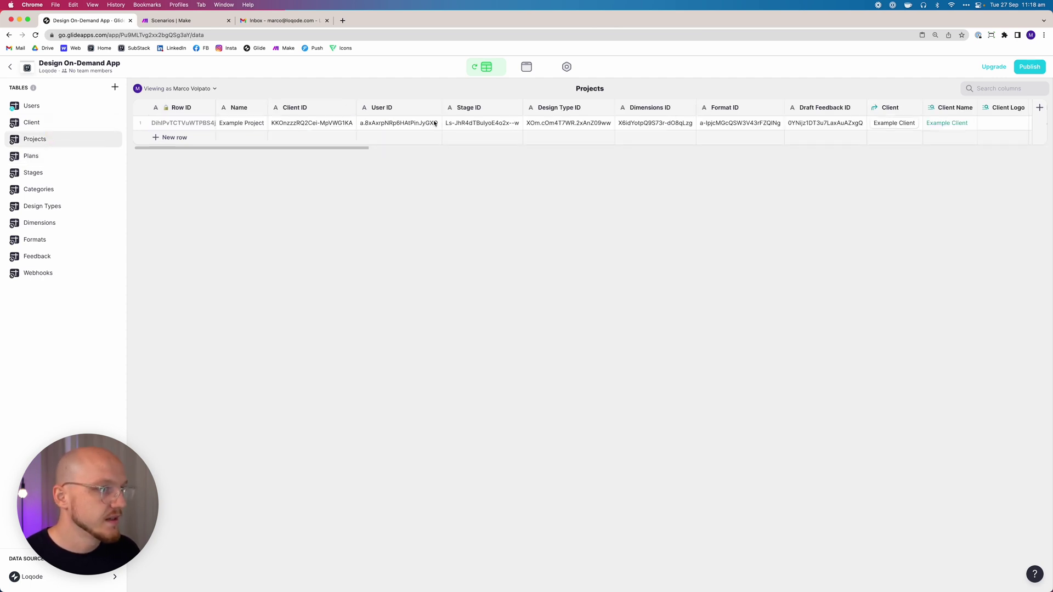
pyautogui.click(90, 124)
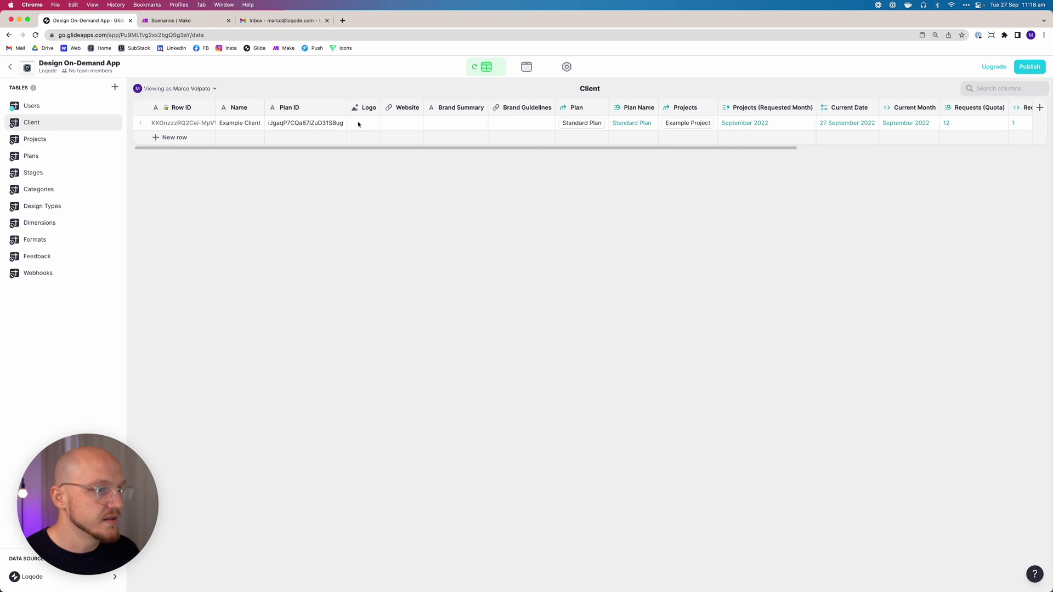
pyautogui.click(313, 122)
pyautogui.write('d9u78vB4QCOahp-50RJT.g')
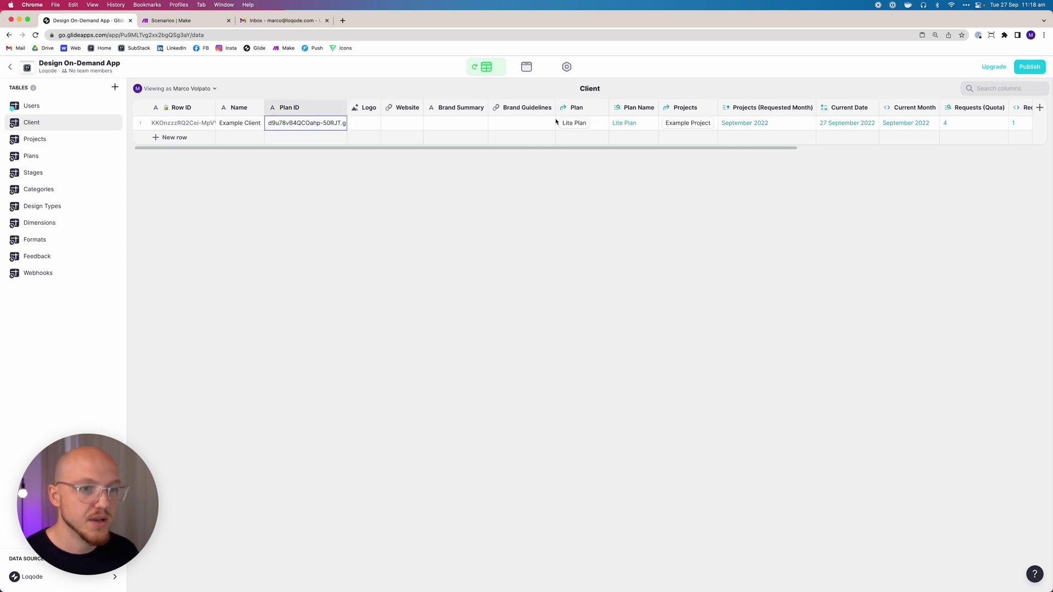